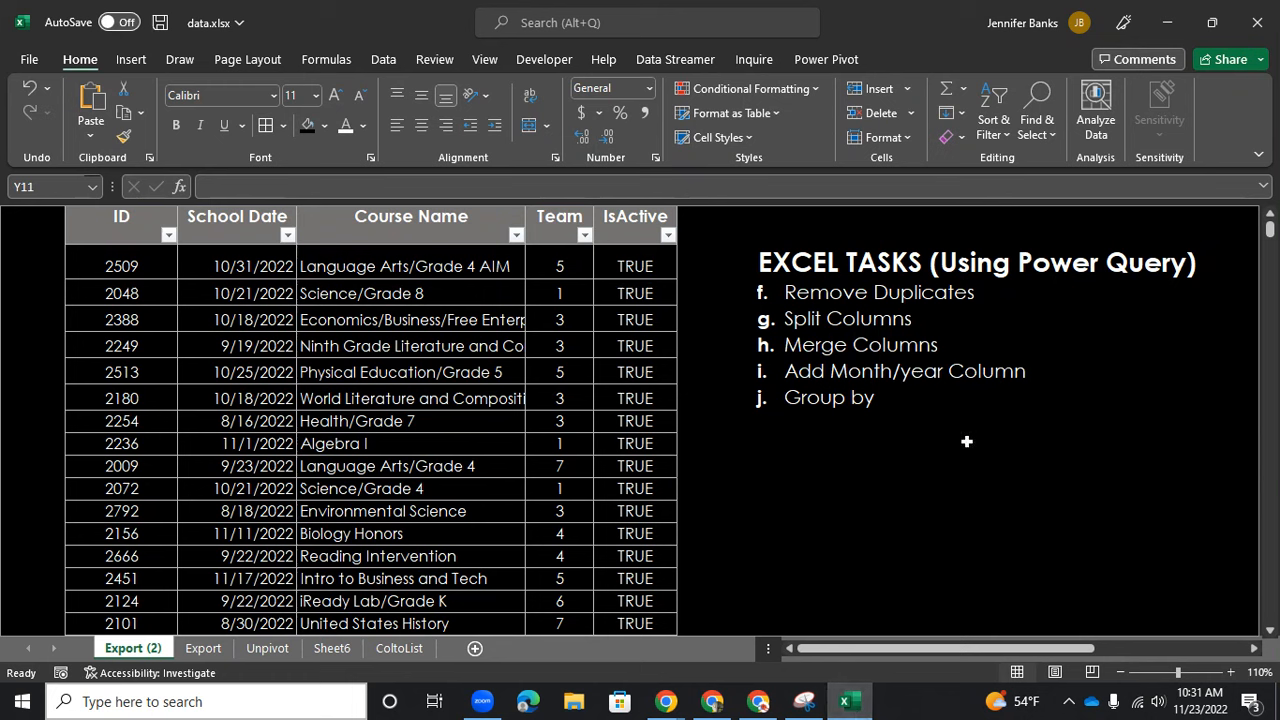
Load the course data table on the Export (2) sheet into the Power Query Editor.
{"action": "left_click", "coordinate": [421, 330]}
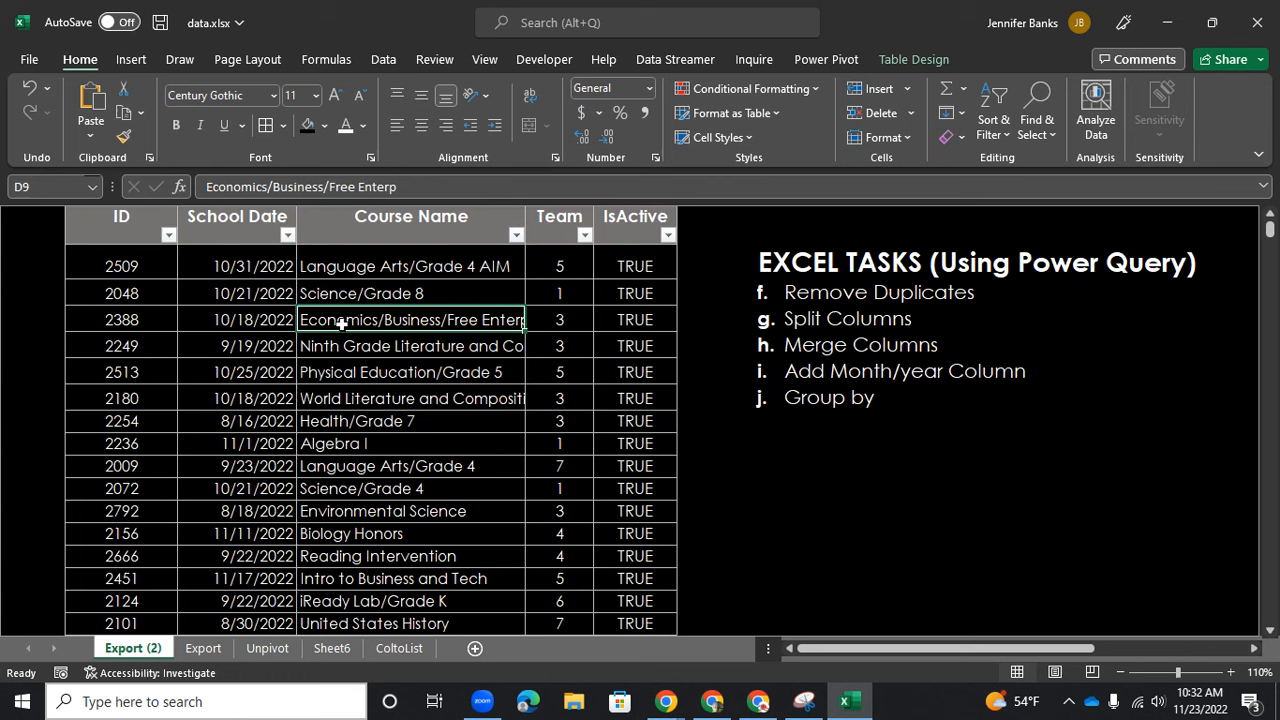
{"action": "left_click", "coordinate": [384, 60]}
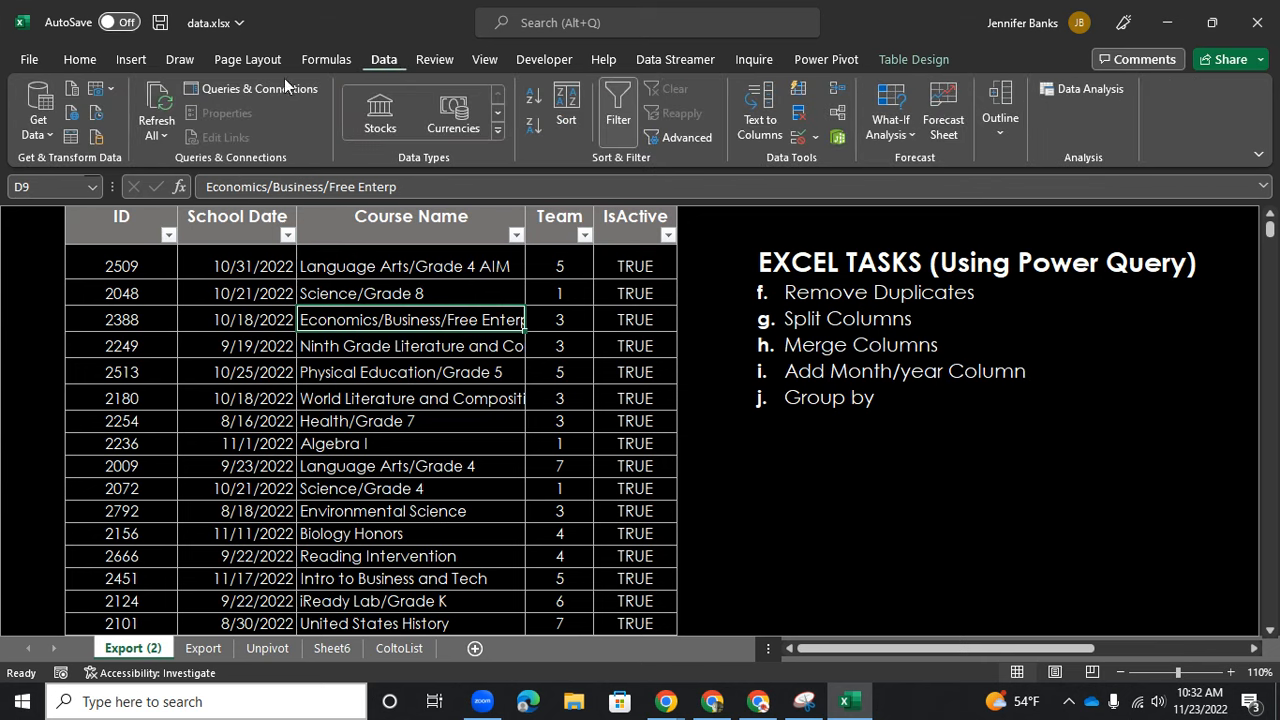
{"action": "left_click", "coordinate": [68, 137]}
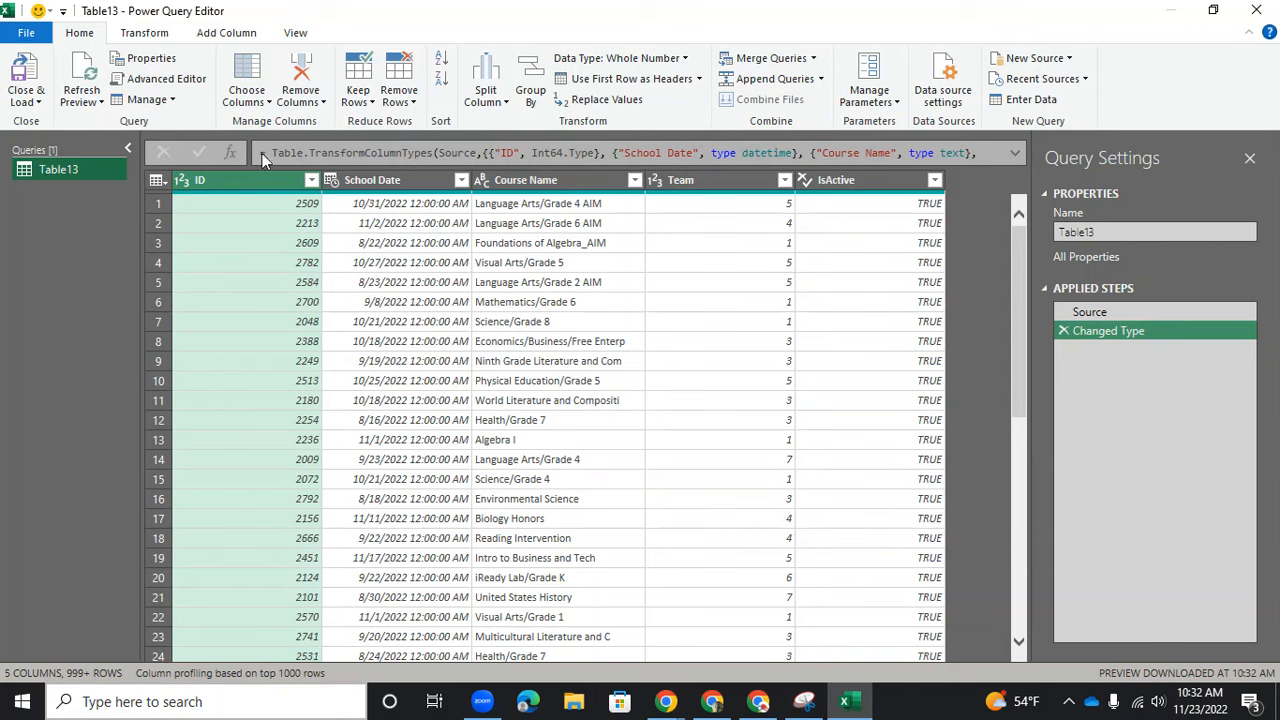
Change the School Date column's data type to Date, replacing the current type conversion.
{"action": "left_click", "coordinate": [386, 184]}
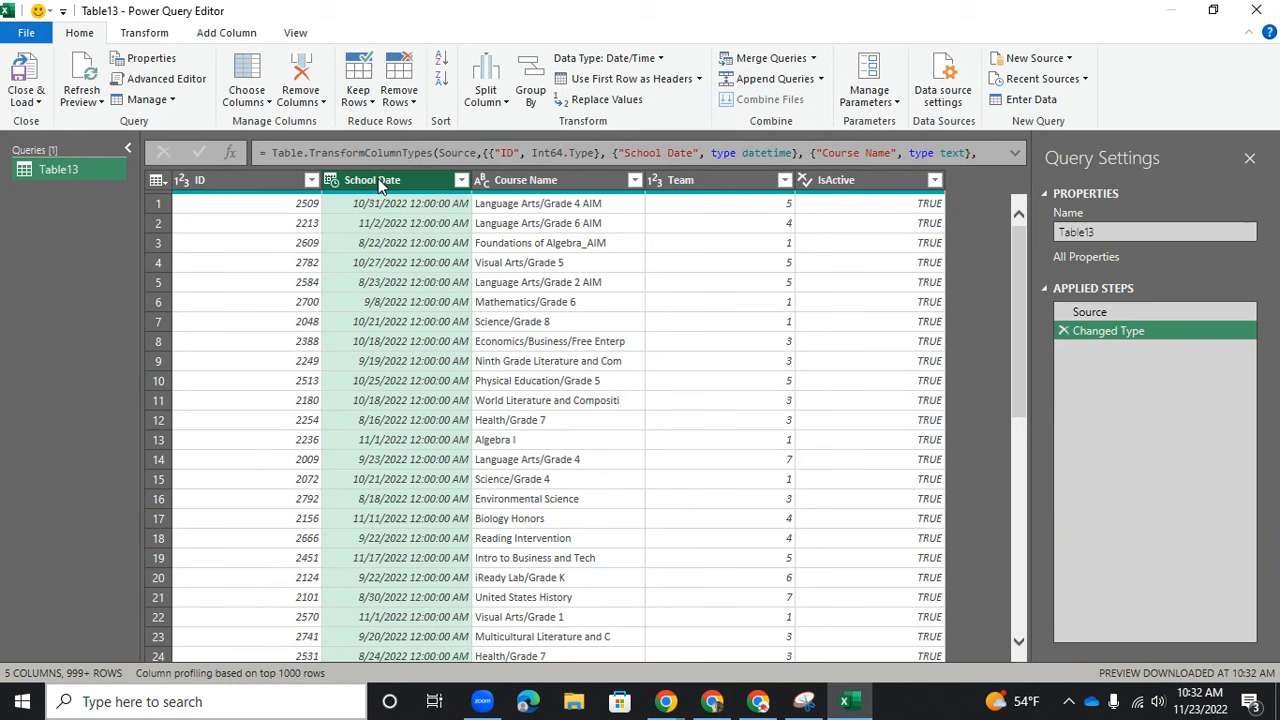
{"action": "left_click", "coordinate": [328, 180]}
{"action": "left_click", "coordinate": [365, 310]}
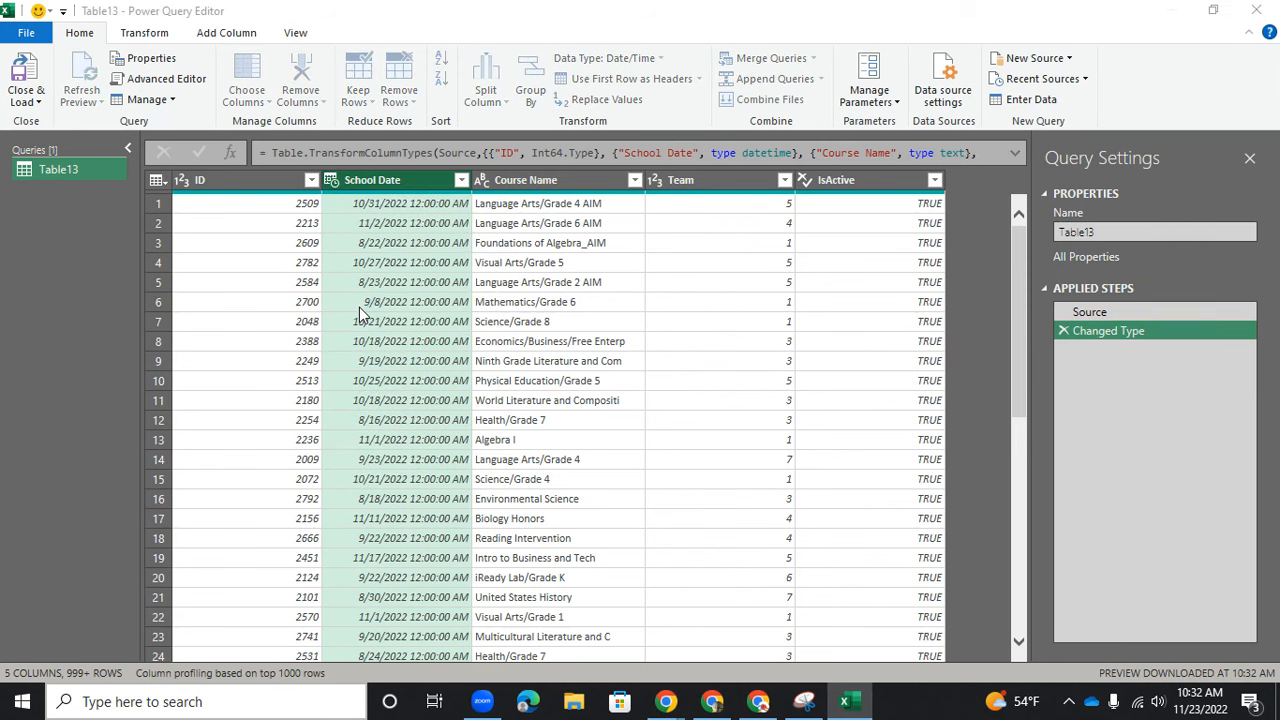
{"action": "left_click", "coordinate": [624, 396]}
Check the task list in Snipping Tool, and count the query table's rows without keeping the Counted Rows step.
{"action": "left_click", "coordinate": [802, 702]}
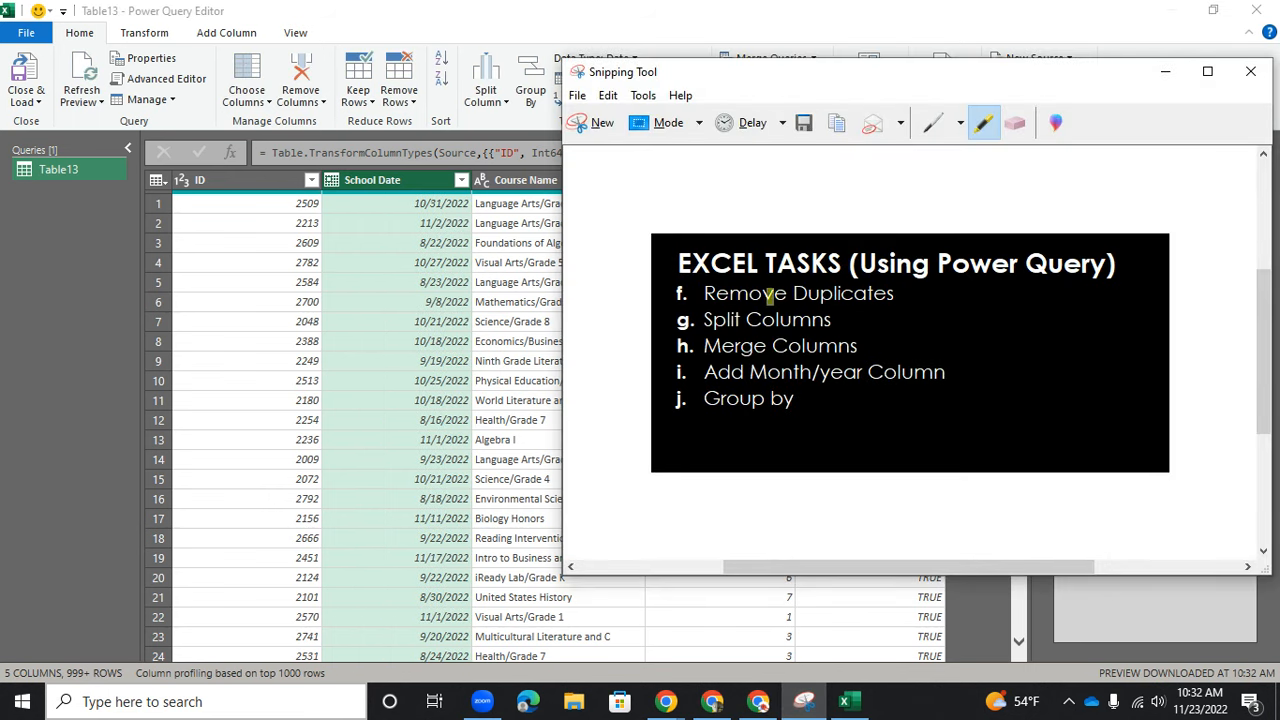
{"action": "left_click", "coordinate": [1165, 72]}
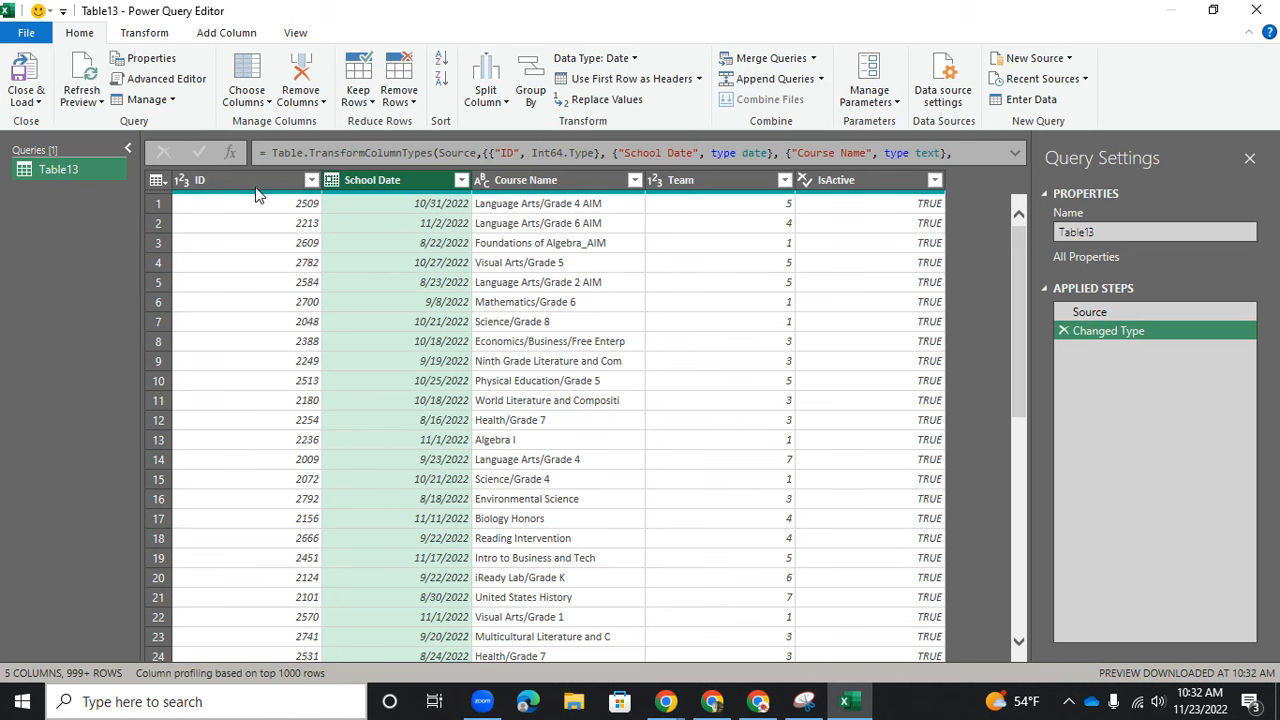
{"action": "left_click", "coordinate": [155, 36]}
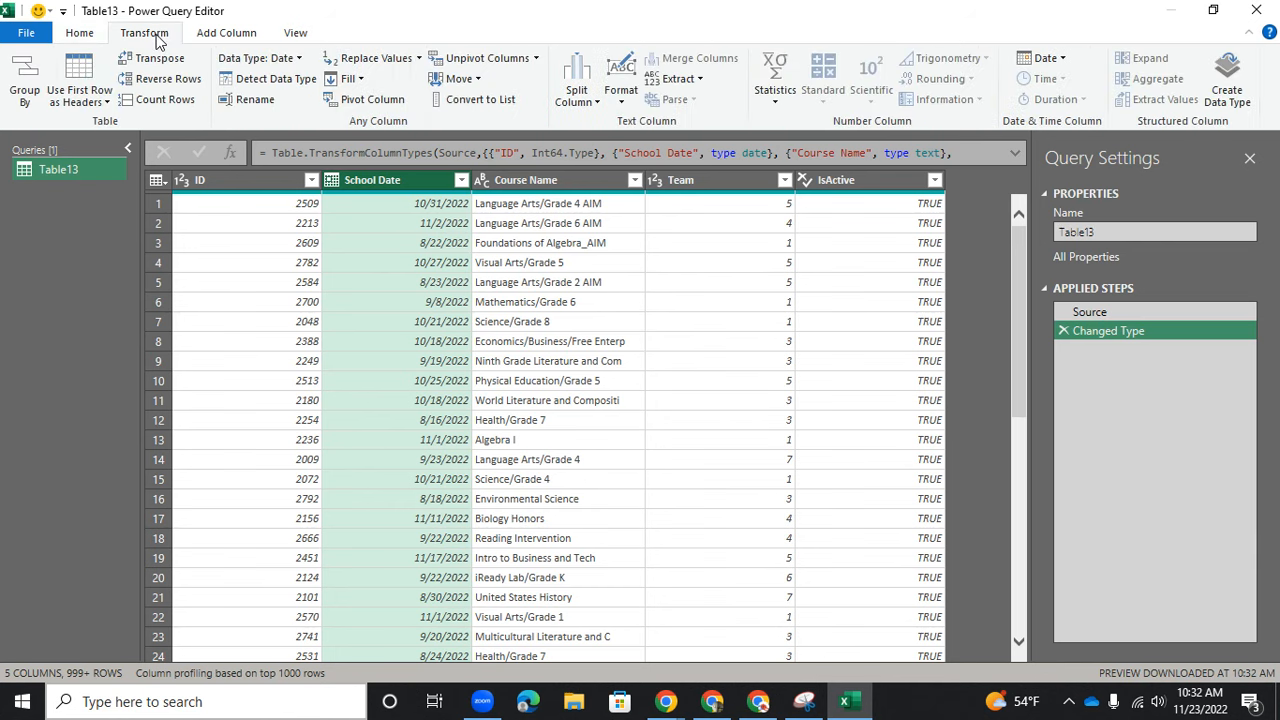
{"action": "left_click", "coordinate": [167, 99]}
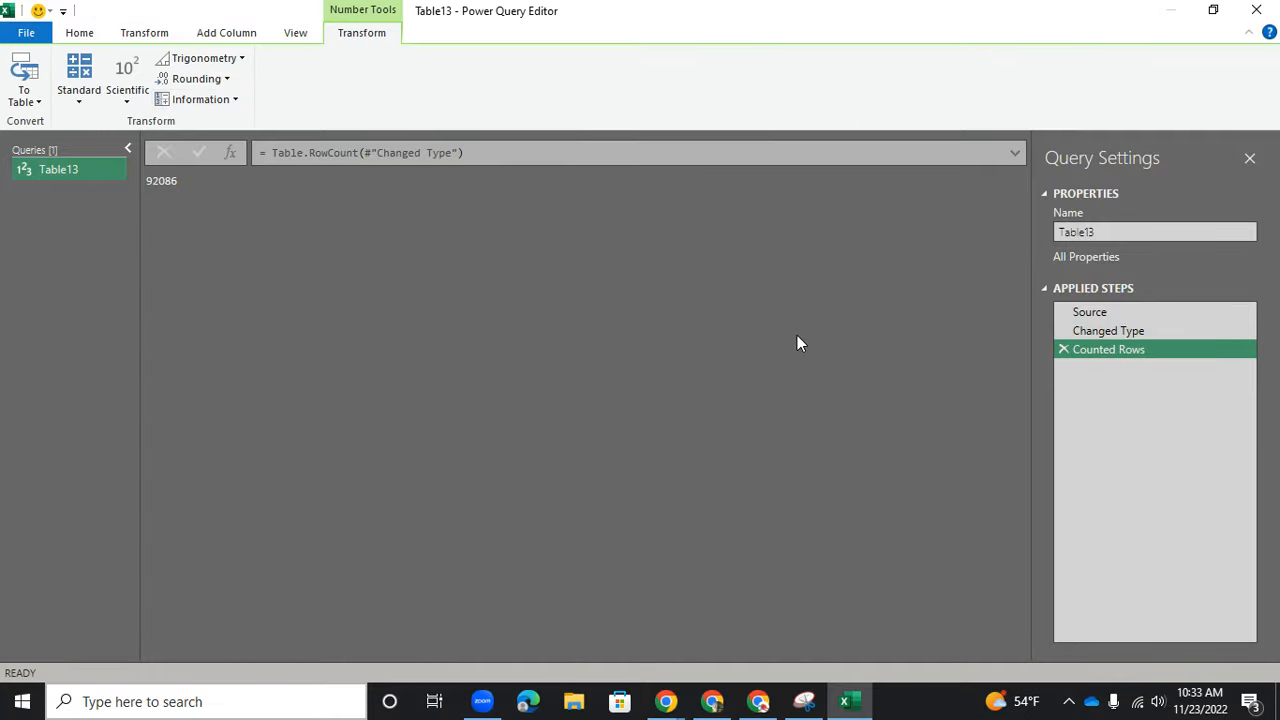
{"action": "left_click", "coordinate": [1063, 349]}
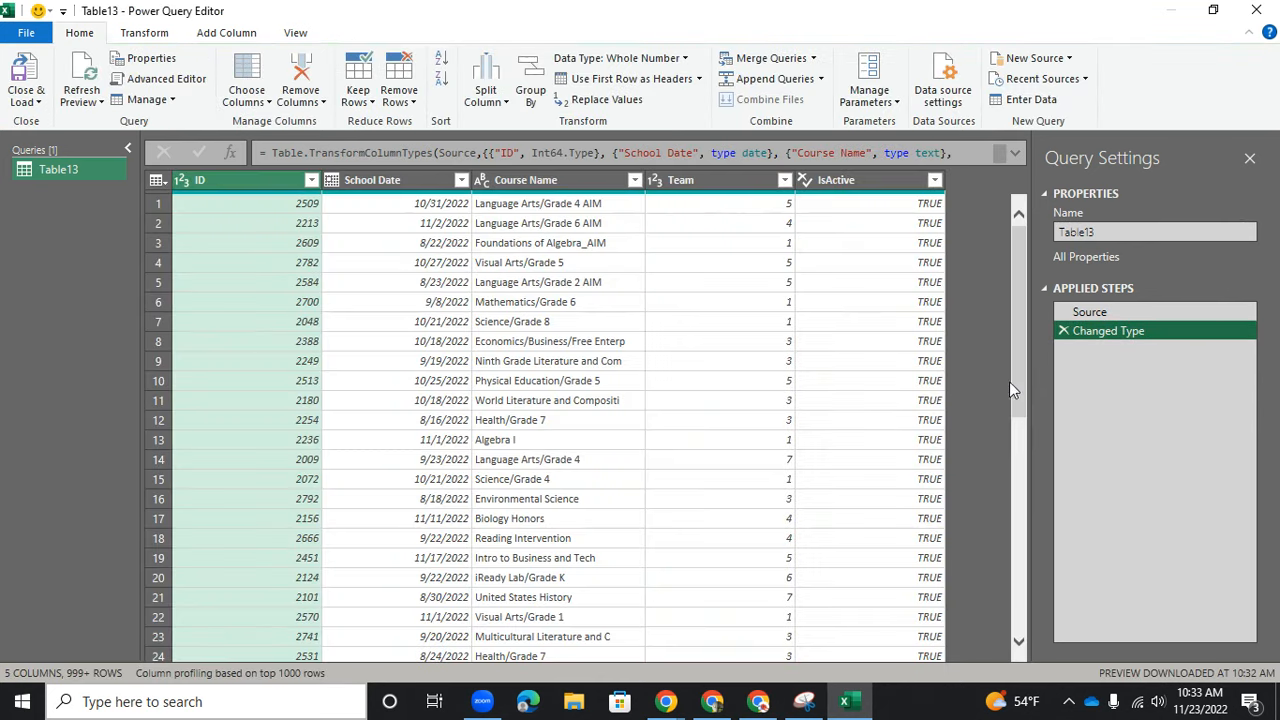
Remove the duplicate rows based on the ID column.
{"action": "left_click", "coordinate": [414, 107]}
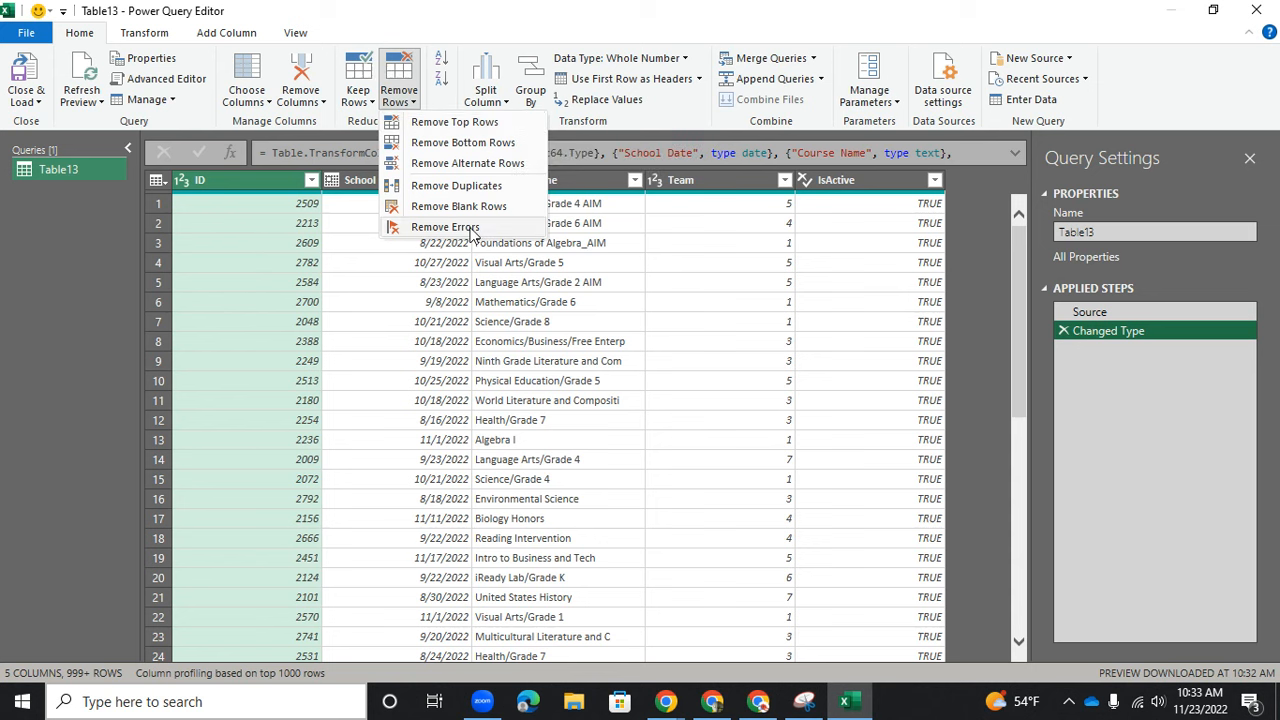
{"action": "left_click", "coordinate": [472, 188]}
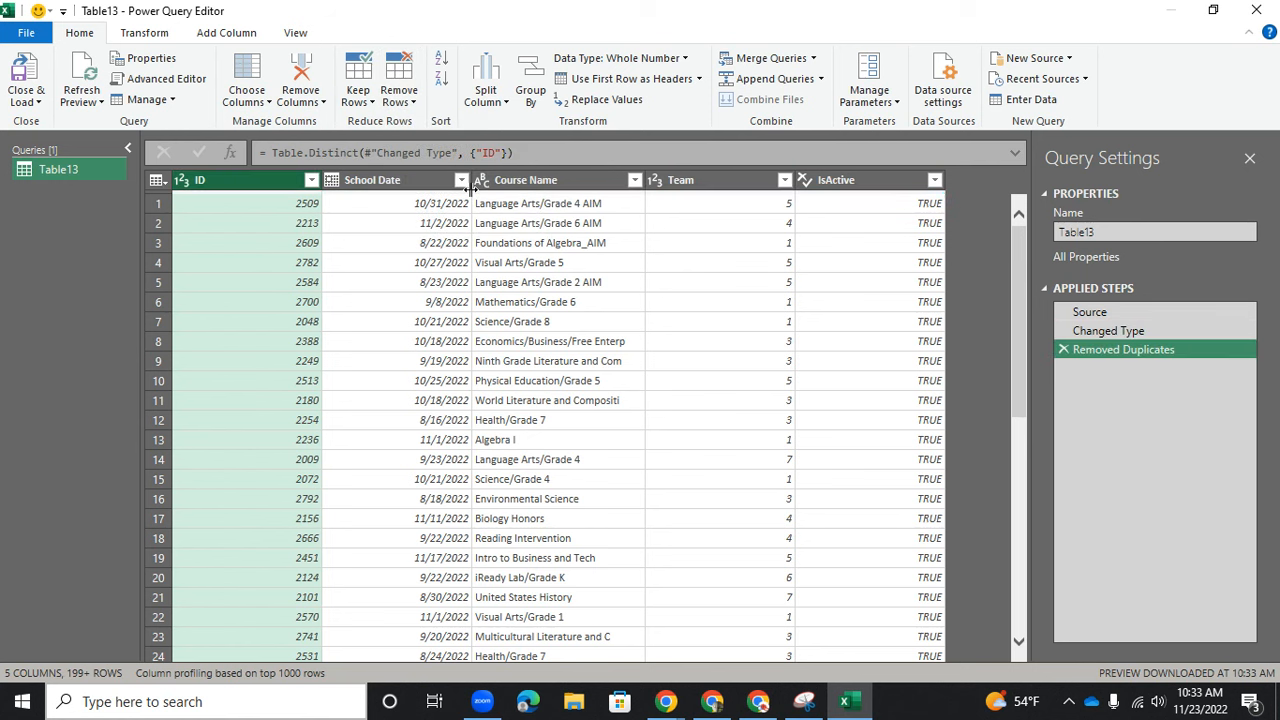
Count the remaining rows, and delete both the Counted Rows and Removed Duplicates steps from the query.
{"action": "left_click", "coordinate": [142, 33]}
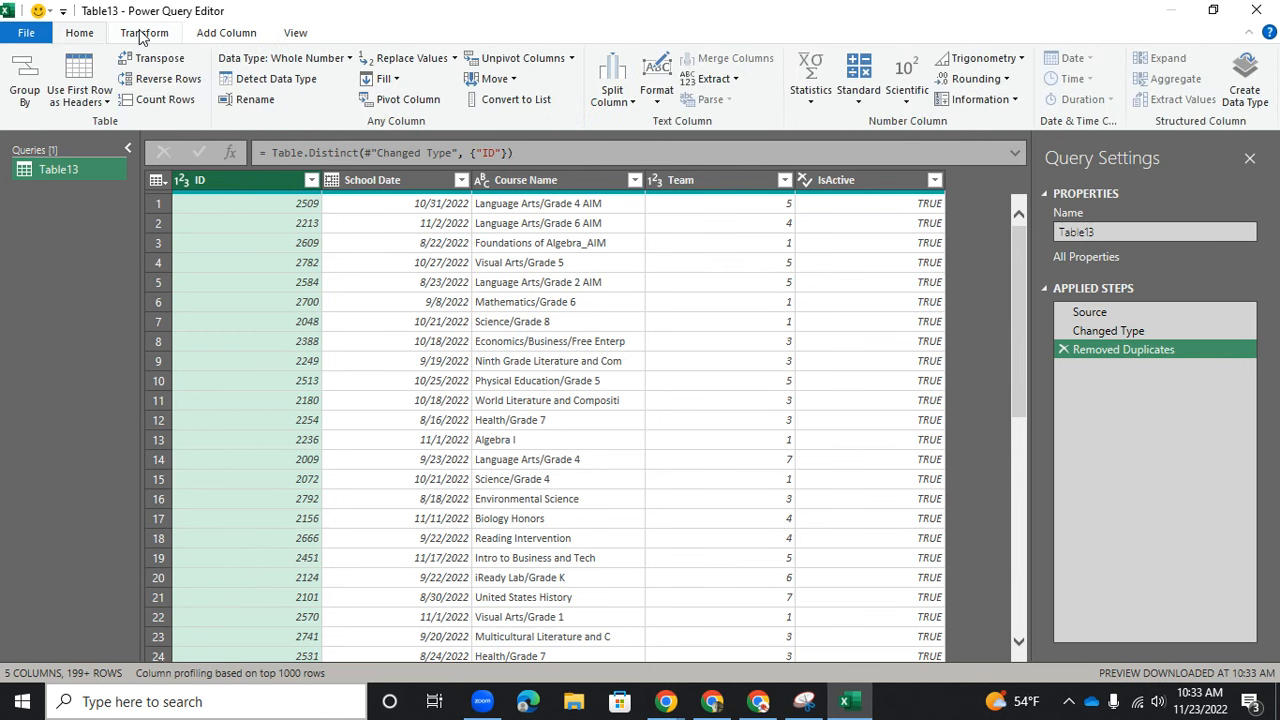
{"action": "left_click", "coordinate": [160, 100]}
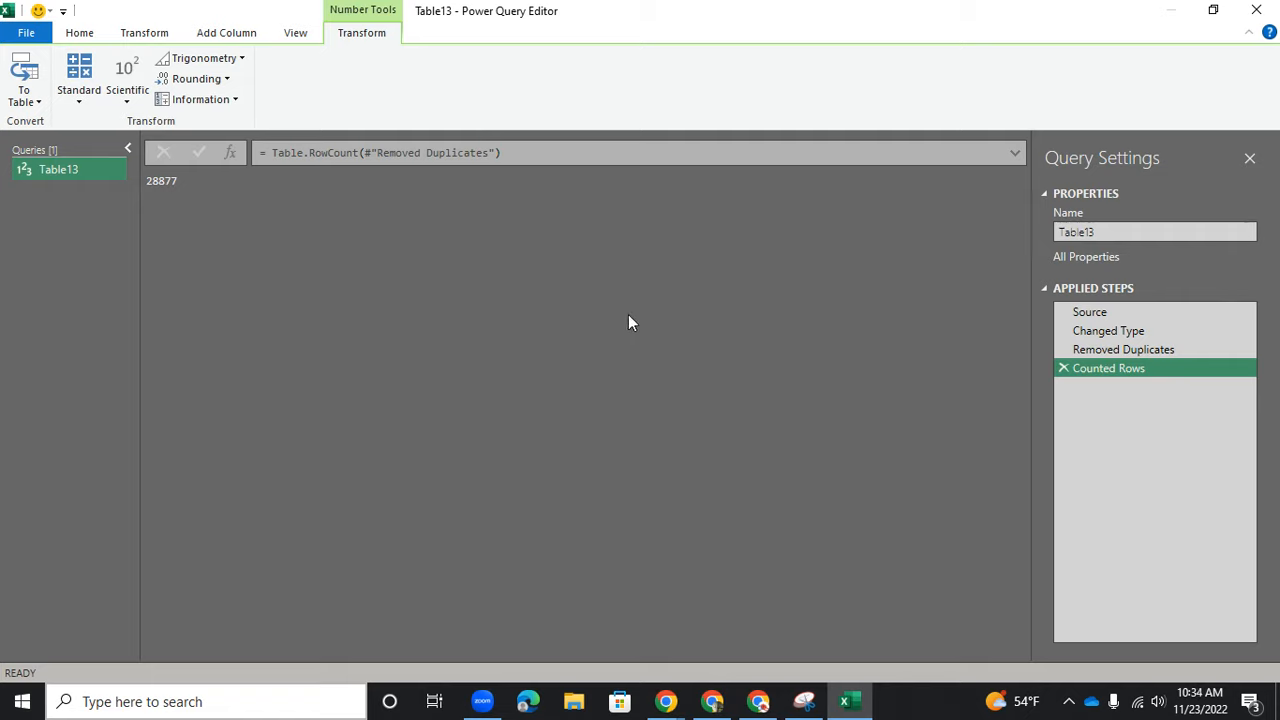
{"action": "left_click", "coordinate": [1064, 369]}
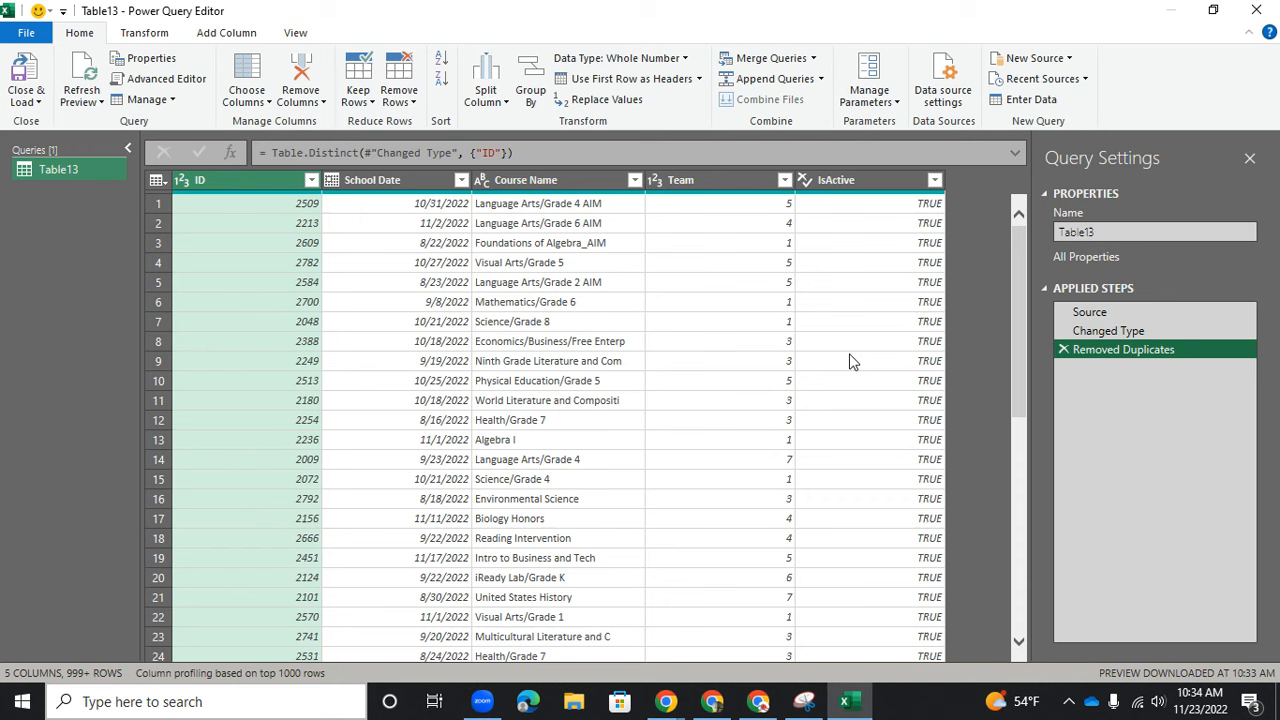
{"action": "left_click", "coordinate": [1064, 350]}
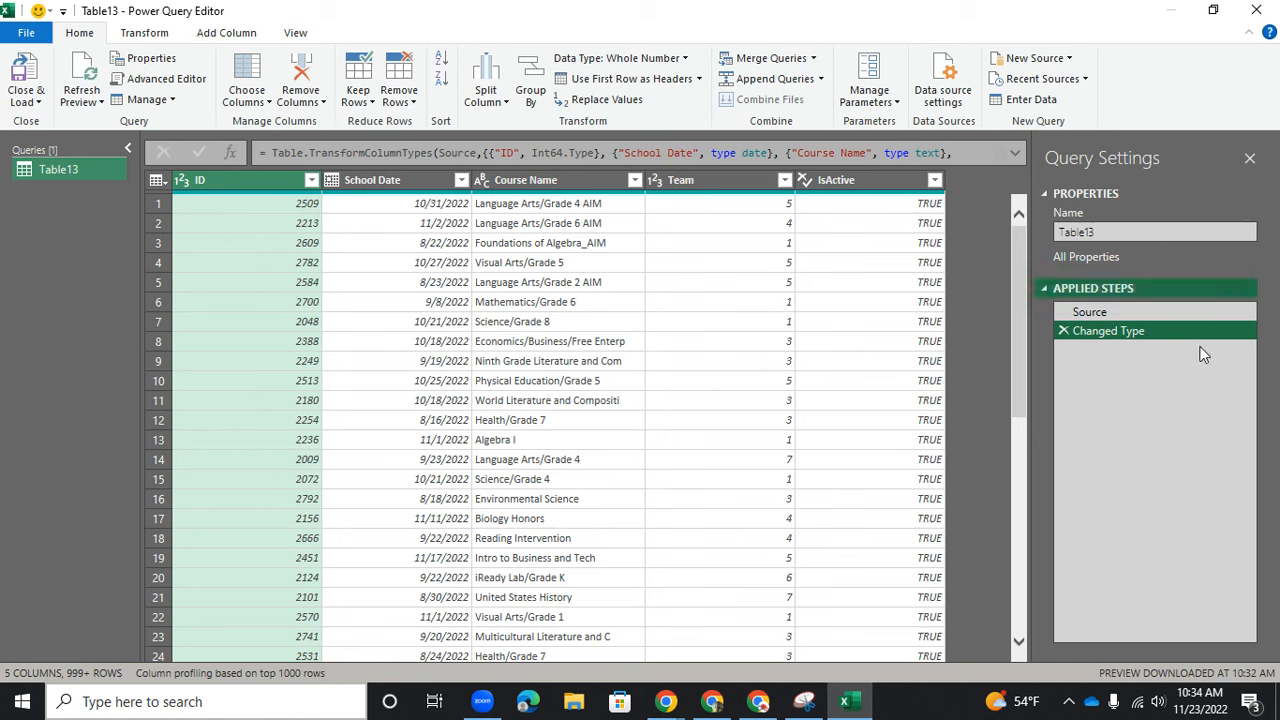
Review the task list in Snipping Tool and look through the operations available for the Course Name column.
{"action": "left_click", "coordinate": [804, 701]}
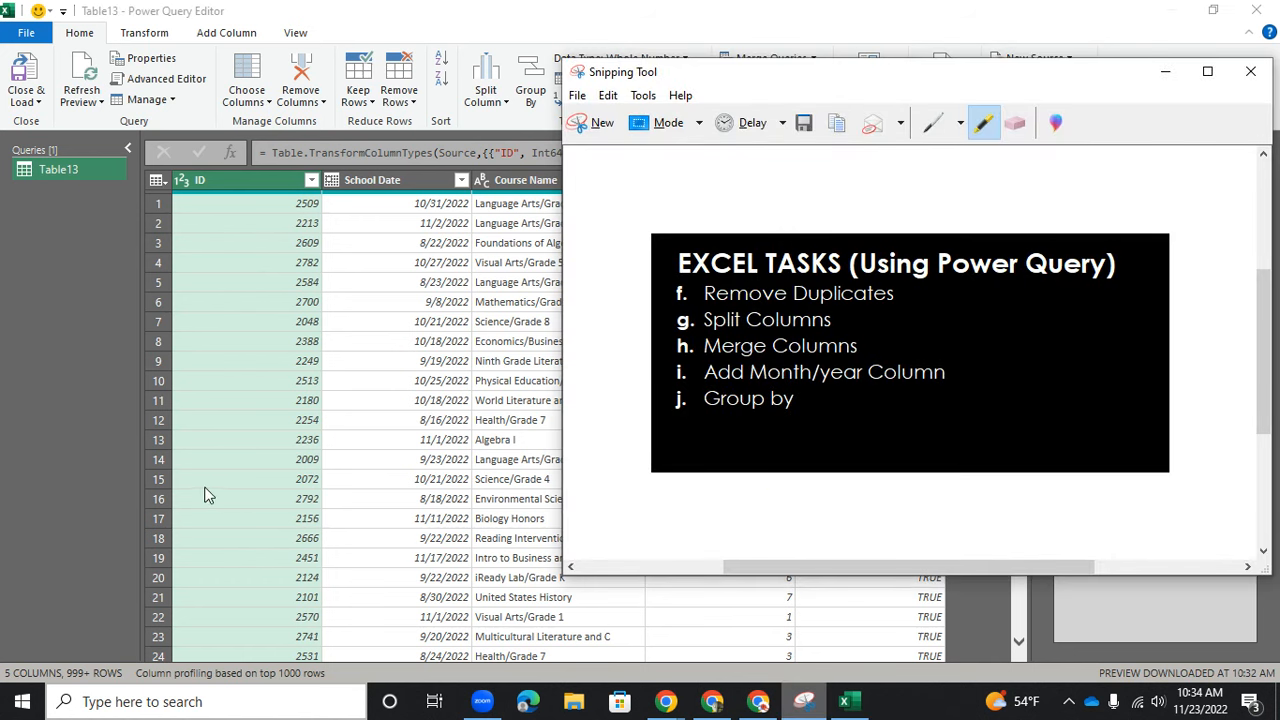
{"action": "left_click", "coordinate": [78, 430]}
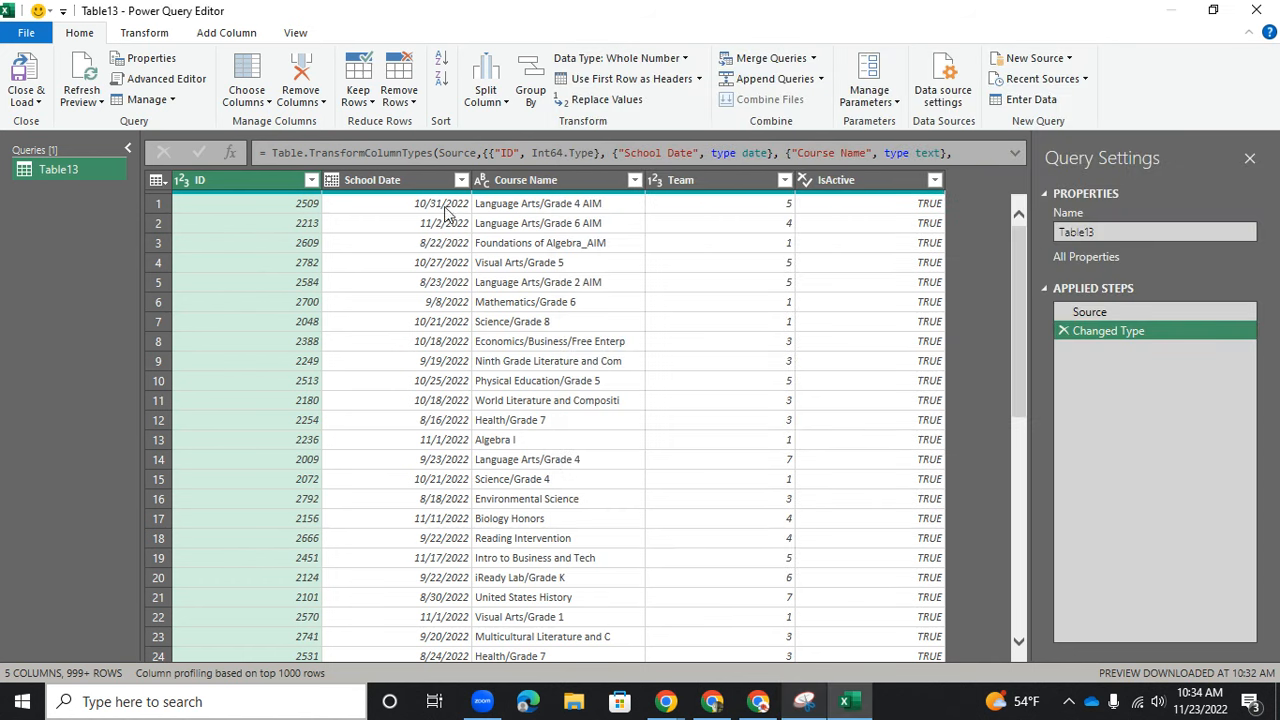
{"action": "left_click", "coordinate": [537, 182]}
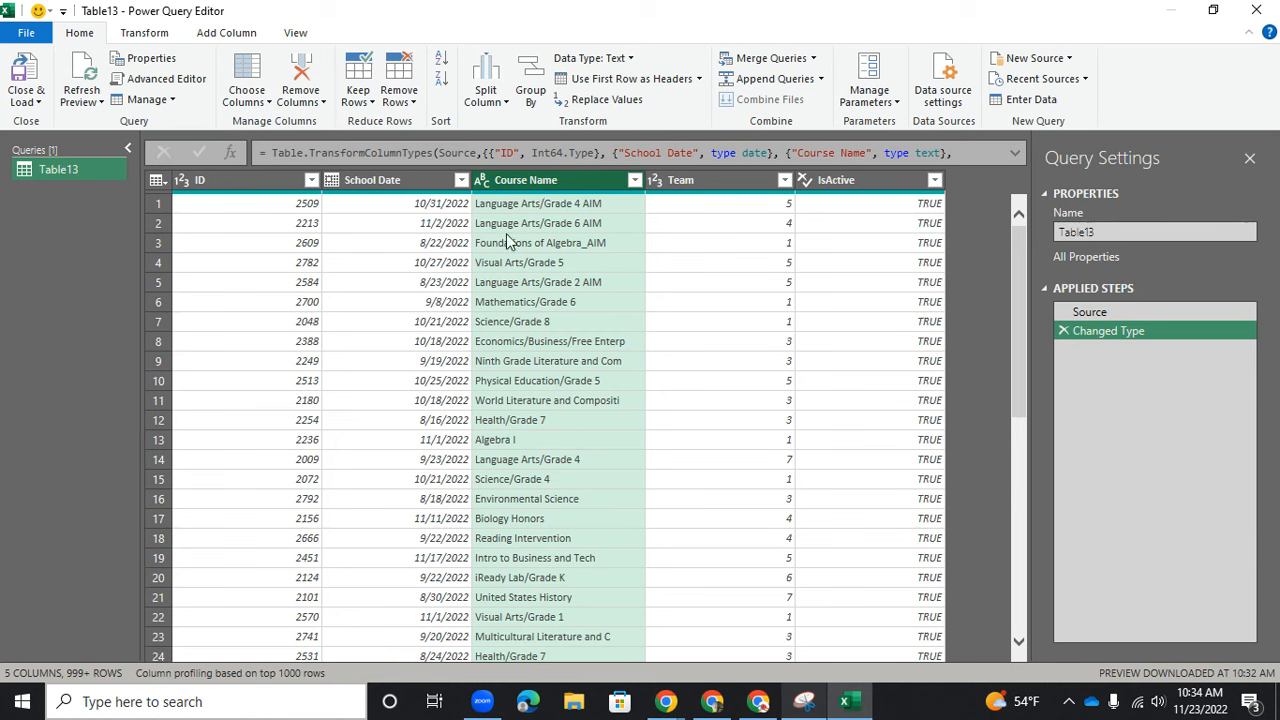
{"action": "right_click", "coordinate": [540, 181]}
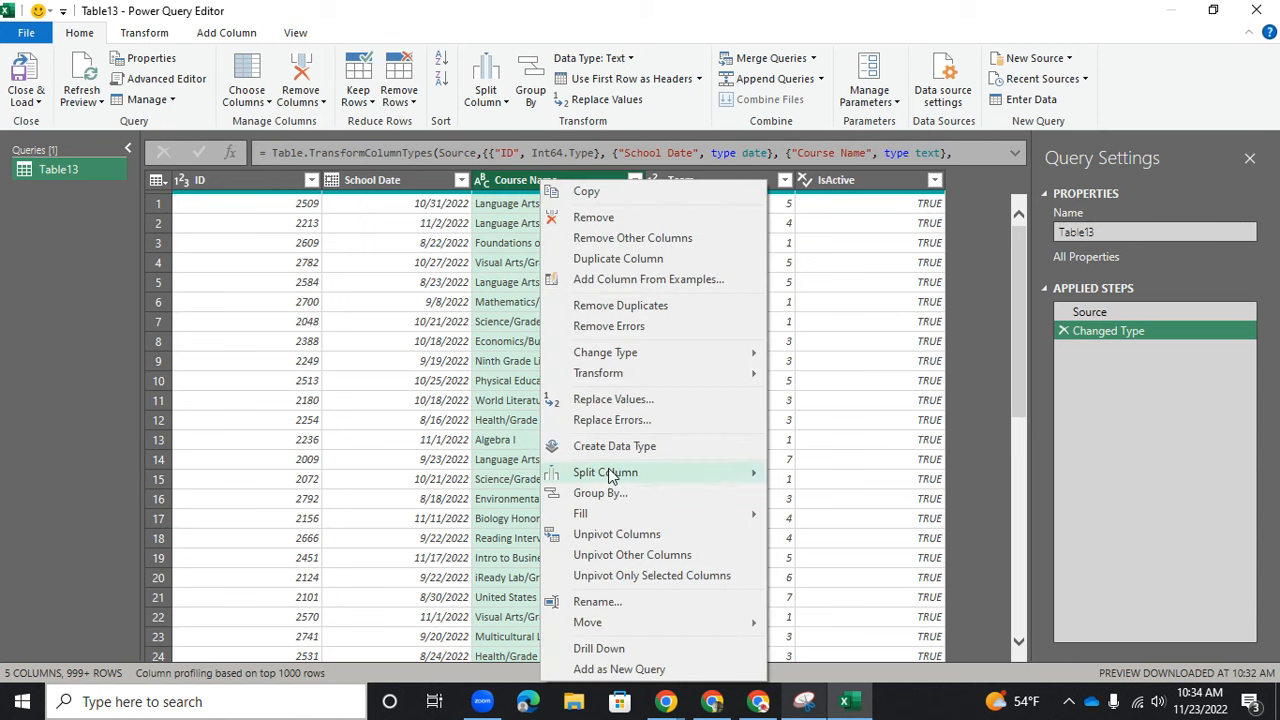
{"action": "mouse_move", "coordinate": [651, 474]}
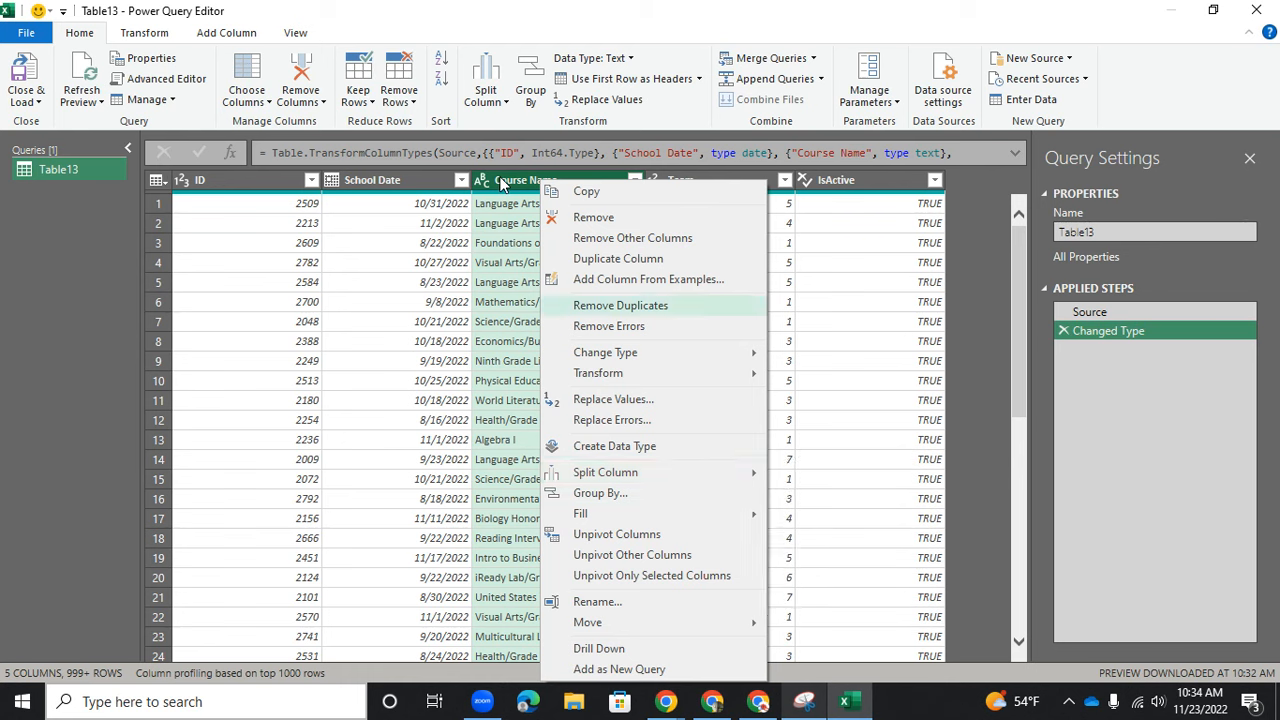
{"action": "left_click", "coordinate": [503, 183]}
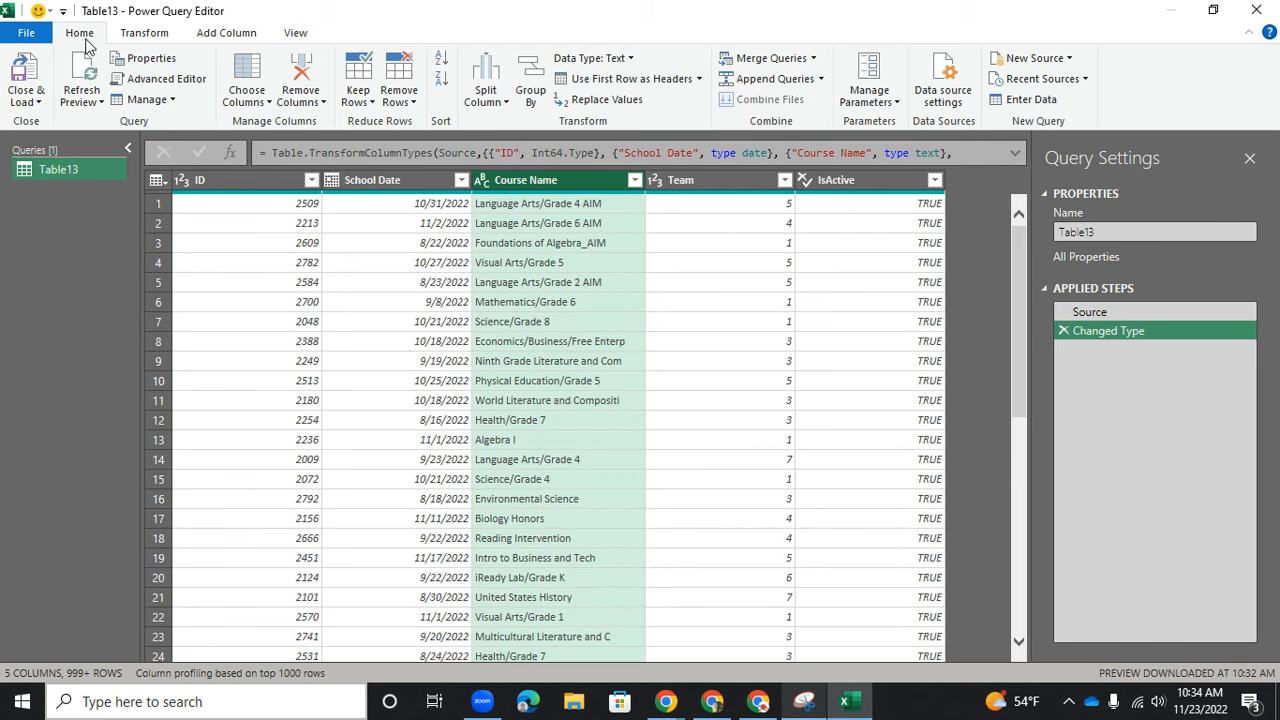
Split the Course Name column by the custom delimiter "/" at the left-most delimiter only.
{"action": "left_click", "coordinate": [497, 100]}
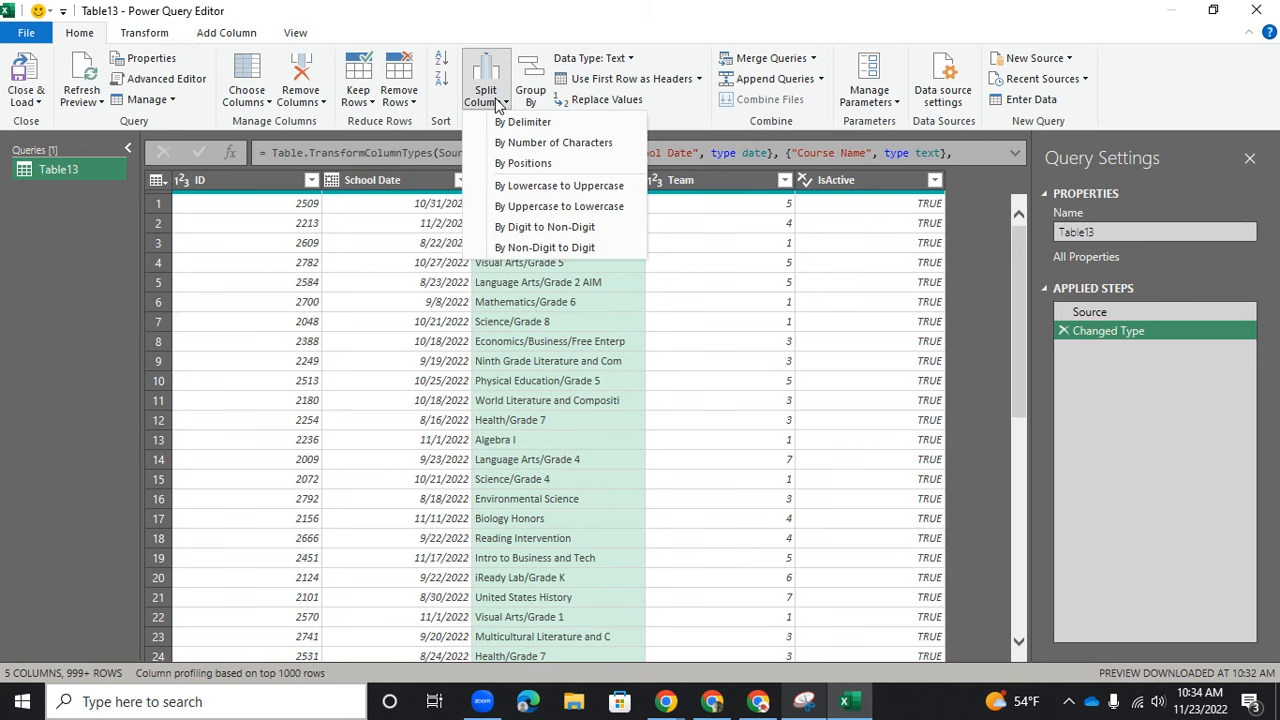
{"action": "left_click", "coordinate": [517, 123]}
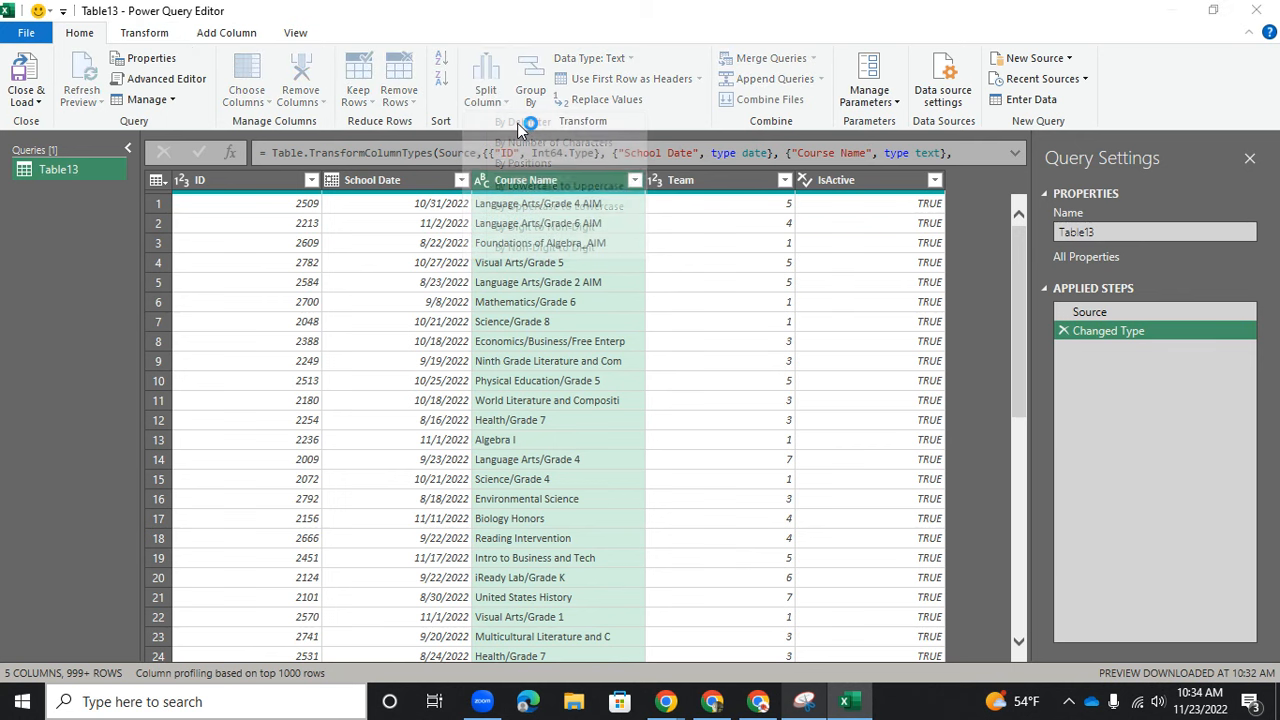
{"action": "left_click_drag", "start_coordinate": [517, 123], "coordinate": [863, 147]}
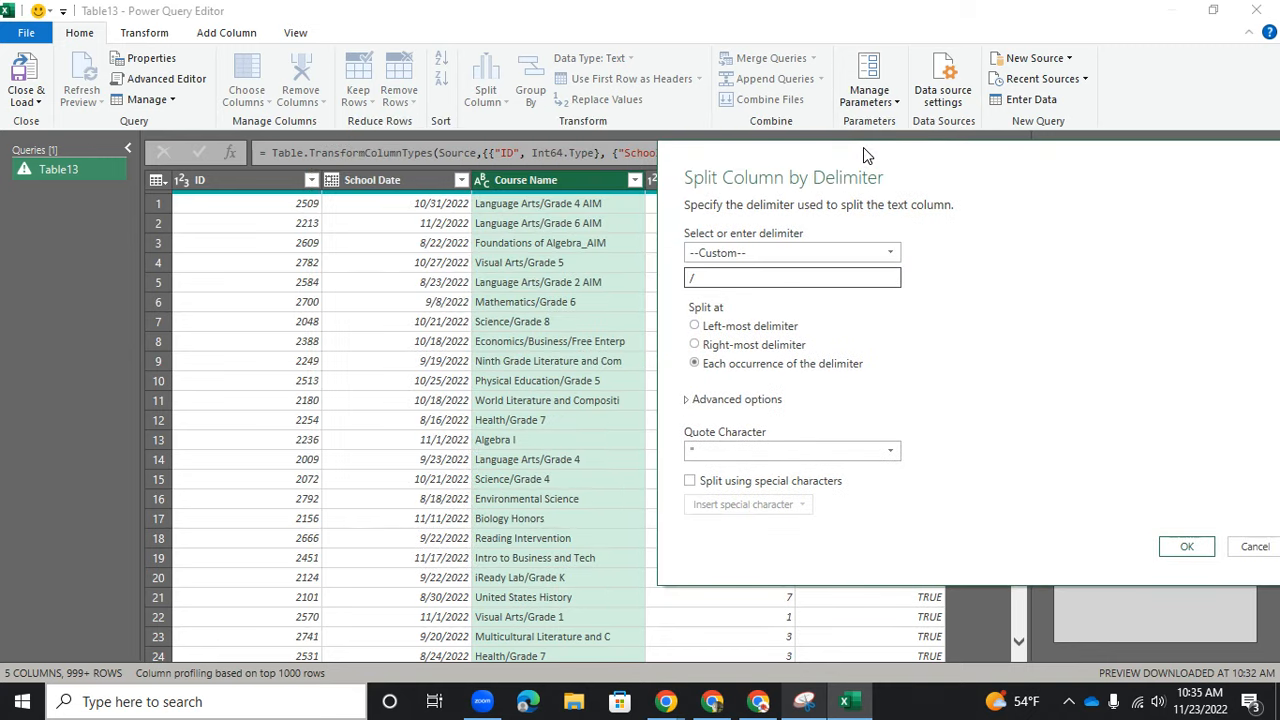
{"action": "left_click", "coordinate": [771, 260]}
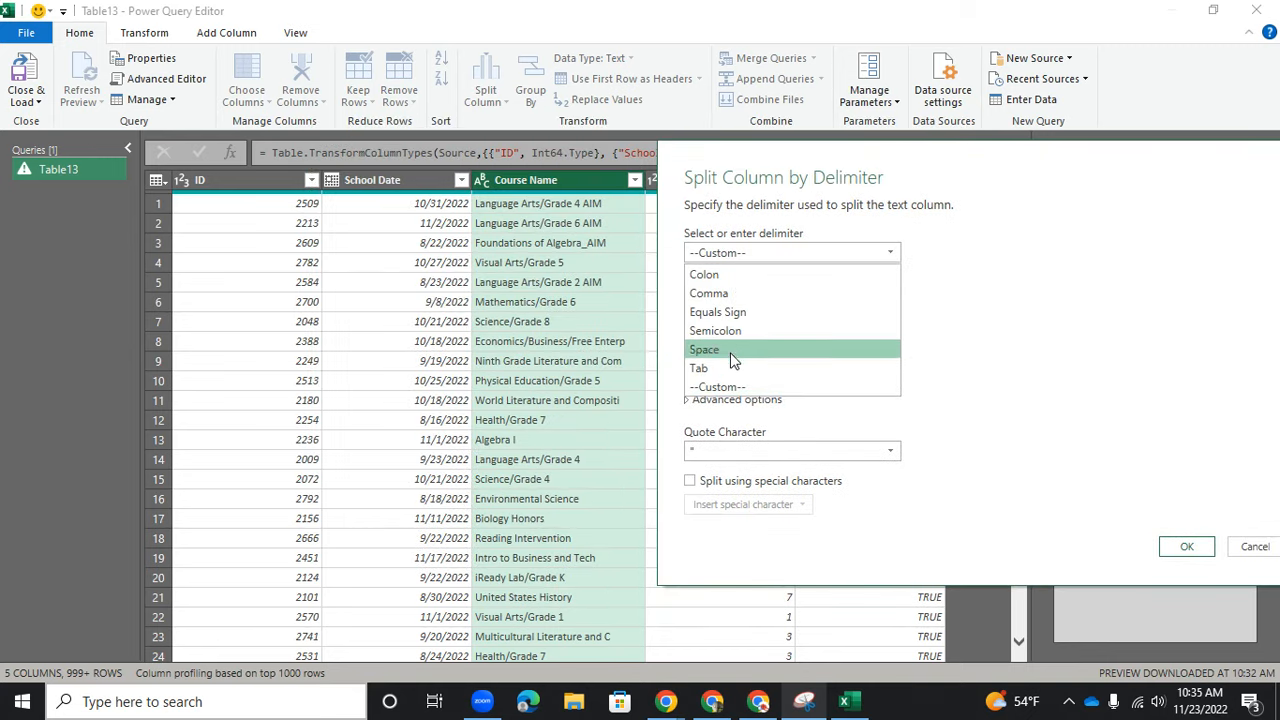
{"action": "left_click", "coordinate": [957, 291]}
{"action": "left_click", "coordinate": [787, 279]}
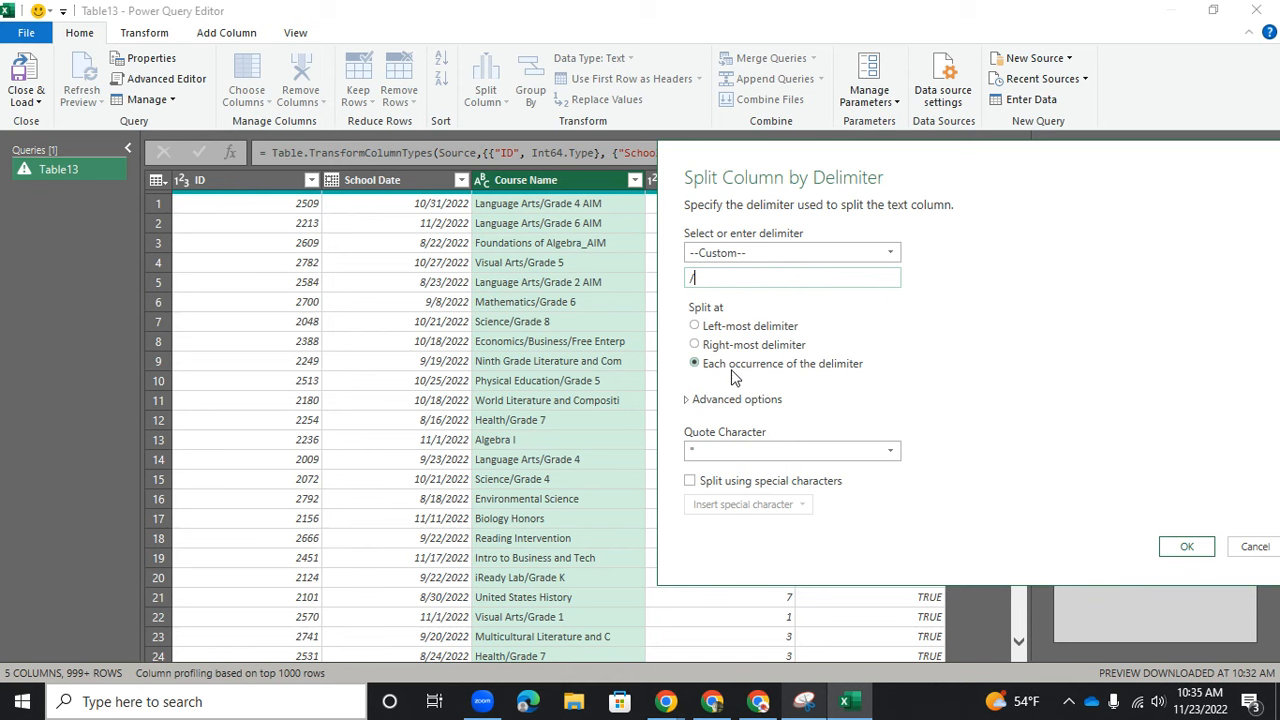
{"action": "left_click", "coordinate": [708, 328]}
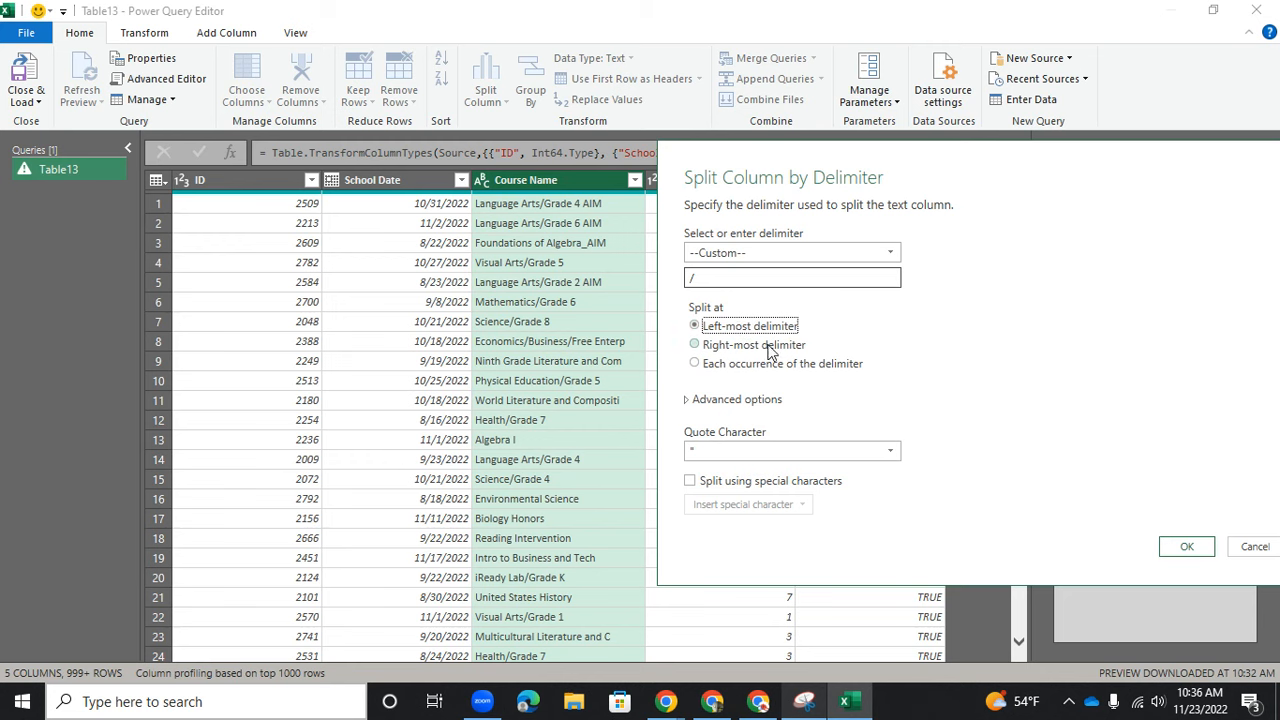
{"action": "left_click", "coordinate": [1187, 547]}
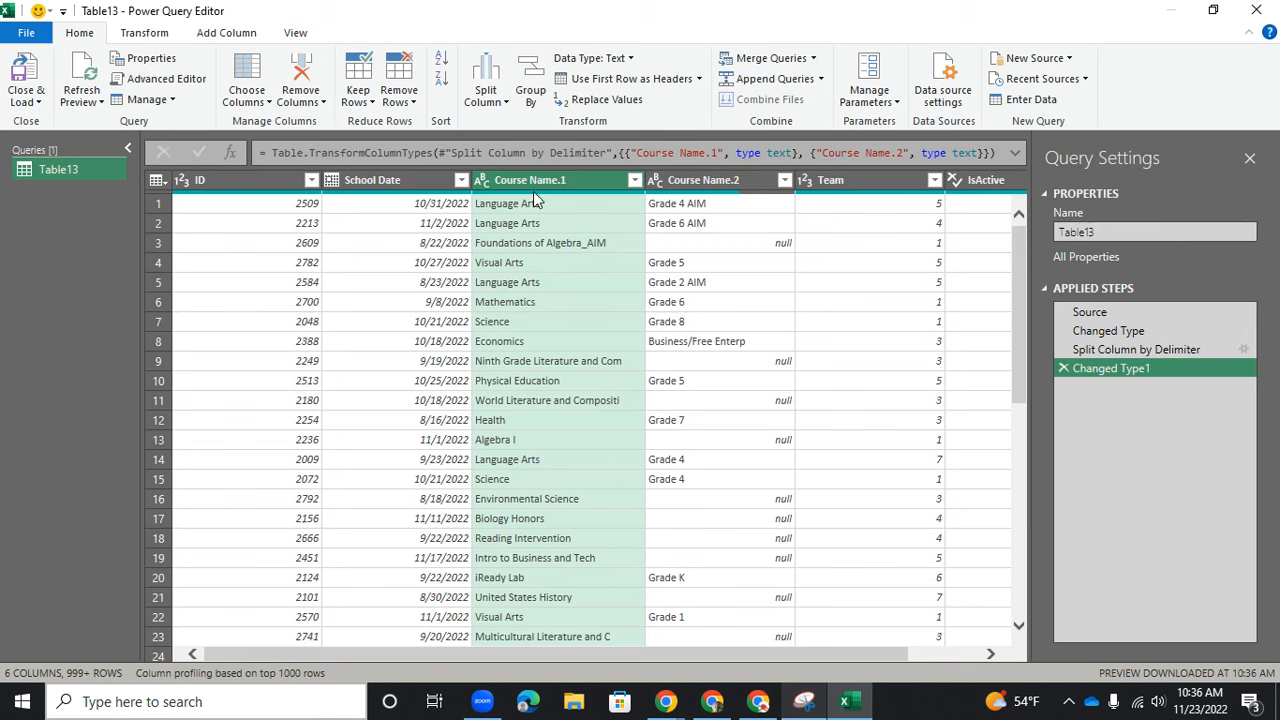
Rename the Course Name.1 column as Course Name.
{"action": "double_click", "coordinate": [583, 179]}
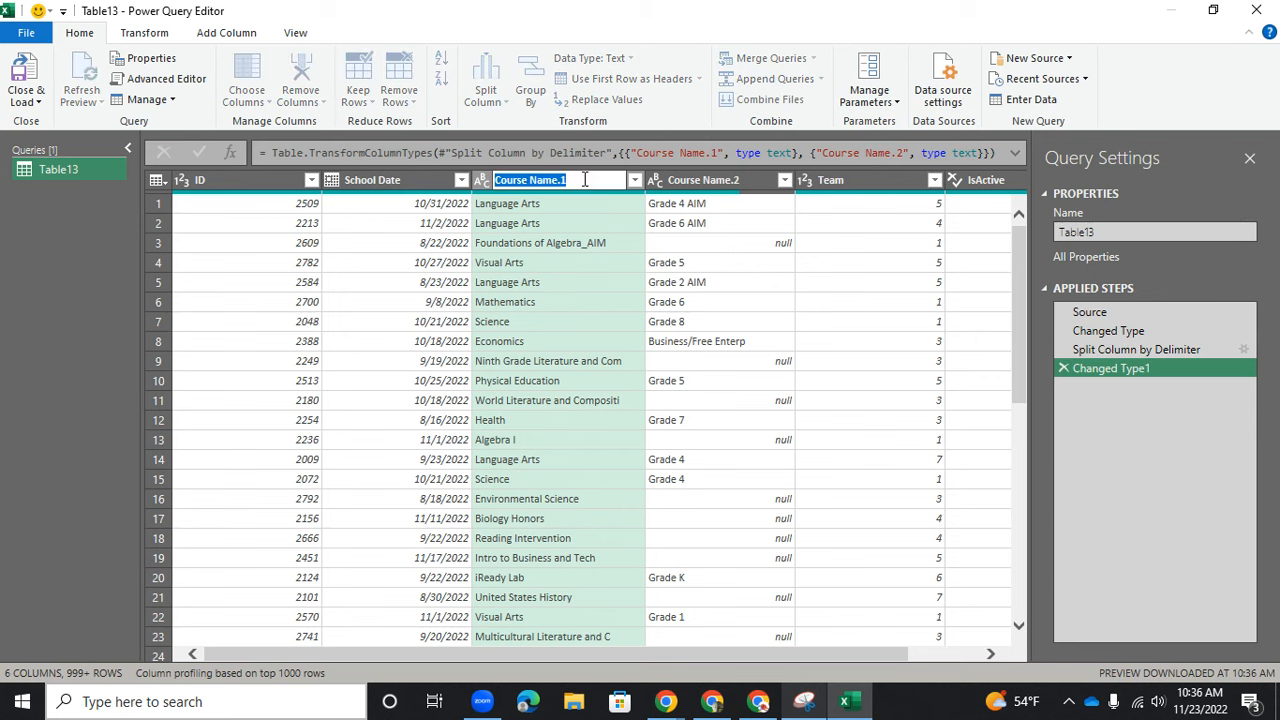
{"action": "left_click", "coordinate": [585, 180]}
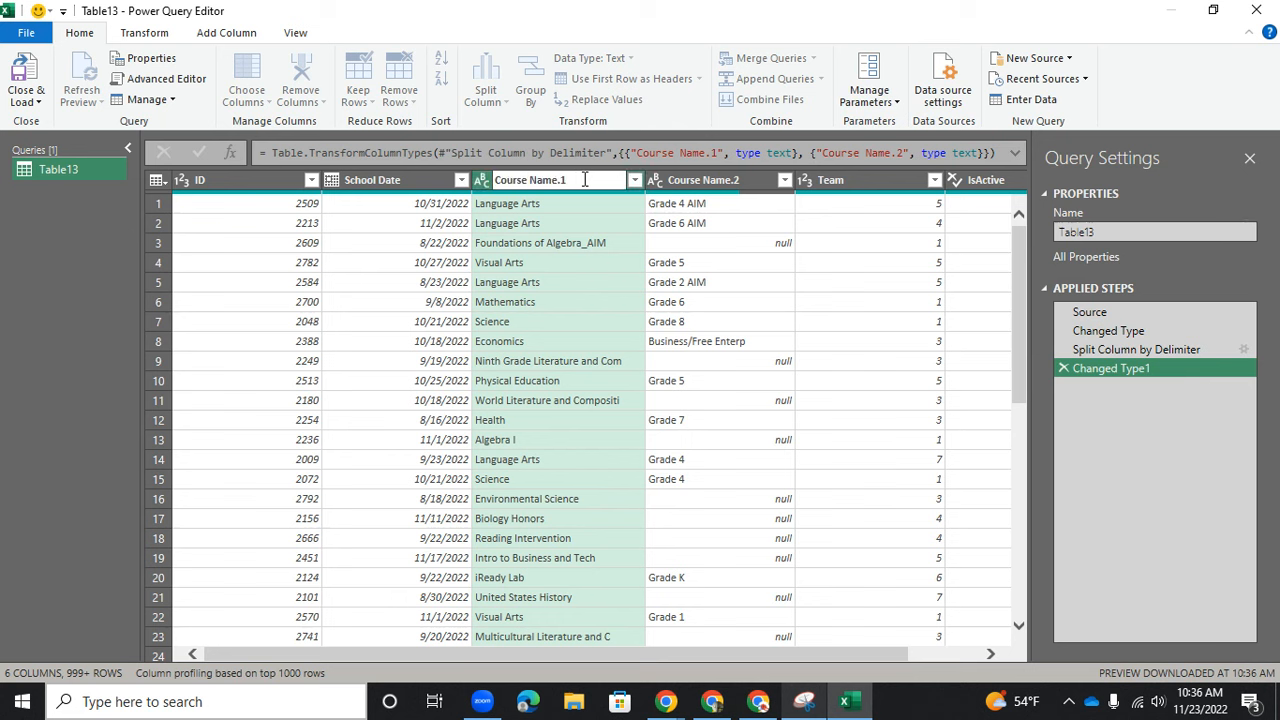
{"action": "key", "text": "BackSpace"}
{"action": "key", "text": "BackSpace"}
{"action": "key", "text": "Return"}
Rename the Course Name.2 column as CourseInfo.
{"action": "double_click", "coordinate": [714, 176]}
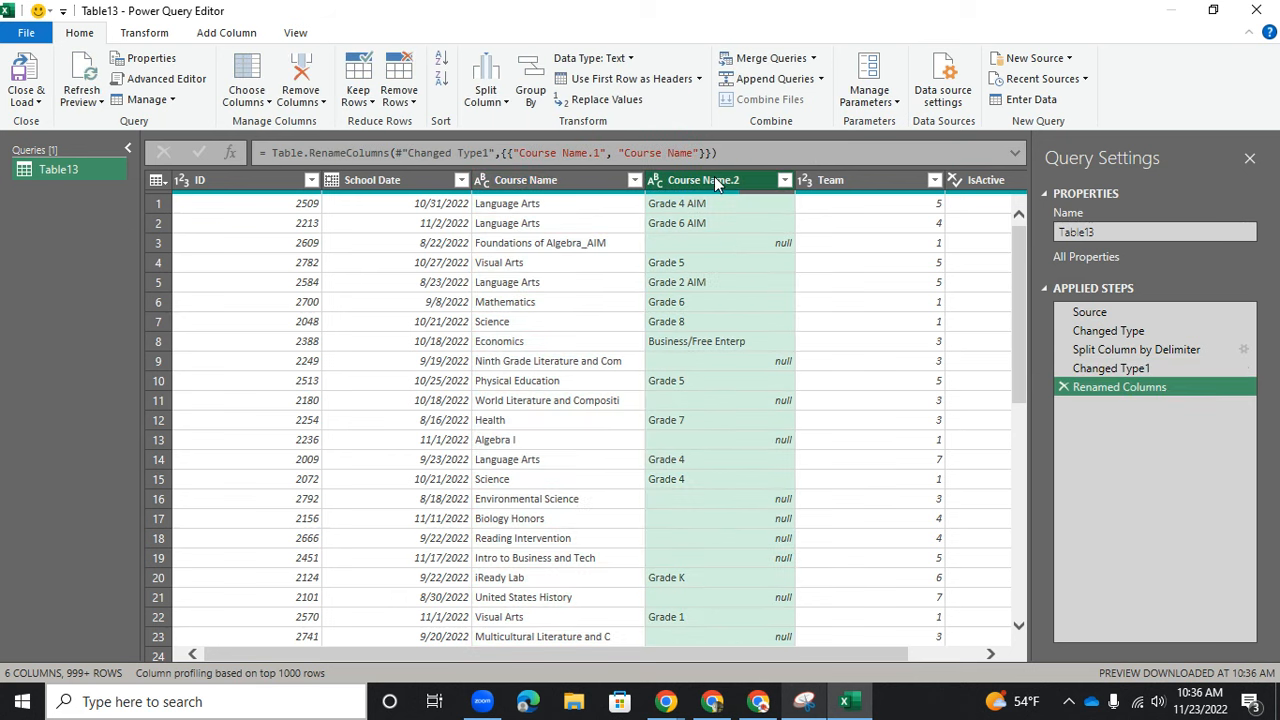
{"action": "left_click", "coordinate": [753, 180]}
{"action": "key", "text": "BackSpace"}
{"action": "key", "text": "BackSpace"}
{"action": "key", "text": "BackSpace"}
{"action": "key", "text": "BackSpace"}
{"action": "key", "text": "BackSpace"}
{"action": "key", "text": "BackSpace"}
{"action": "key", "text": "BackSpace"}
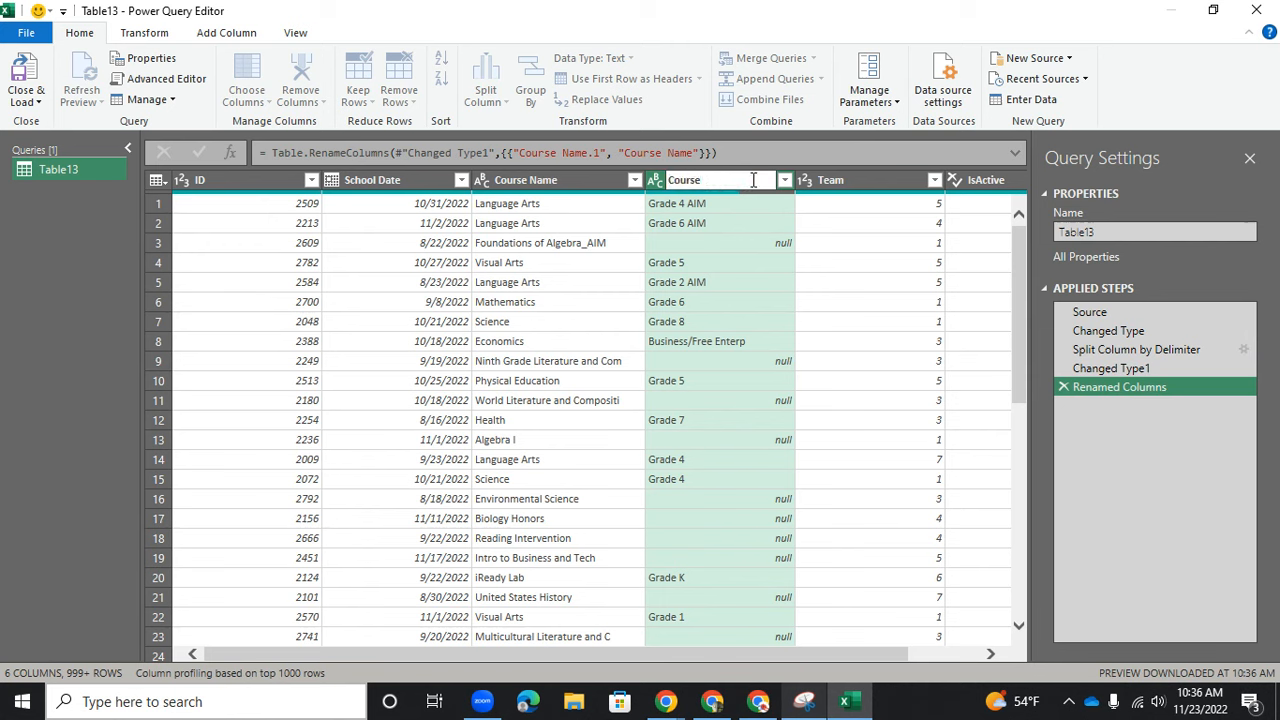
{"action": "type", "text": "Info"}
{"action": "key", "text": "Return"}
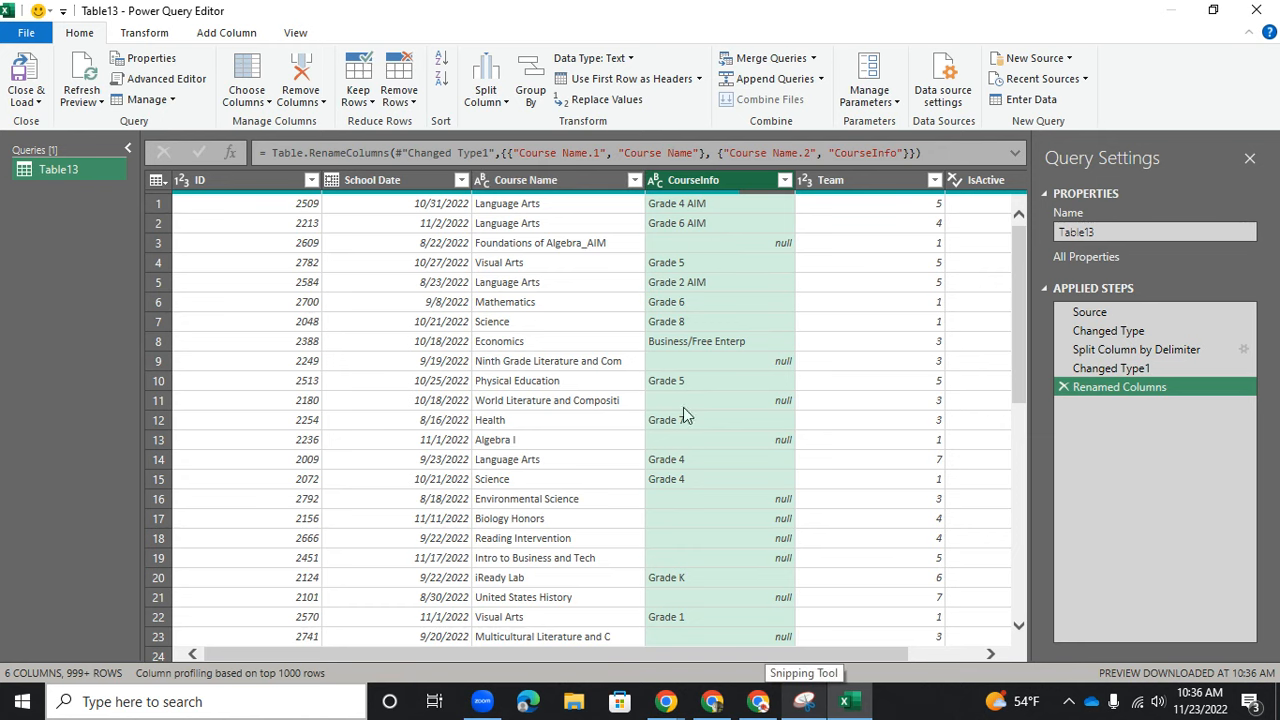
Check the task list in Snipping Tool and set up a merge of the Course Name and CourseInfo columns with an equals sign separator.
{"action": "left_click", "coordinate": [804, 701]}
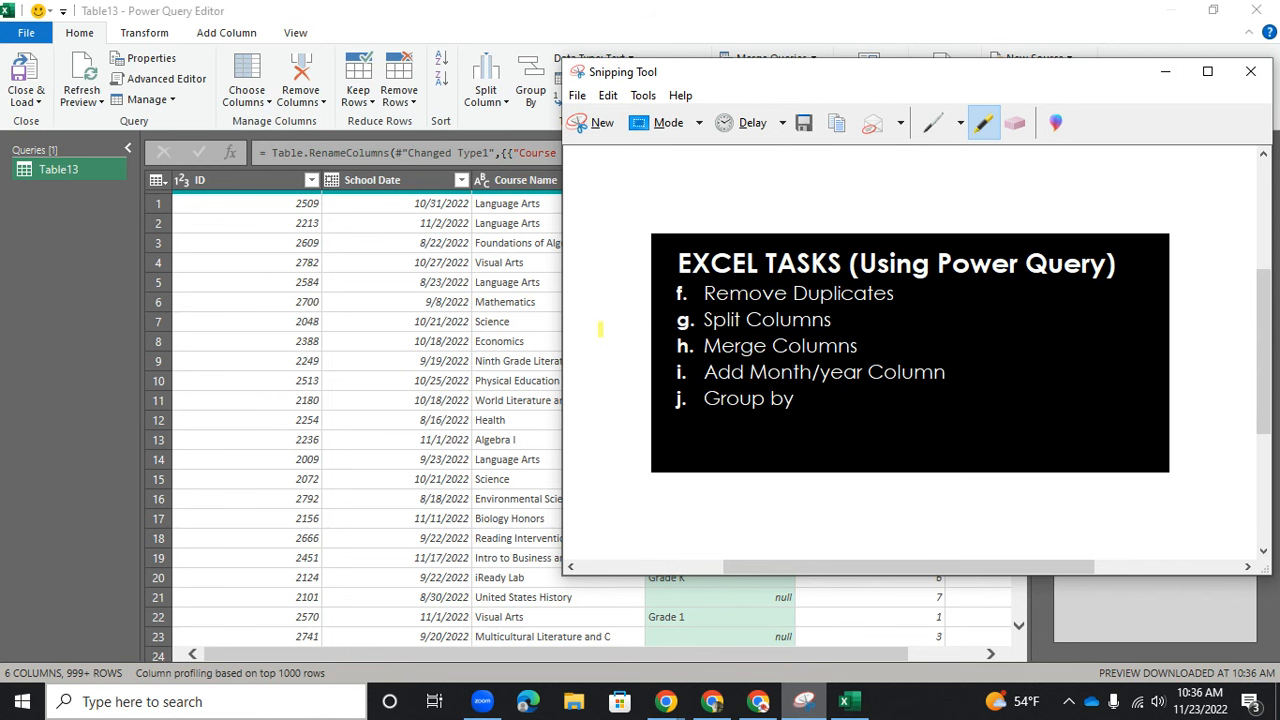
{"action": "left_click", "coordinate": [93, 317]}
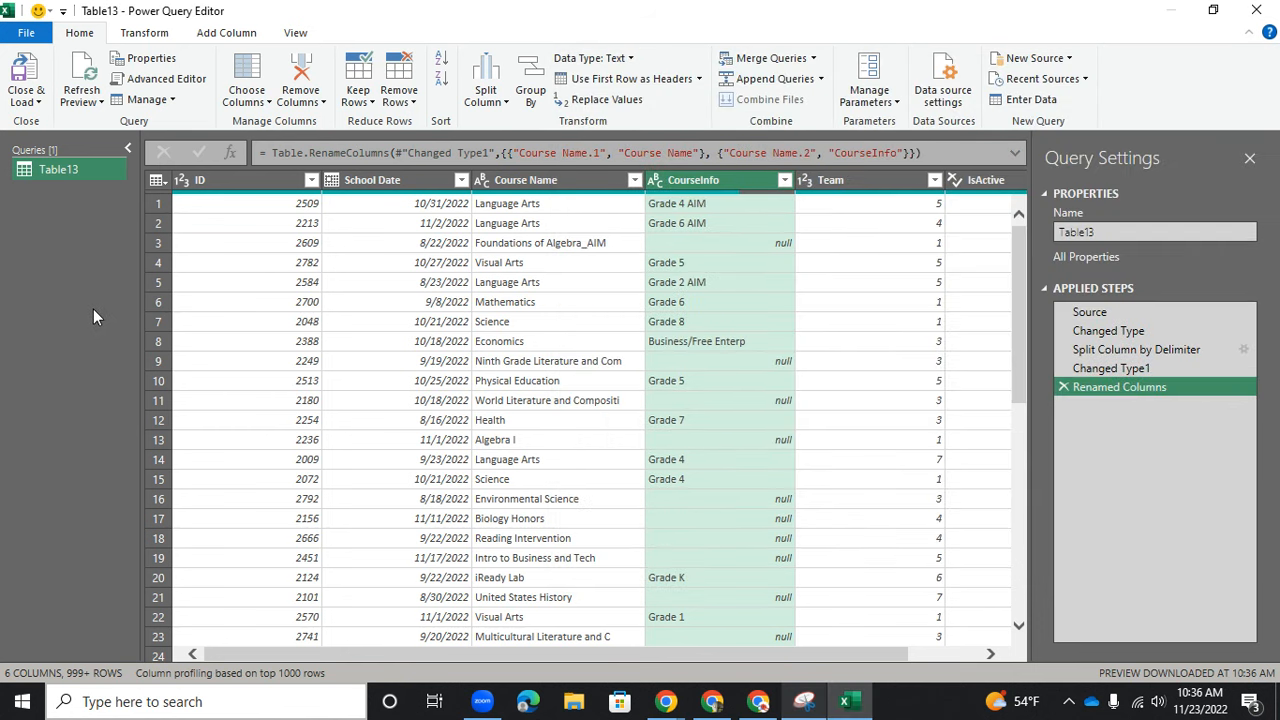
{"action": "left_click", "coordinate": [540, 180]}
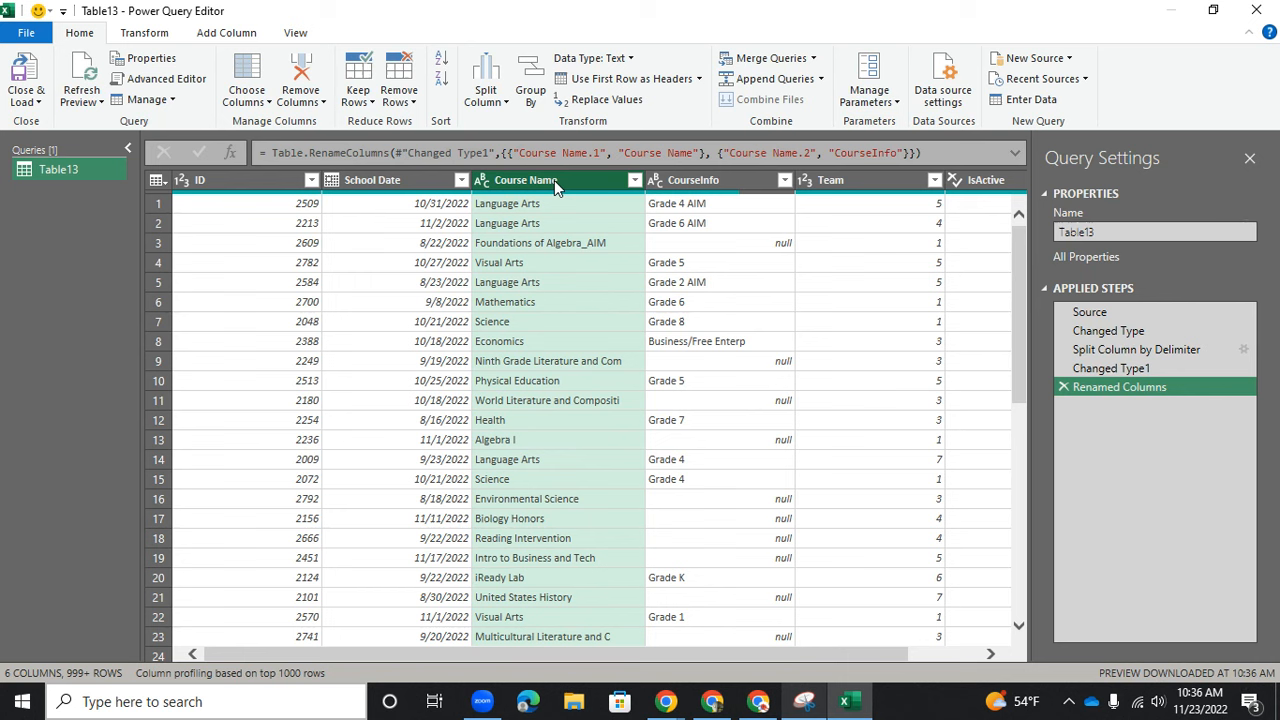
{"action": "left_click", "coordinate": [686, 182], "text": "ctrl"}
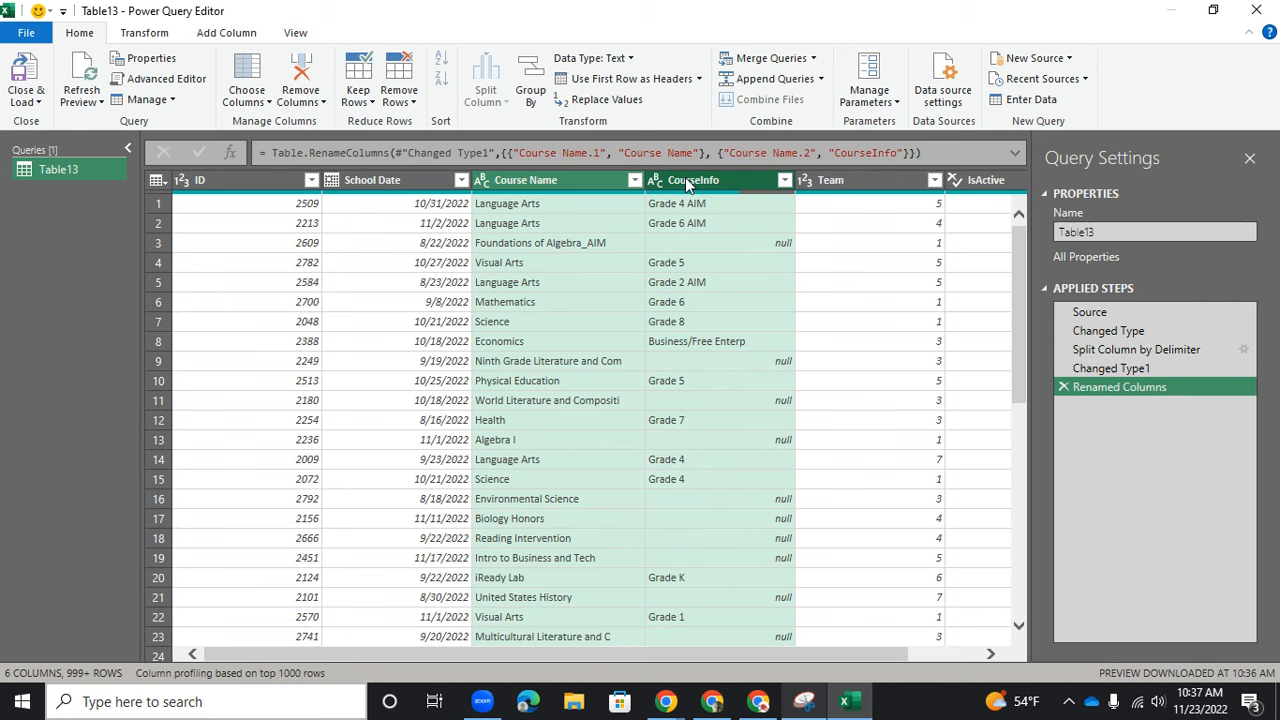
{"action": "right_click", "coordinate": [687, 187]}
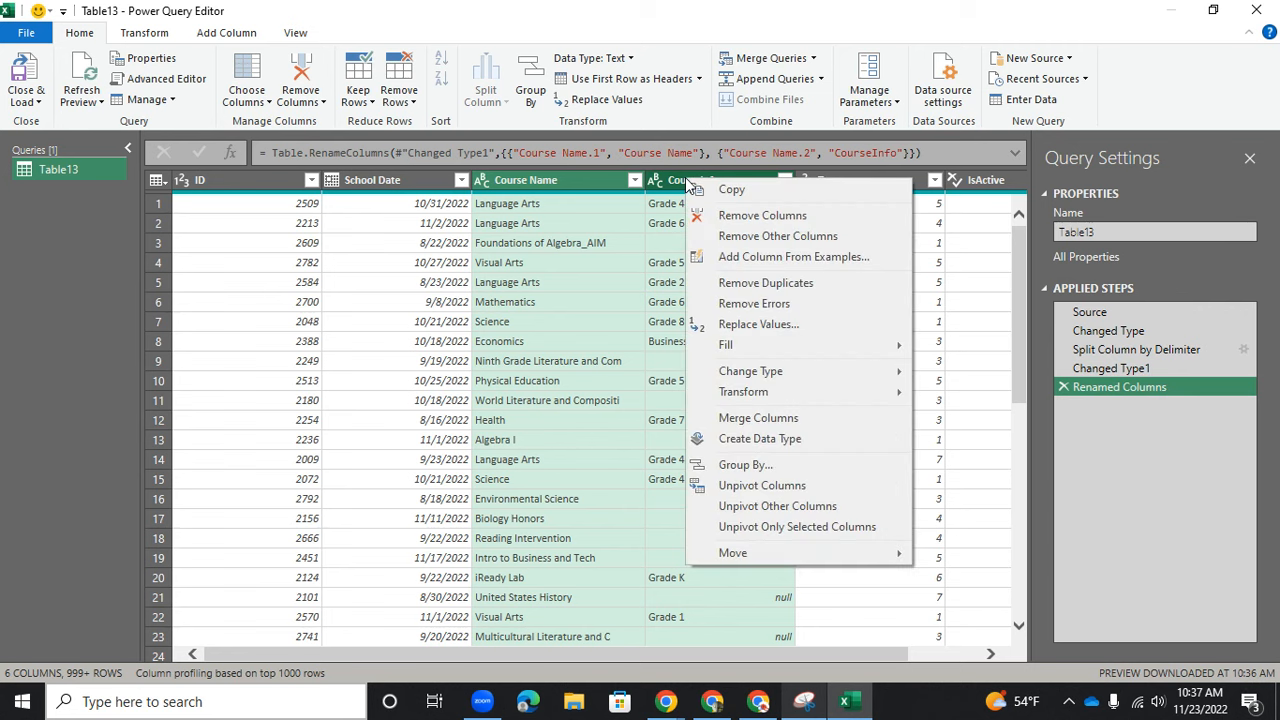
{"action": "left_click", "coordinate": [757, 424]}
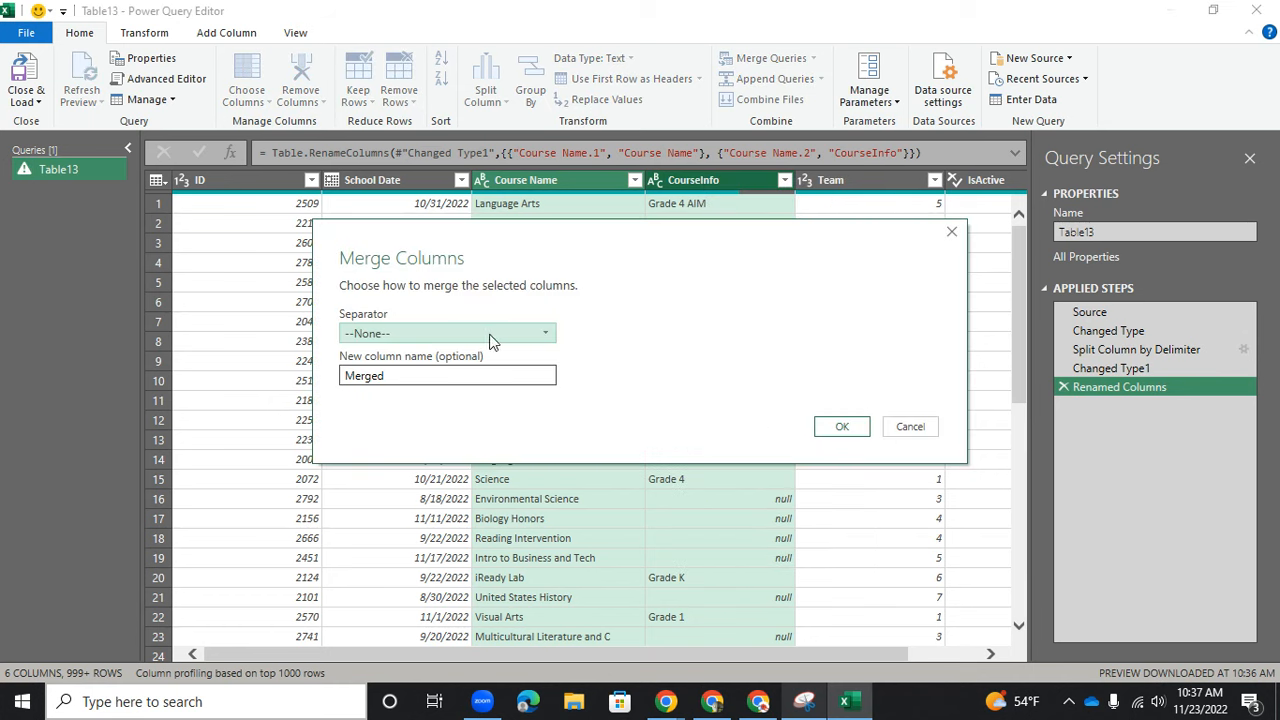
{"action": "left_click", "coordinate": [491, 341]}
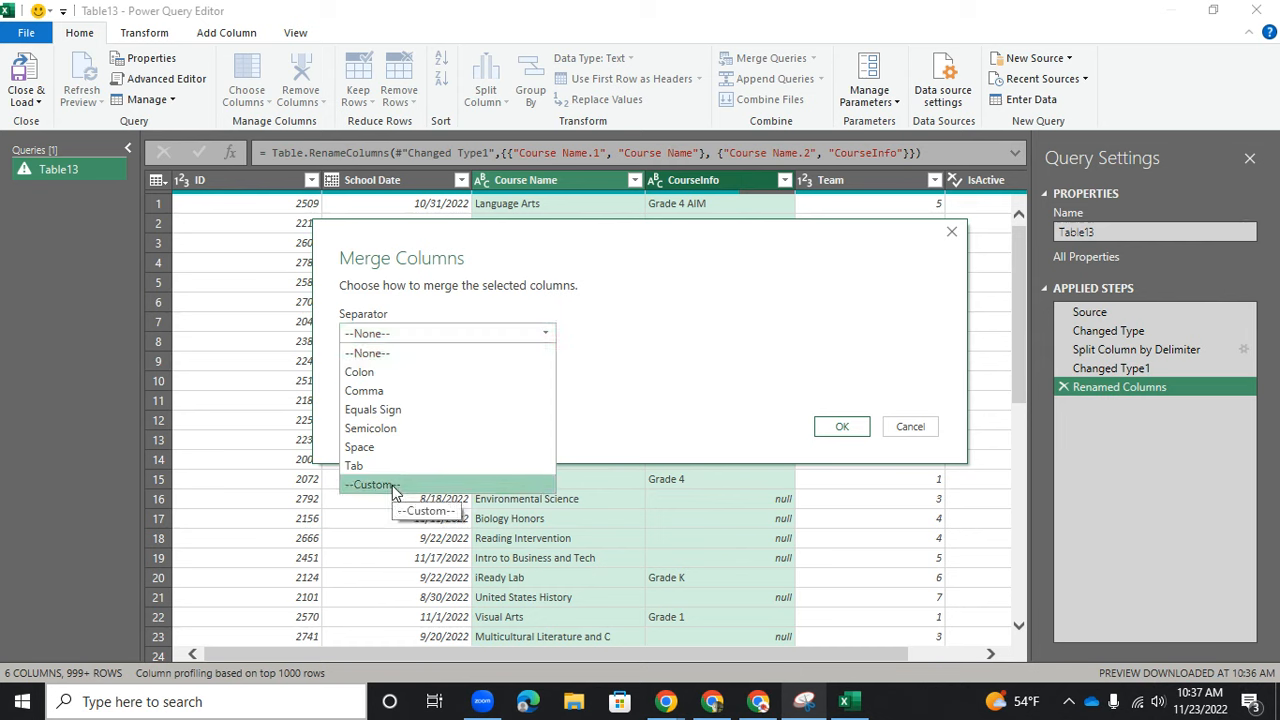
{"action": "left_click", "coordinate": [400, 416]}
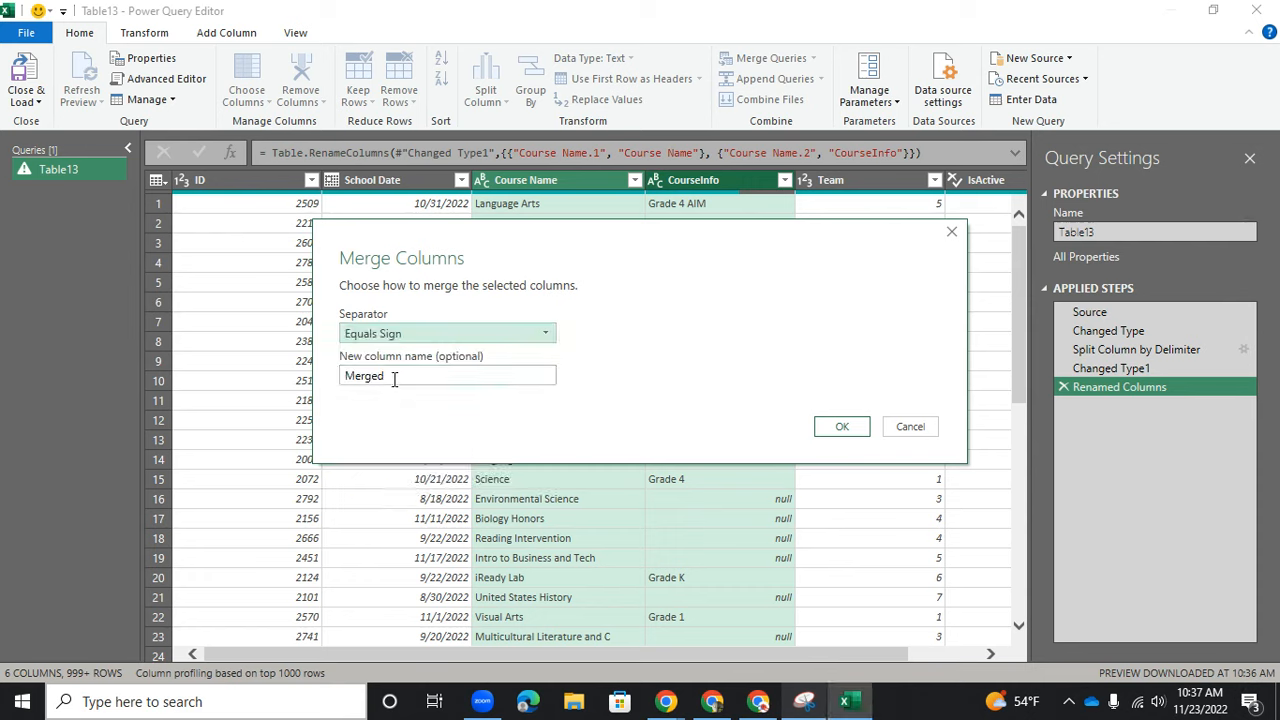
Name the merged column CourseName2 and apply the merge.
{"action": "left_click", "coordinate": [394, 379]}
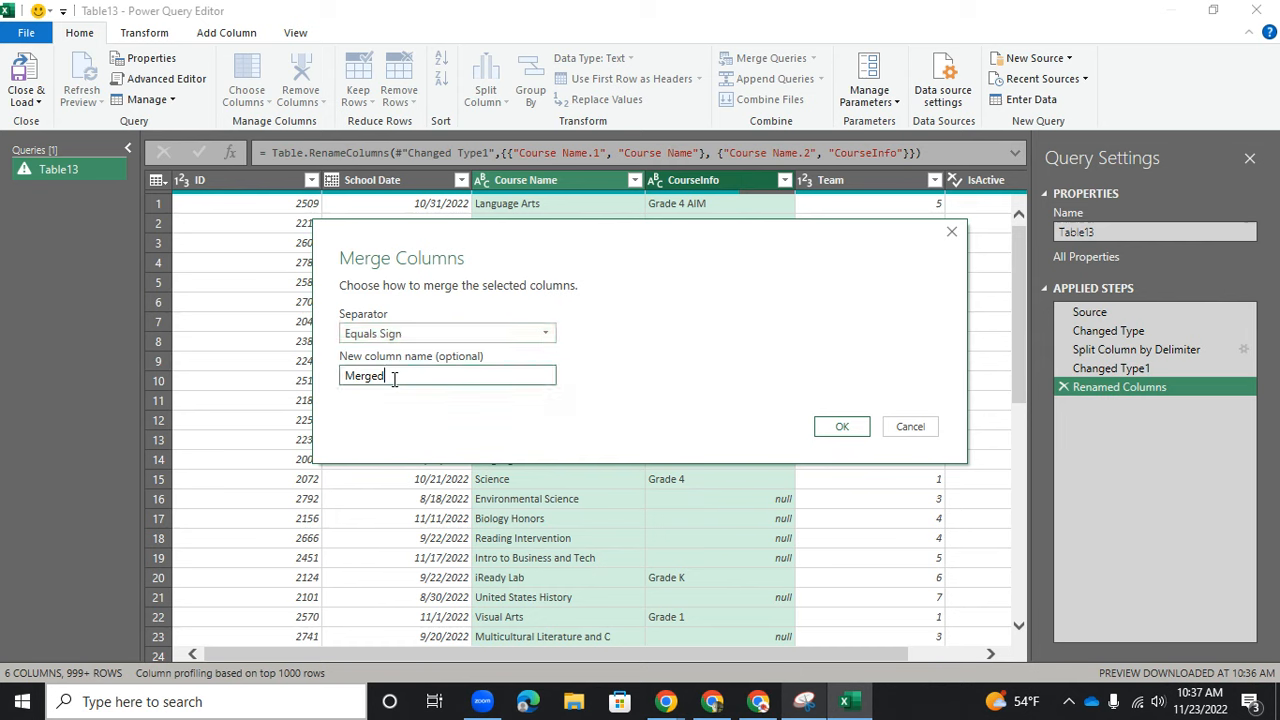
{"action": "double_click", "coordinate": [394, 379]}
{"action": "type", "text": "Cou"}
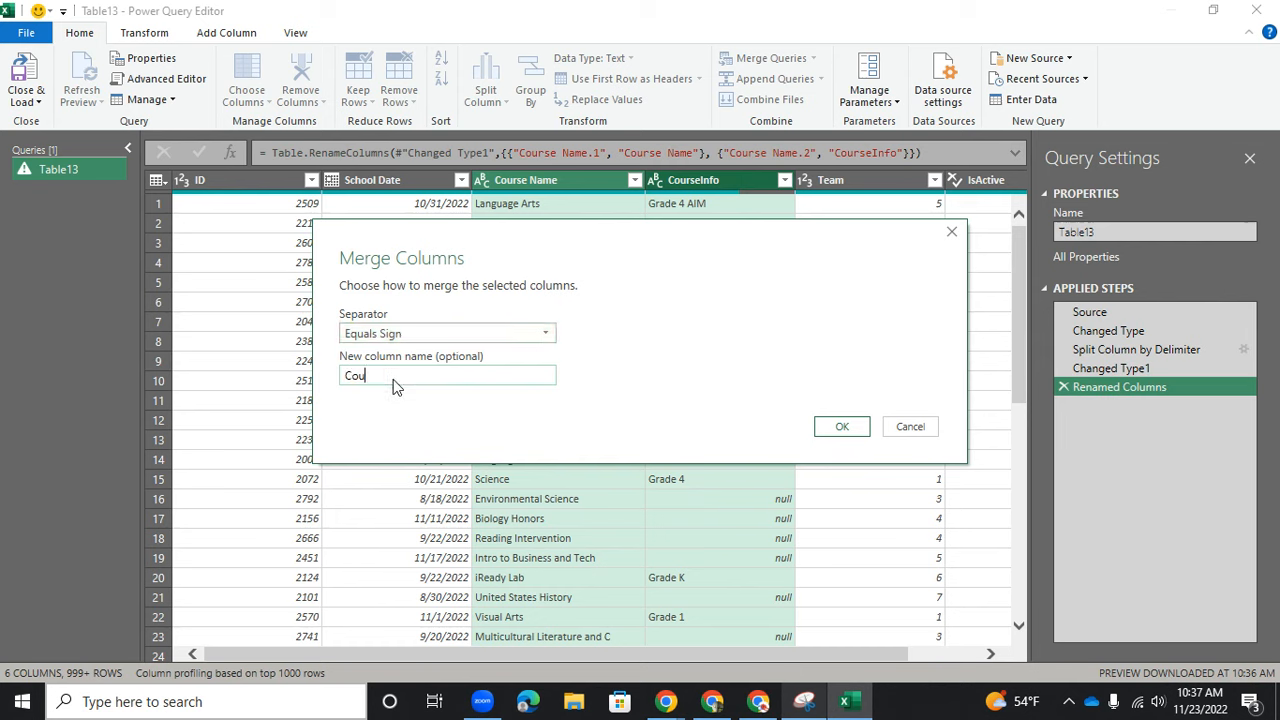
{"action": "type", "text": "rseName2"}
{"action": "left_click", "coordinate": [852, 432]}
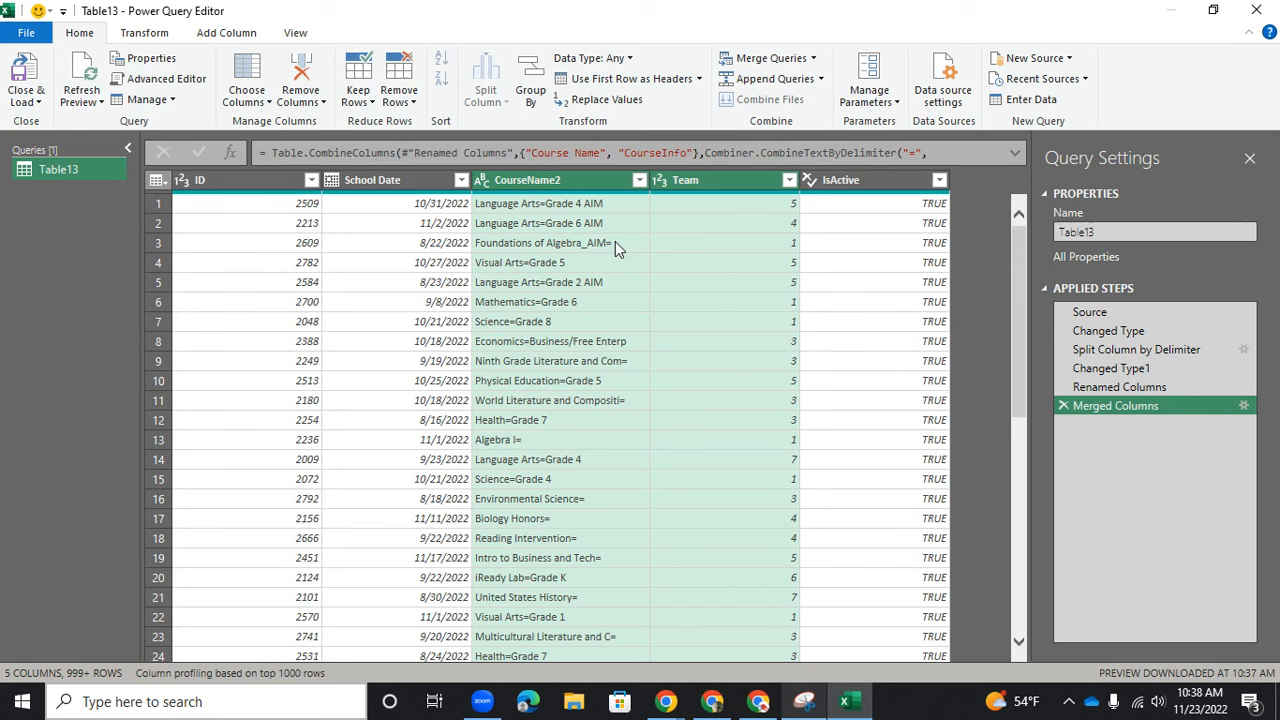
{"action": "left_click", "coordinate": [588, 181]}
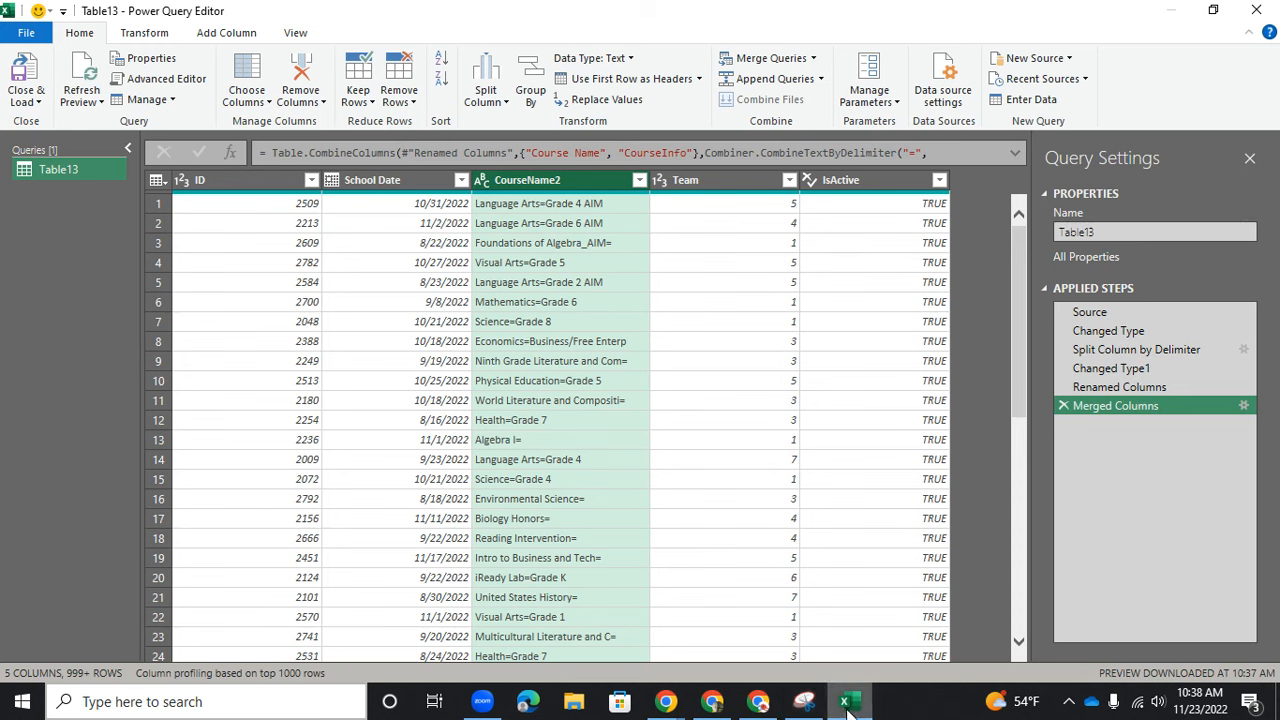
Check the task list in Snipping Tool and duplicate the School Date column.
{"action": "left_click", "coordinate": [804, 702]}
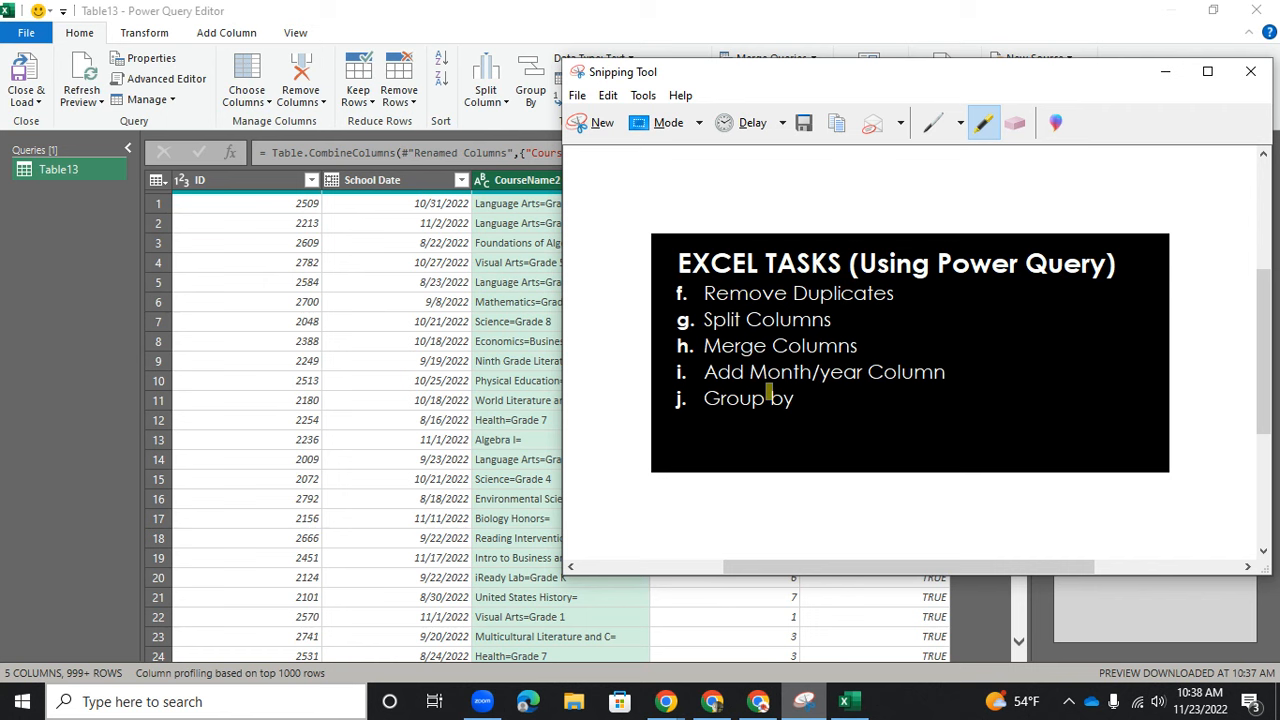
{"action": "left_click", "coordinate": [6, 436]}
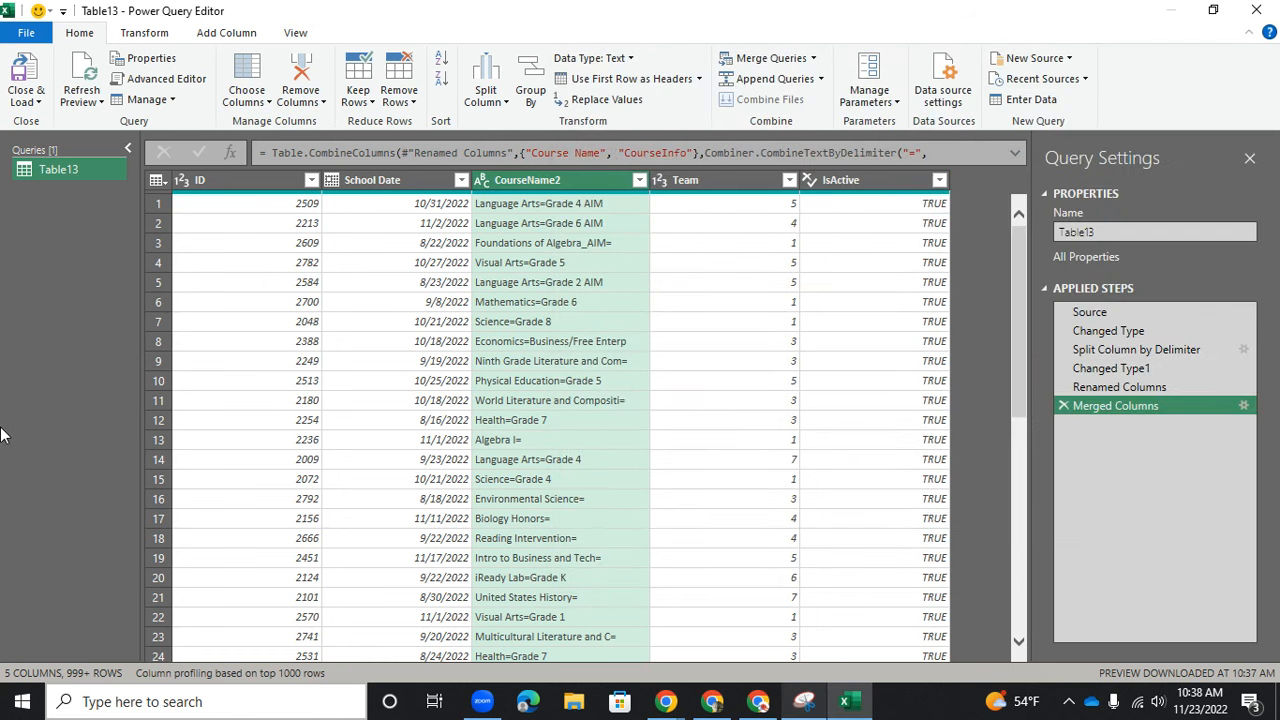
{"action": "left_click", "coordinate": [388, 180]}
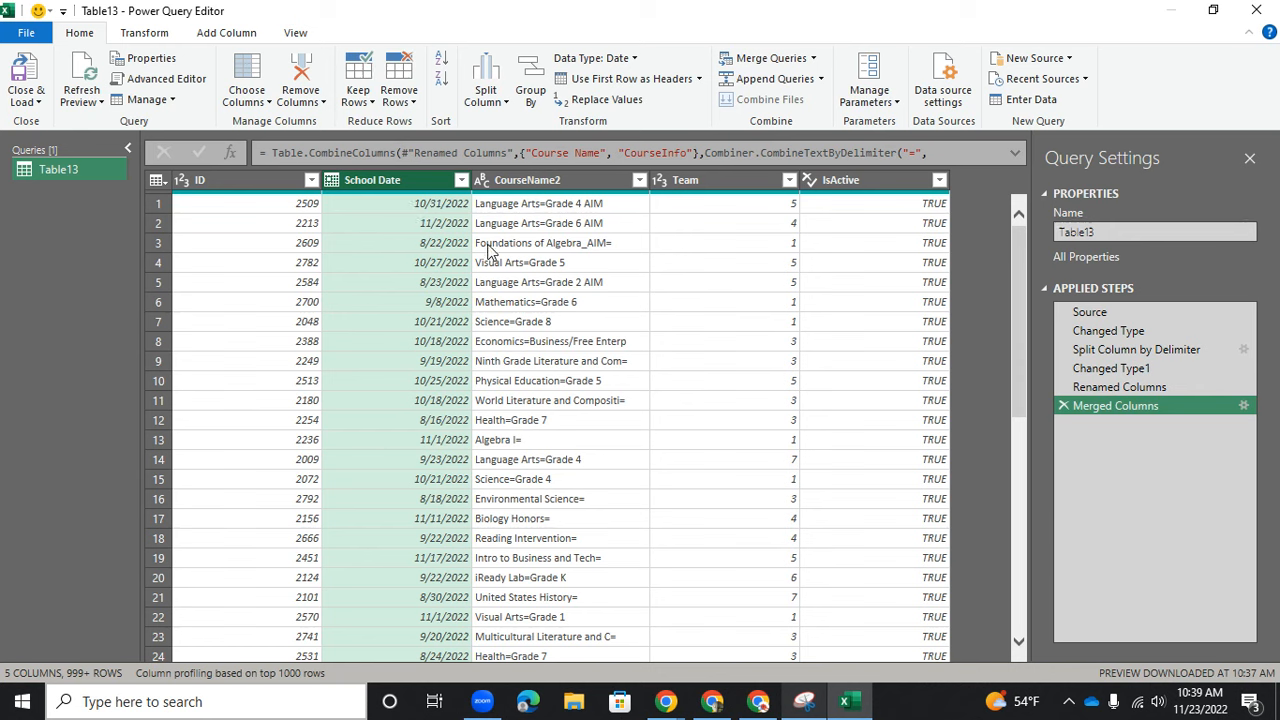
{"action": "right_click", "coordinate": [410, 180]}
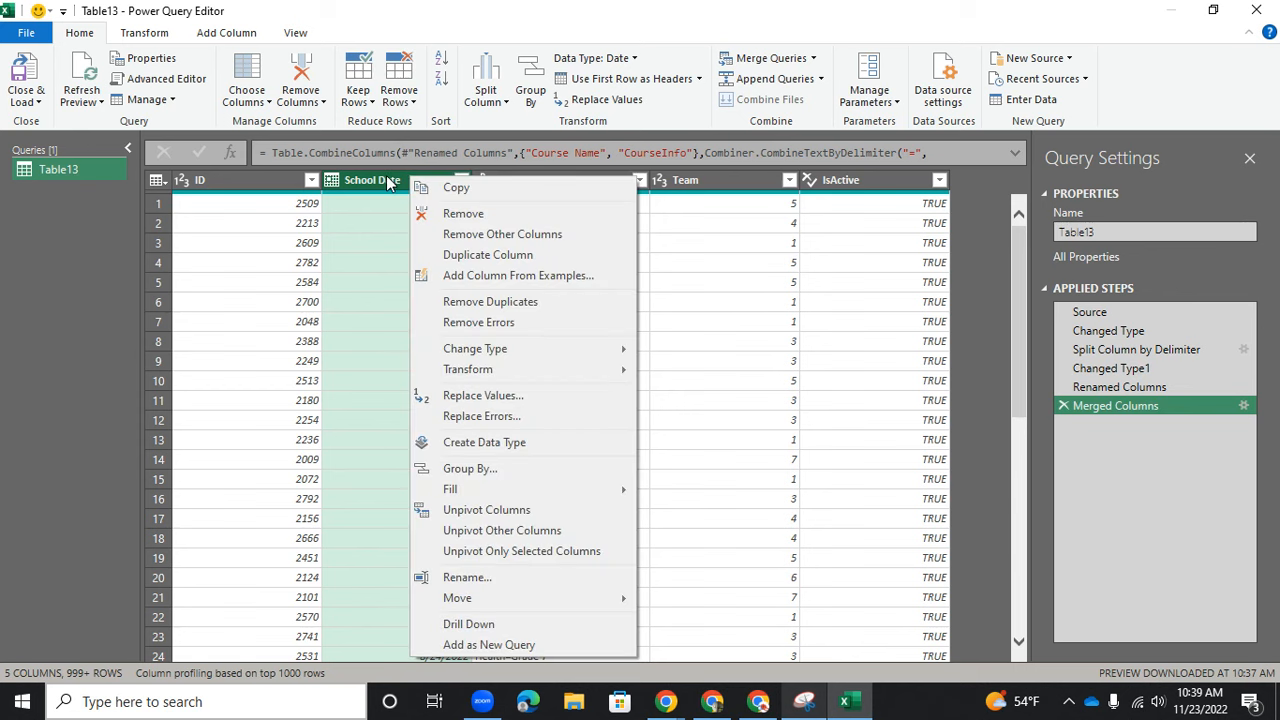
{"action": "left_click", "coordinate": [392, 182]}
{"action": "right_click", "coordinate": [392, 182]}
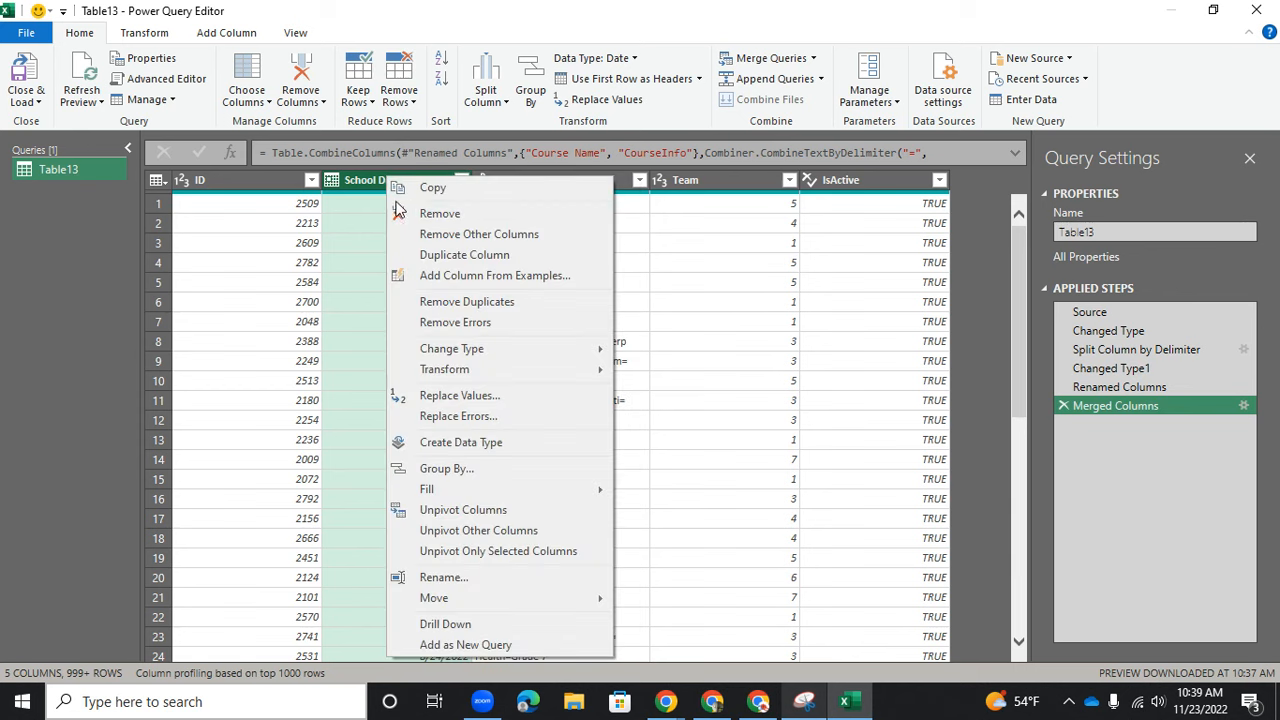
{"action": "left_click", "coordinate": [458, 255]}
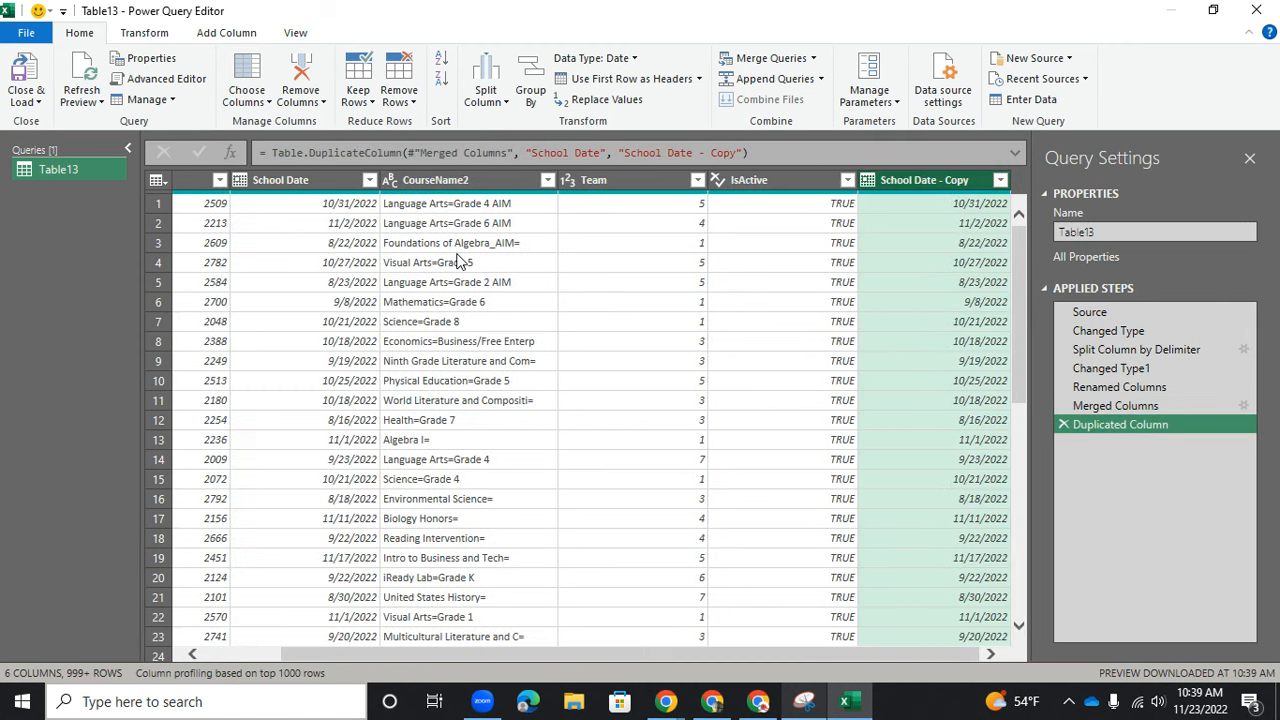
Rename the duplicated School Date column as Month.
{"action": "double_click", "coordinate": [966, 180]}
{"action": "left_click", "coordinate": [968, 180]}
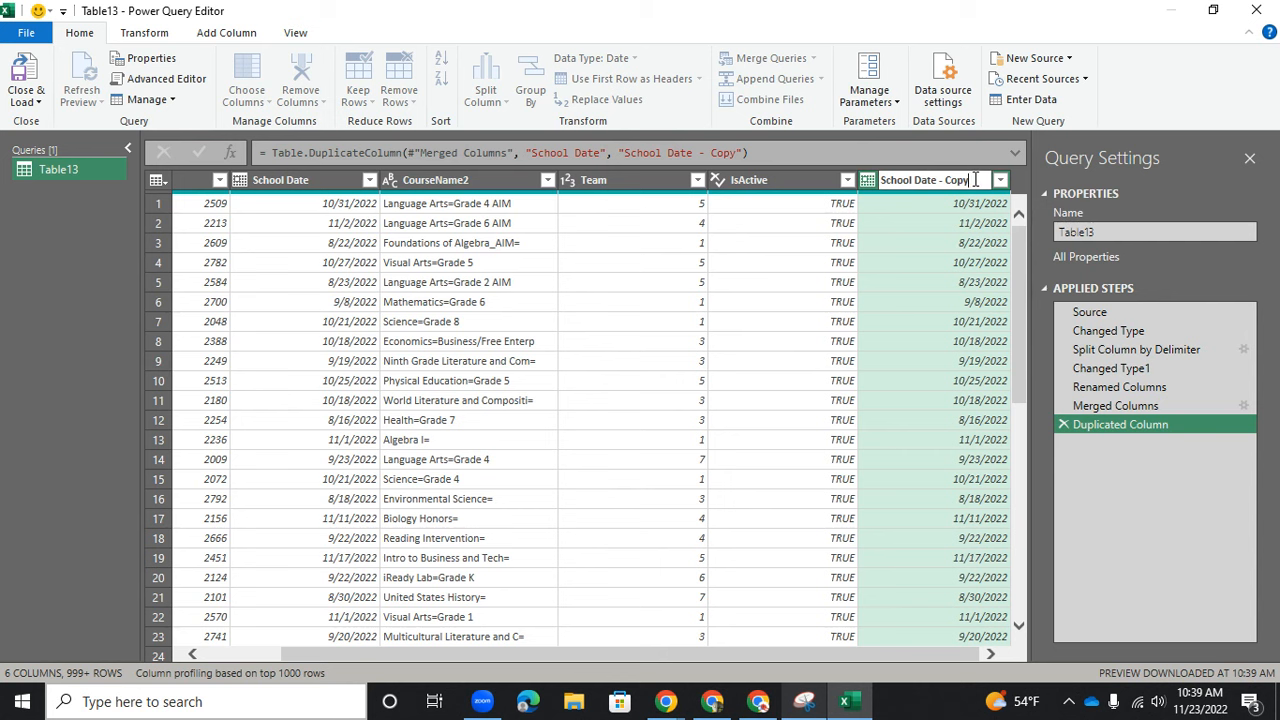
{"action": "left_click_drag", "start_coordinate": [976, 180], "coordinate": [839, 169]}
{"action": "type", "text": "Month"}
{"action": "key", "text": "Return"}
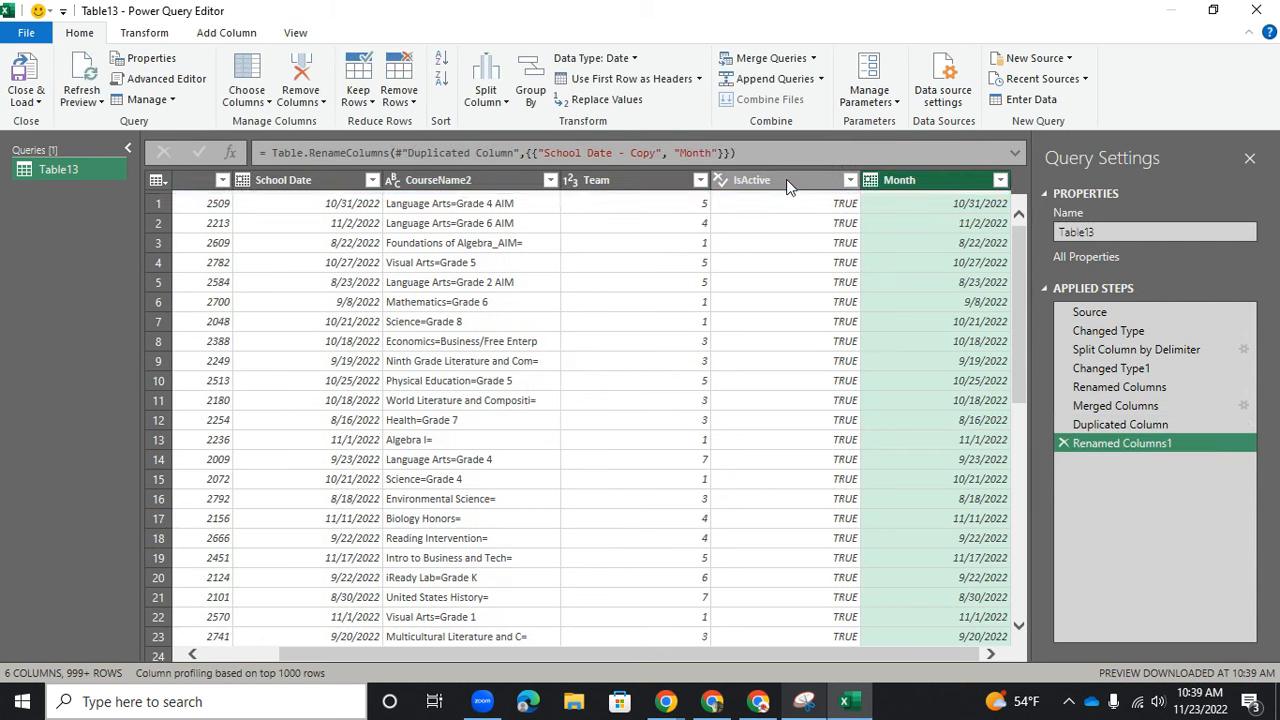
{"action": "left_click", "coordinate": [999, 180]}
{"action": "left_click", "coordinate": [934, 180]}
{"action": "double_click", "coordinate": [934, 180]}
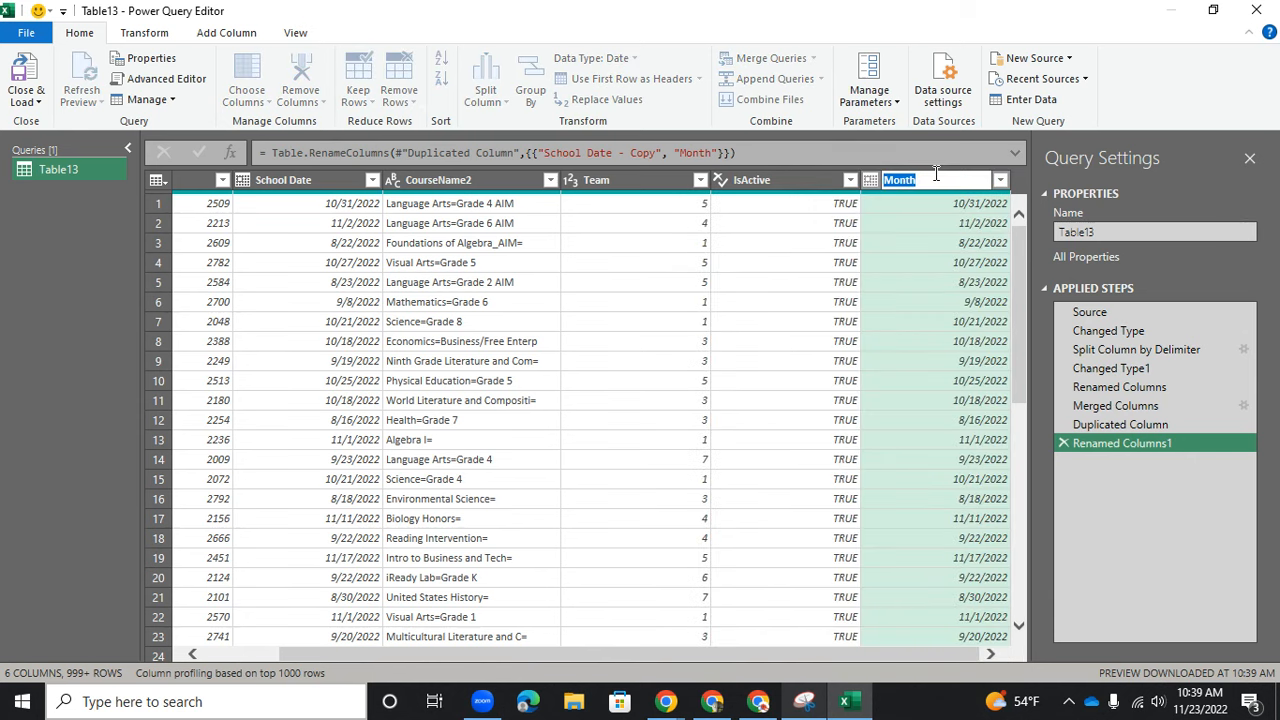
{"action": "left_click", "coordinate": [912, 190]}
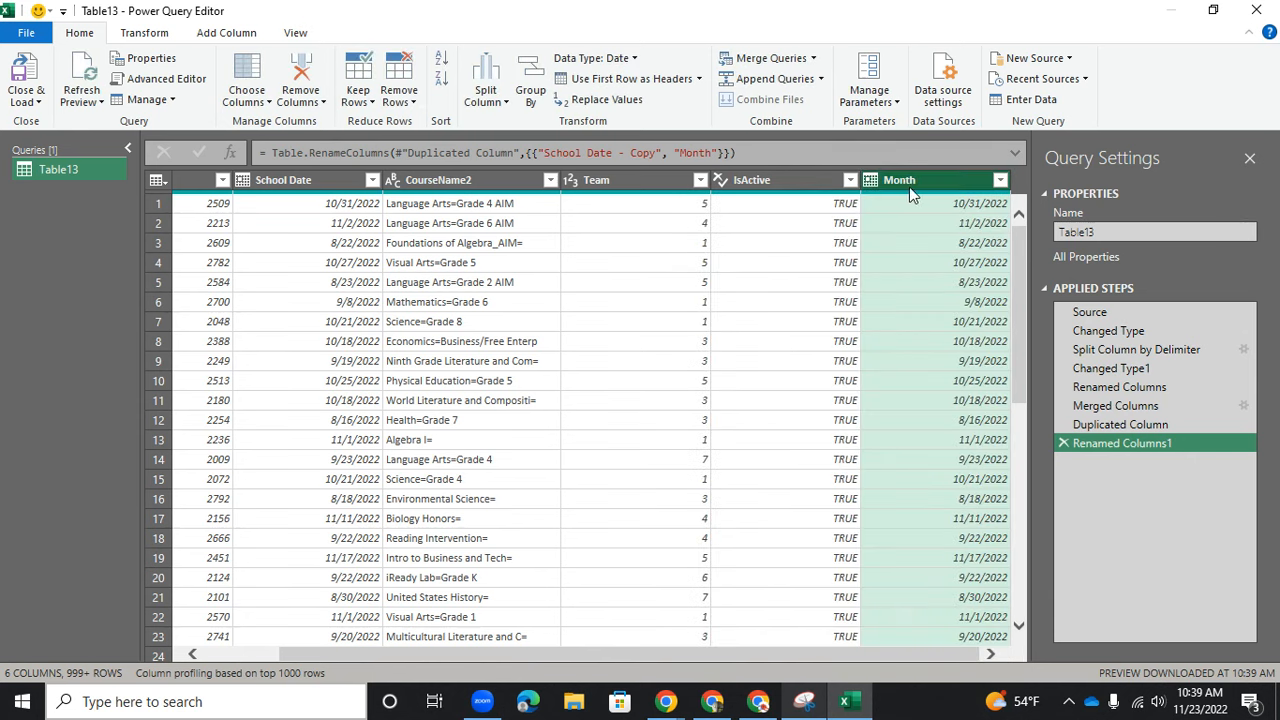
Transform the Month column's dates to the name of the month and move the column directly after School Date.
{"action": "right_click", "coordinate": [912, 178]}
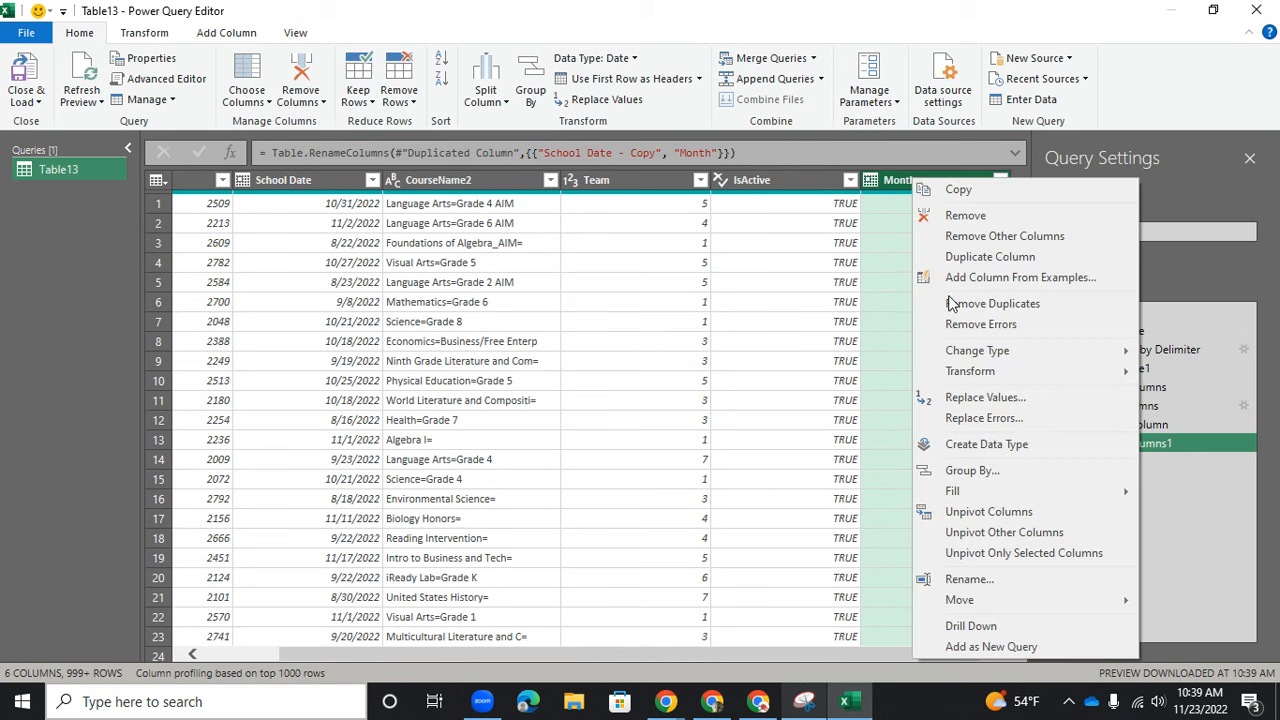
{"action": "mouse_move", "coordinate": [966, 371]}
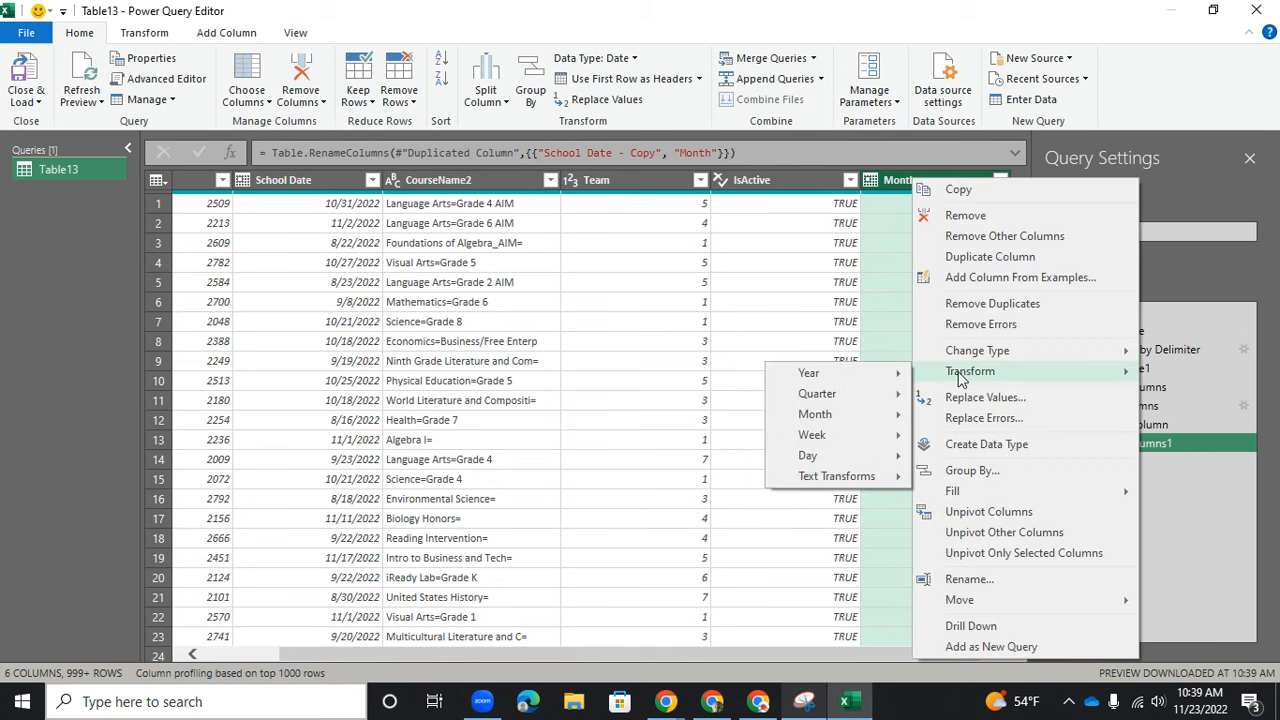
{"action": "mouse_move", "coordinate": [876, 385]}
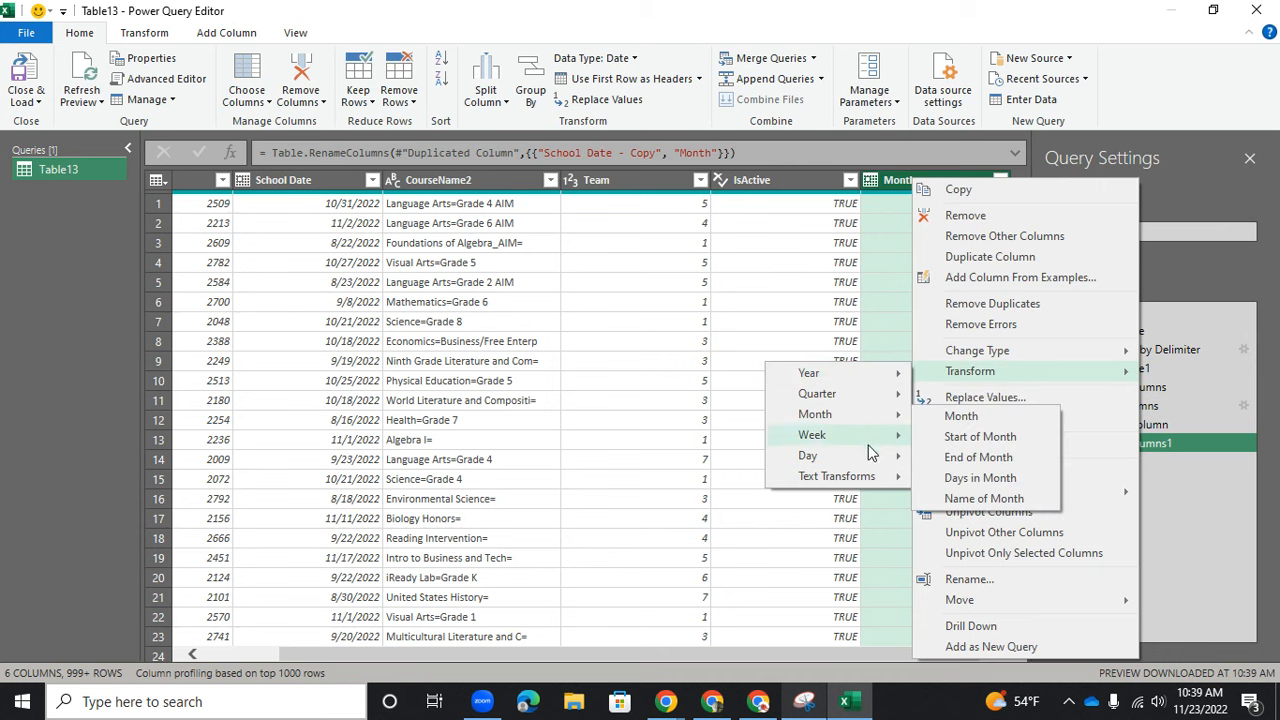
{"action": "mouse_move", "coordinate": [855, 466]}
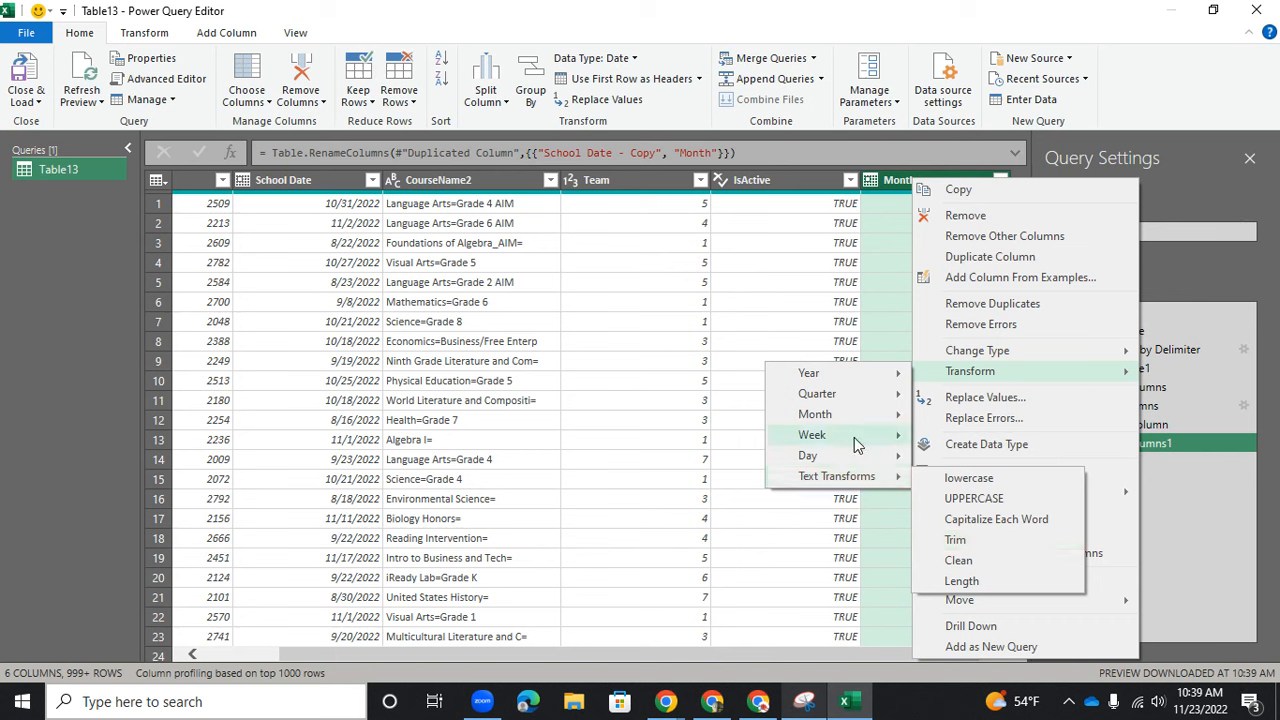
{"action": "mouse_move", "coordinate": [830, 403]}
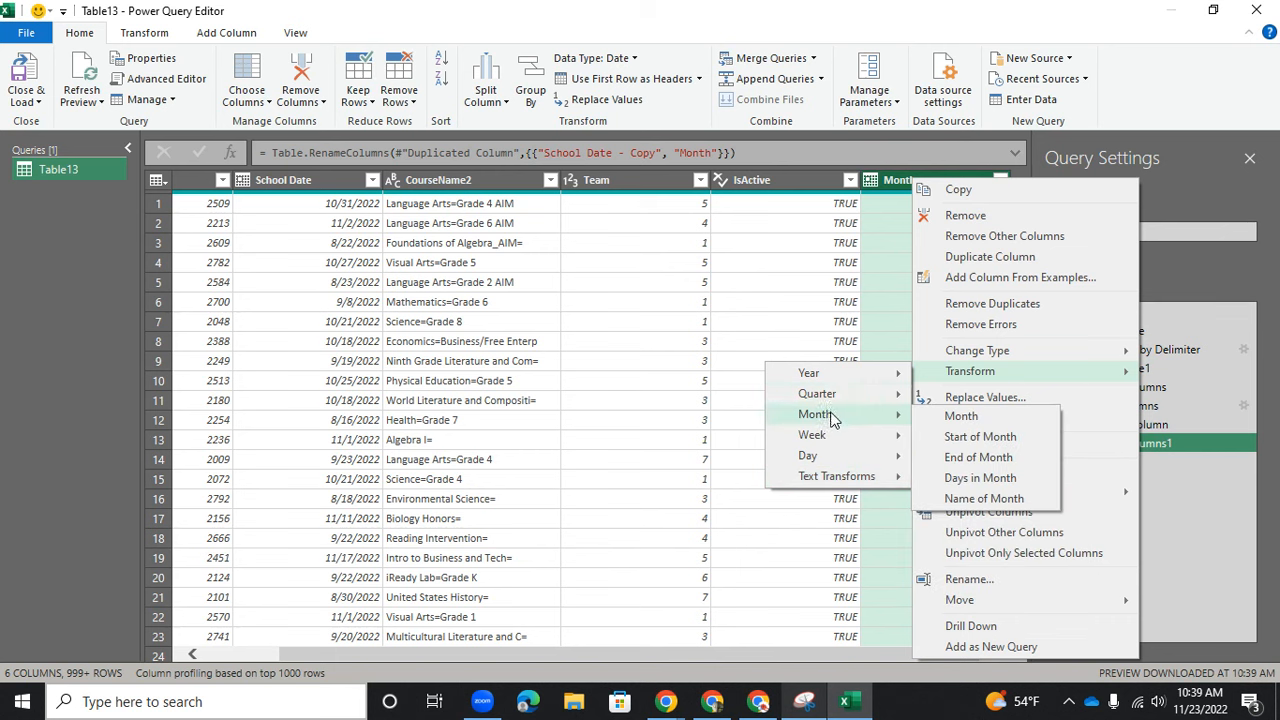
{"action": "left_click", "coordinate": [995, 507]}
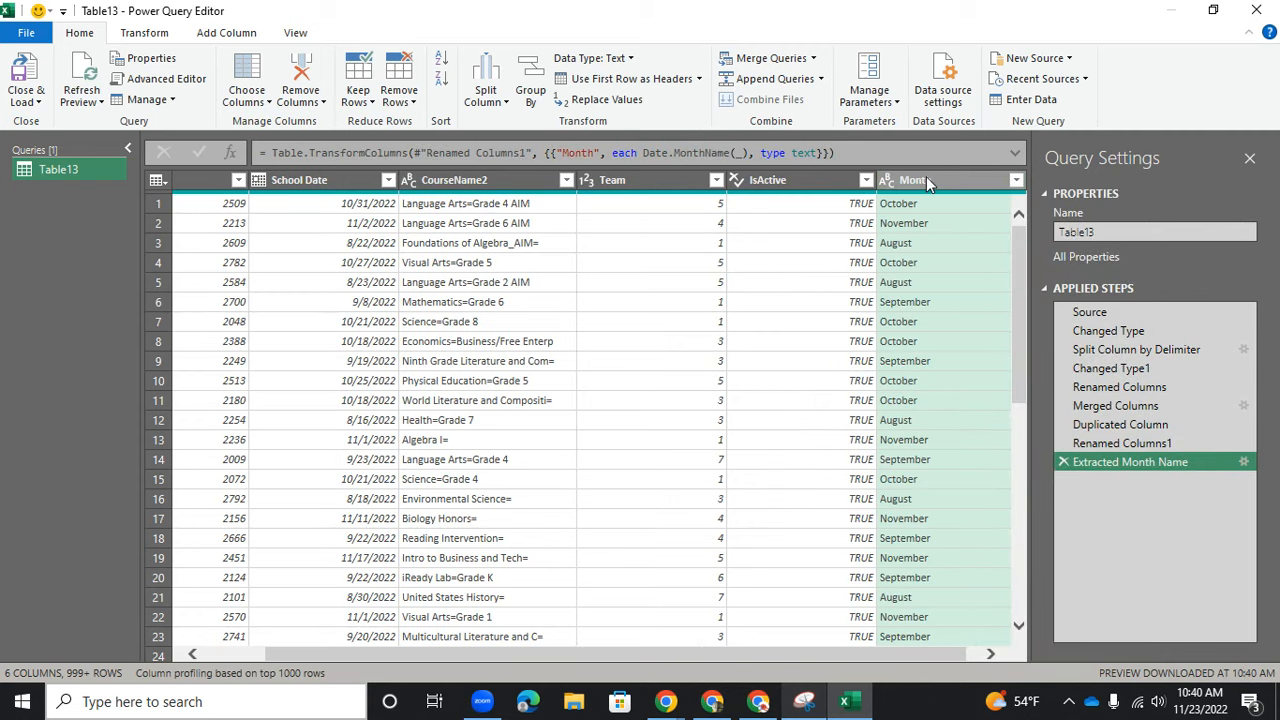
{"action": "left_click_drag", "start_coordinate": [926, 176], "coordinate": [459, 177]}
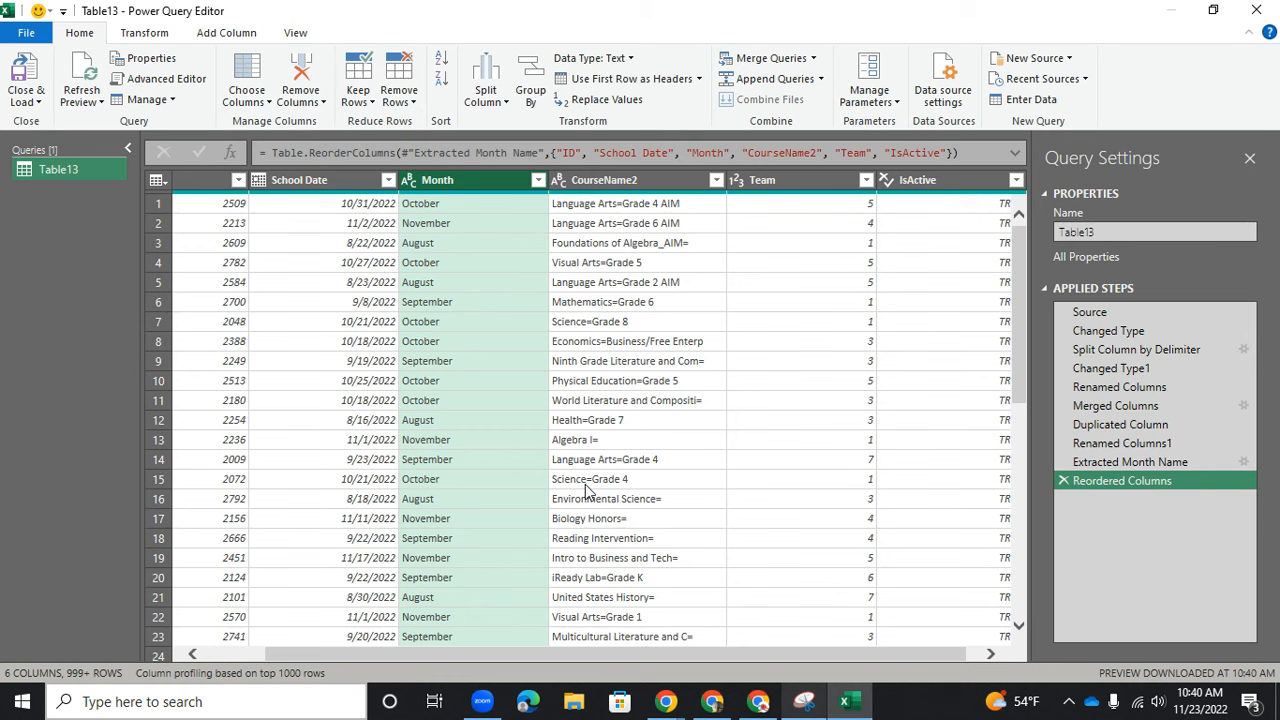
Check the task list in Snipping Tool and group the table by Team with a Count column using Count Rows.
{"action": "left_click", "coordinate": [804, 701]}
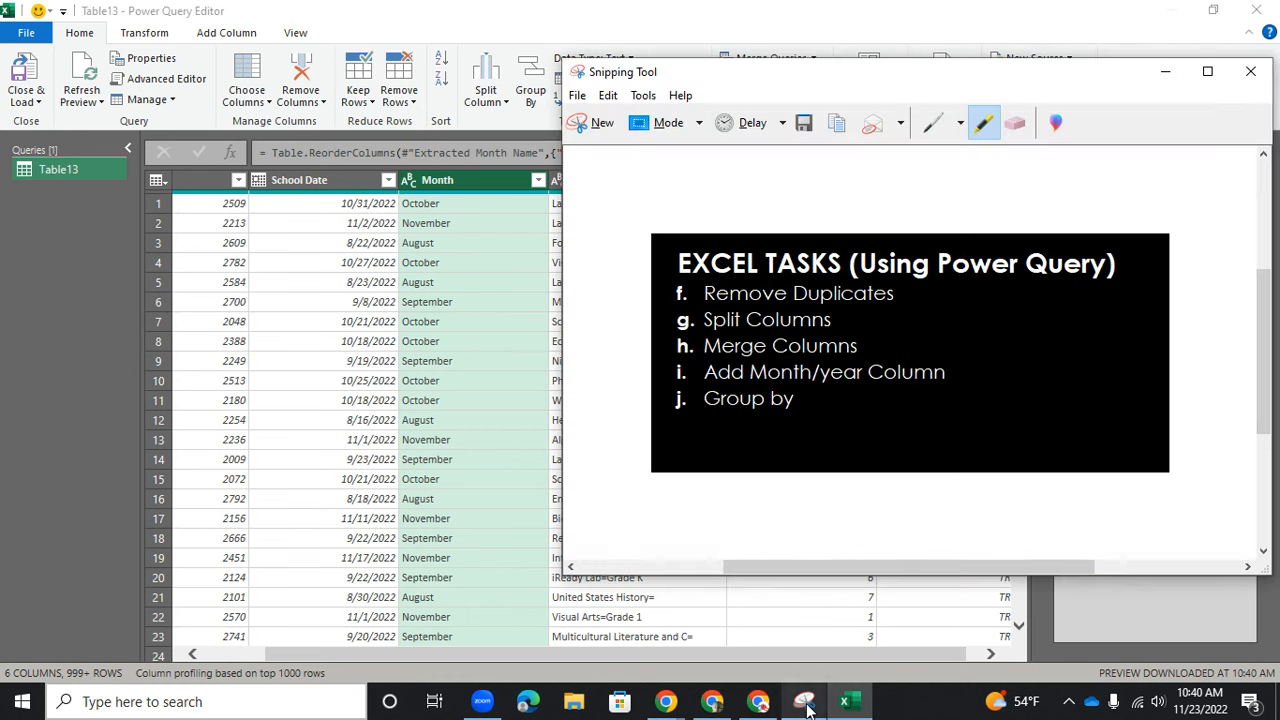
{"action": "left_click", "coordinate": [6, 366]}
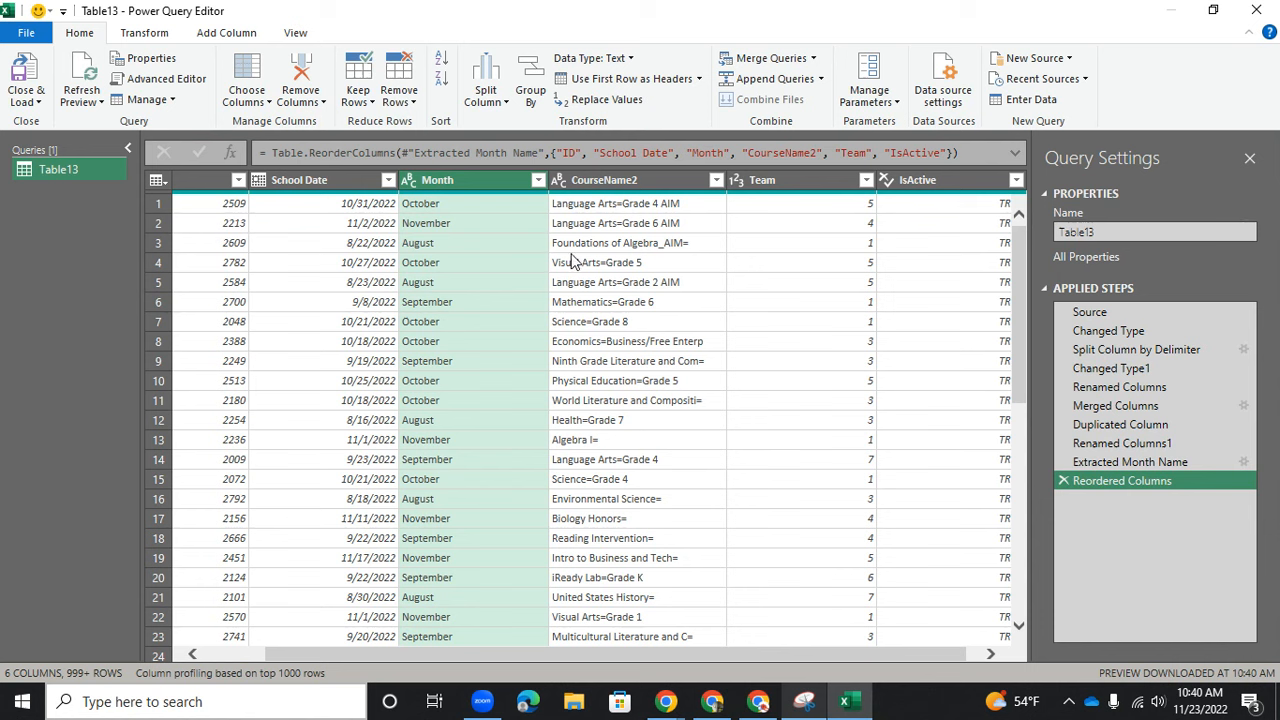
{"action": "left_click", "coordinate": [790, 183]}
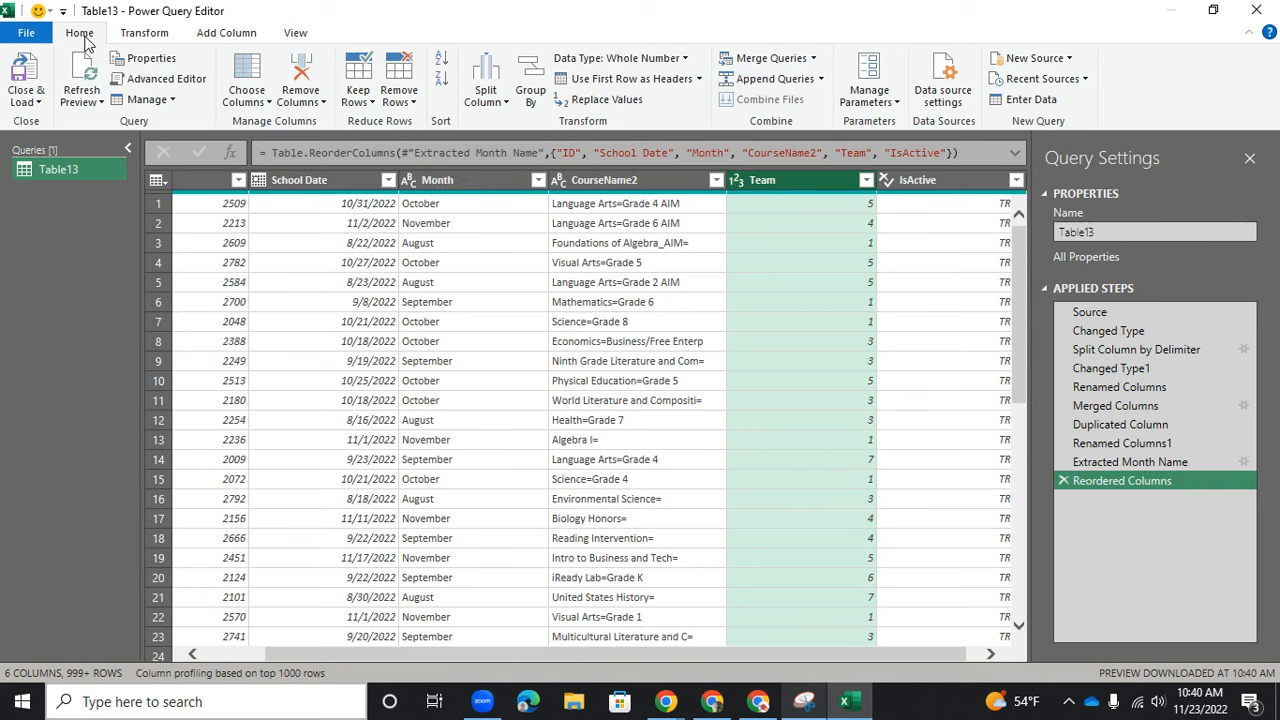
{"action": "left_click", "coordinate": [527, 92]}
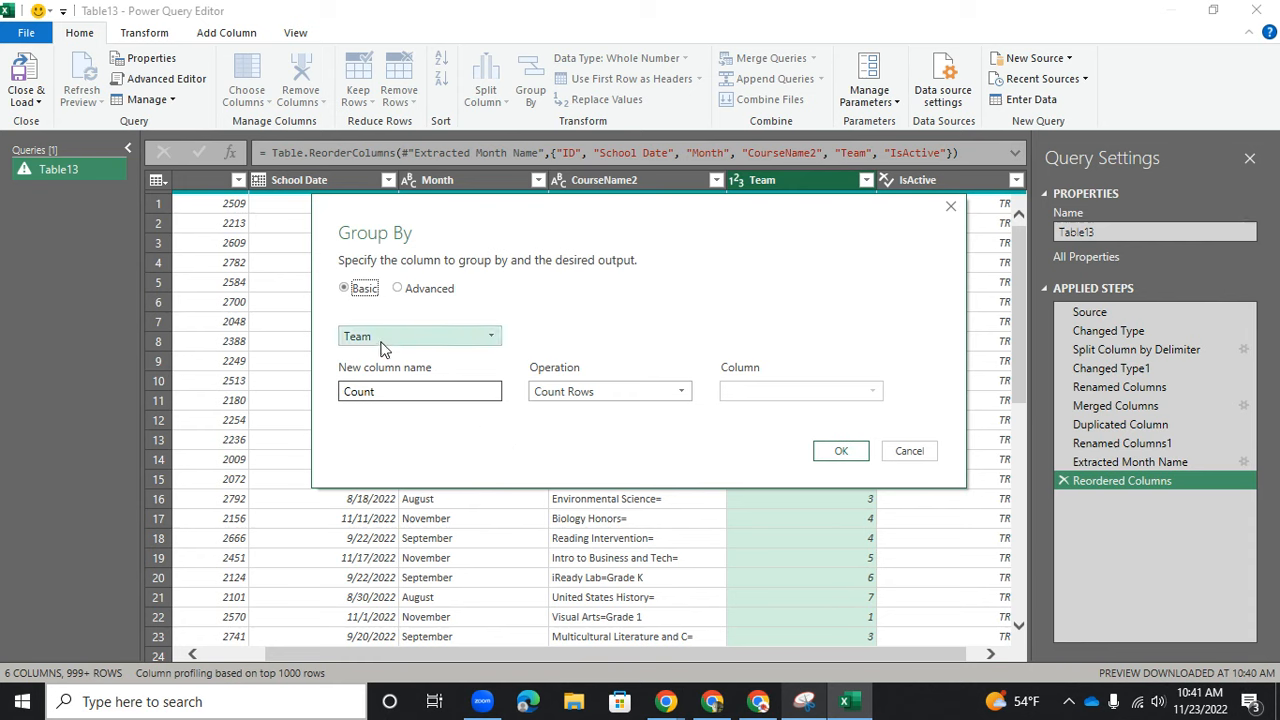
{"action": "left_click", "coordinate": [419, 391]}
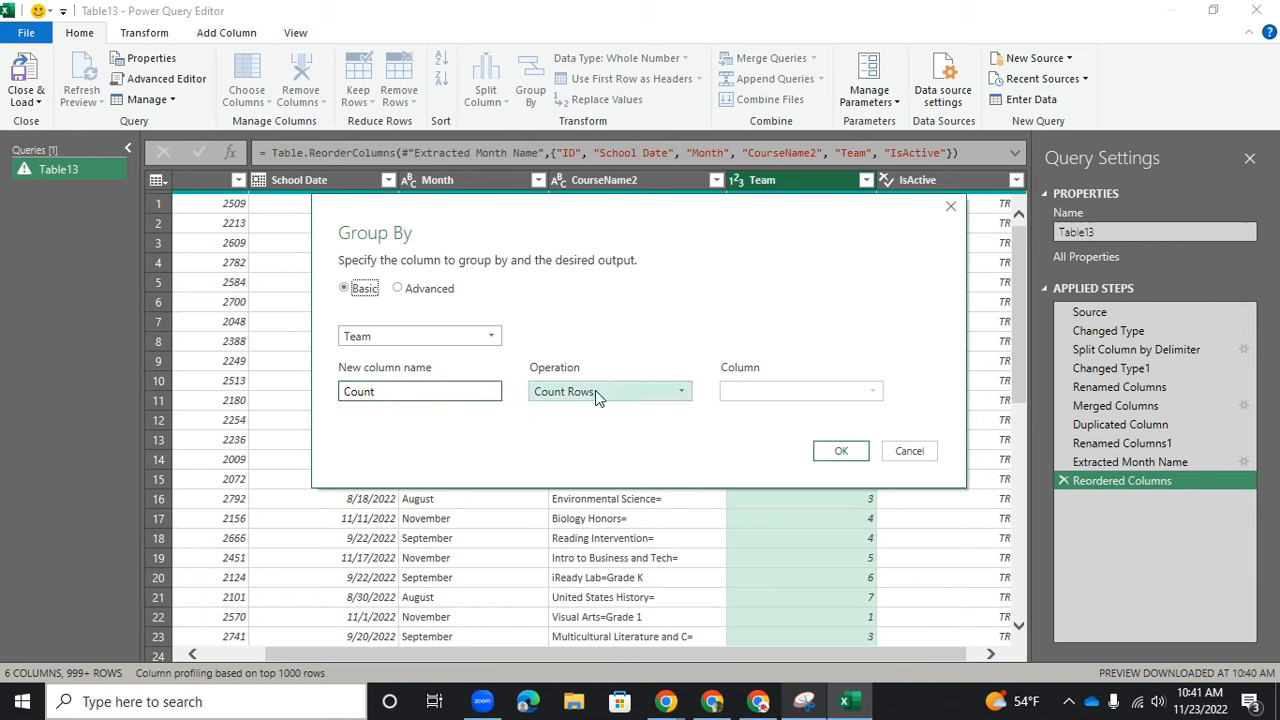
{"action": "left_click", "coordinate": [591, 396]}
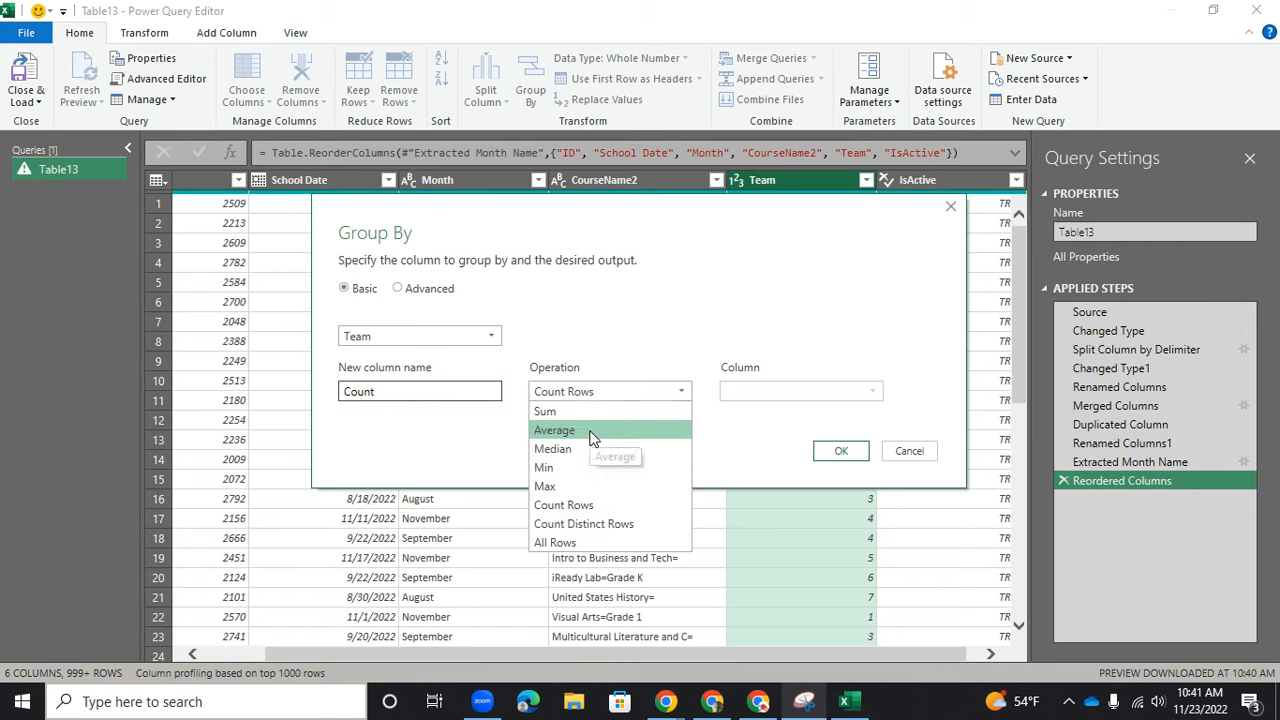
{"action": "left_click", "coordinate": [585, 505]}
{"action": "left_click", "coordinate": [842, 450]}
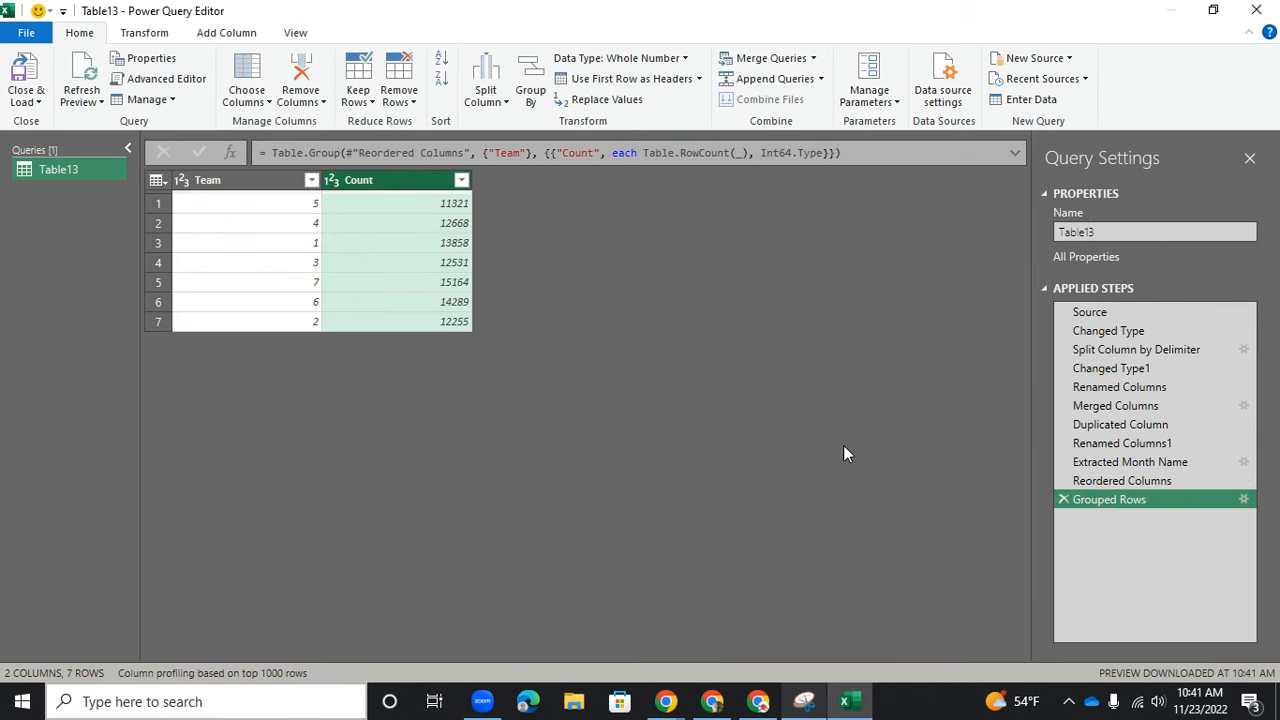
Sort the grouped table by Team in ascending order.
{"action": "left_click", "coordinate": [186, 284]}
{"action": "left_click", "coordinate": [312, 180]}
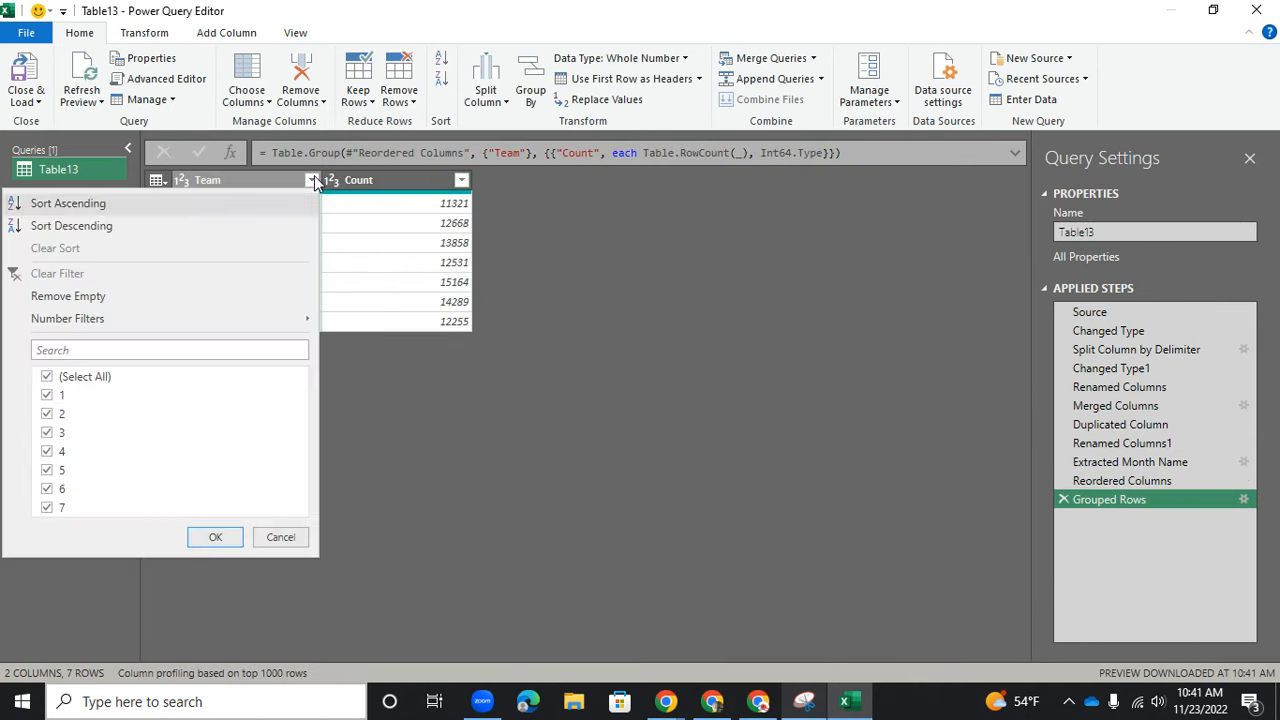
{"action": "left_click", "coordinate": [265, 206]}
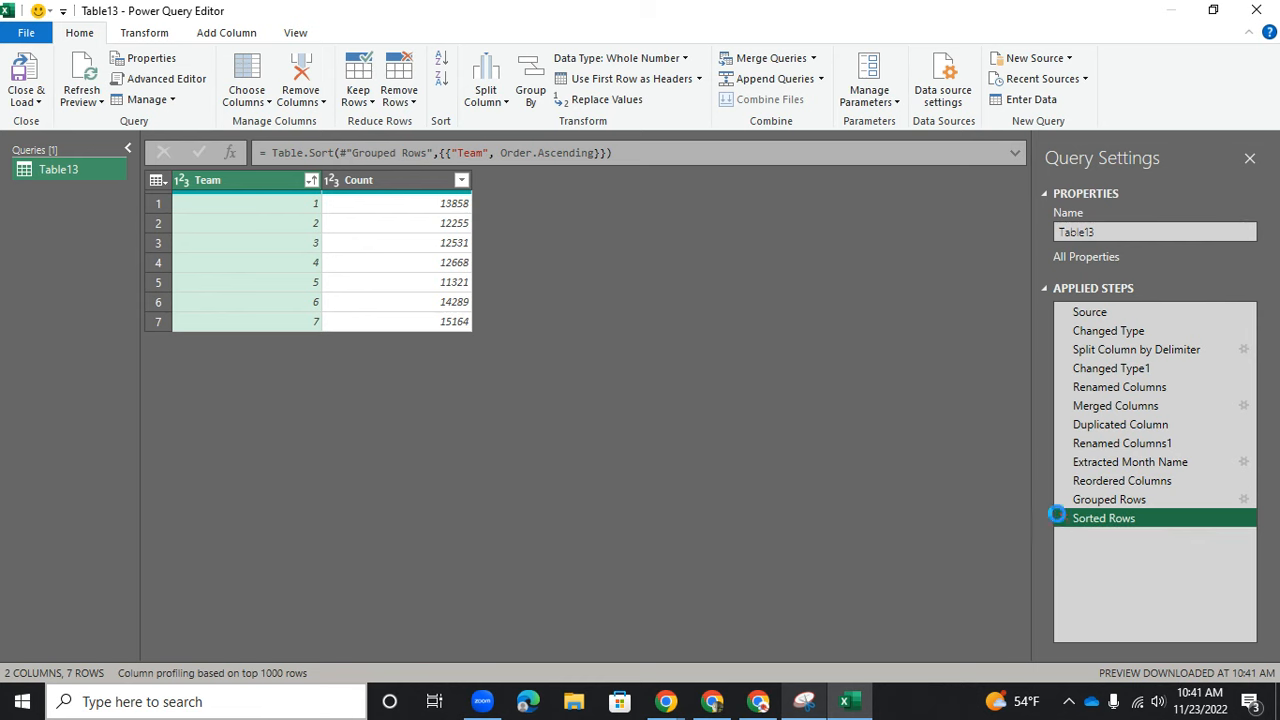
Remove the Sorted Rows and Grouped Rows steps and set up an advanced grouping by Team.
{"action": "left_click", "coordinate": [1062, 517]}
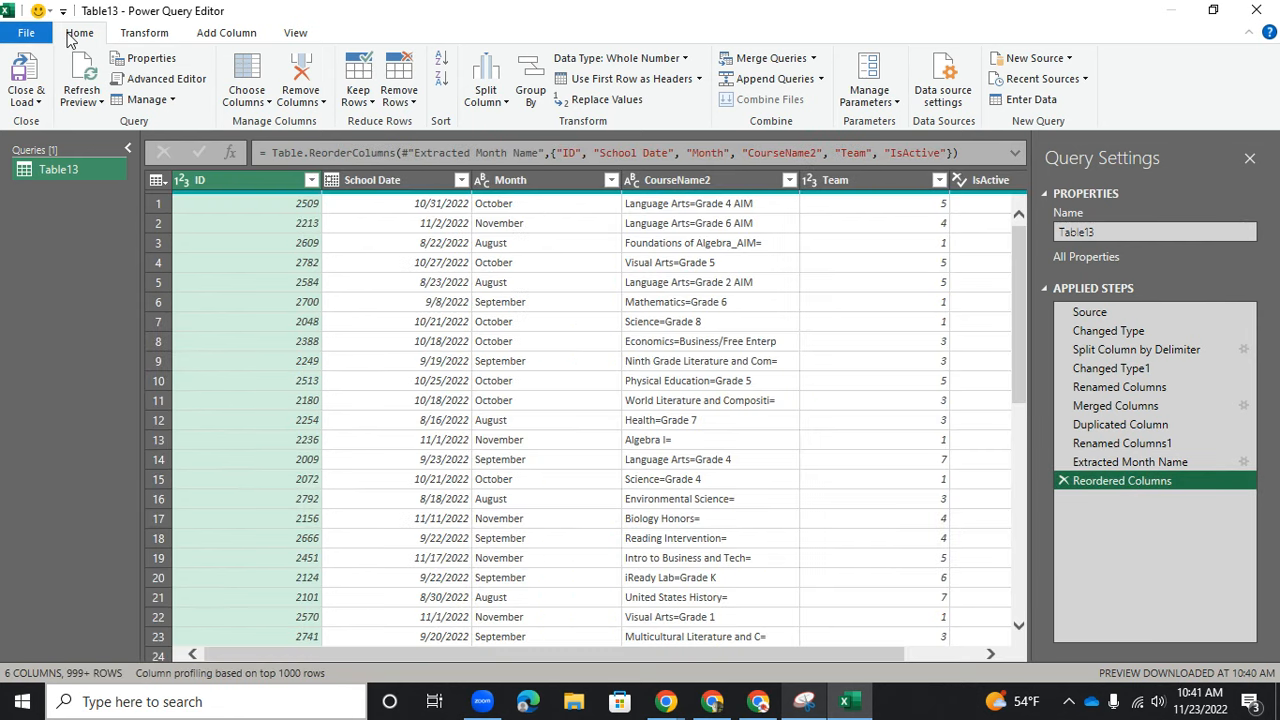
{"action": "left_click", "coordinate": [526, 96]}
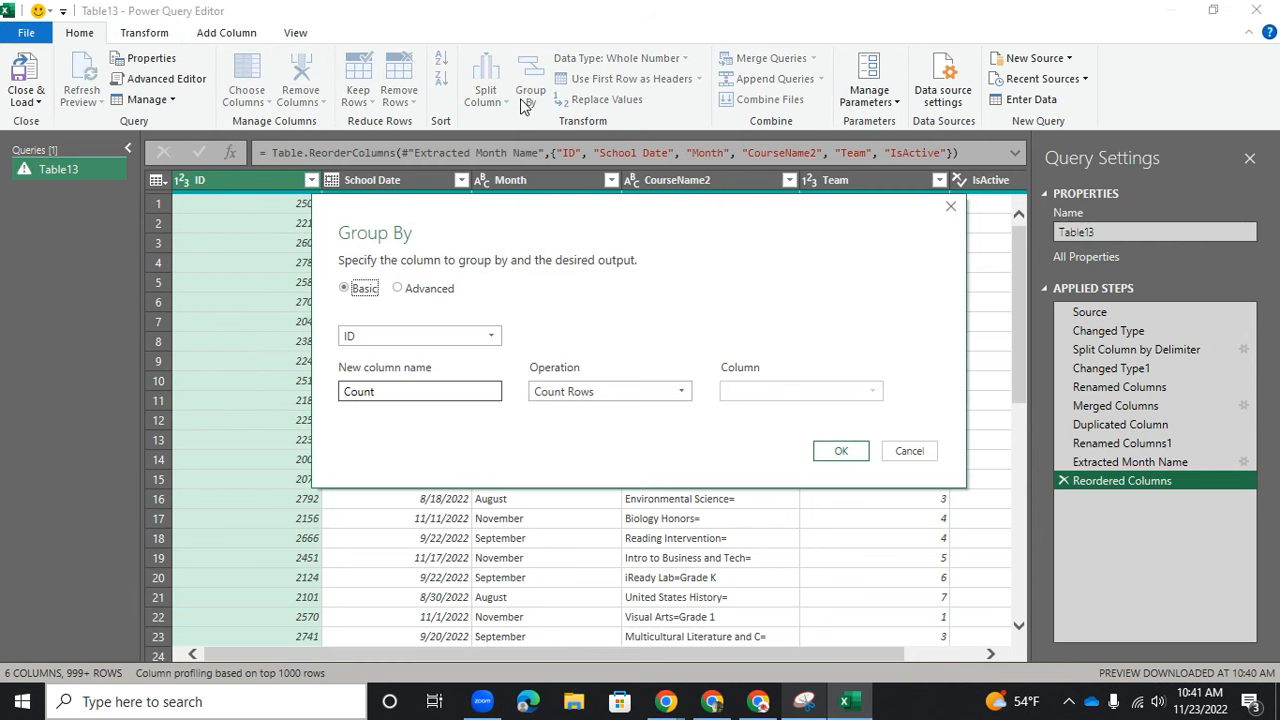
{"action": "left_click", "coordinate": [399, 289]}
{"action": "left_click", "coordinate": [403, 337]}
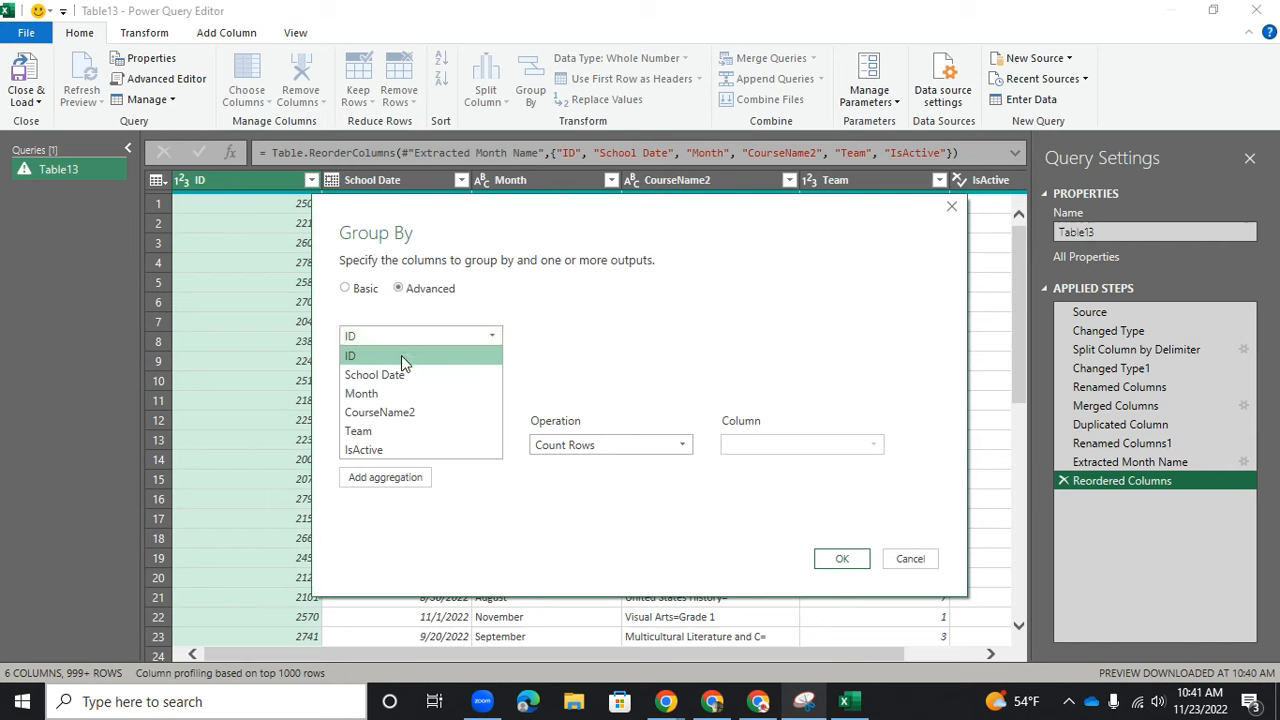
{"action": "left_click", "coordinate": [399, 432]}
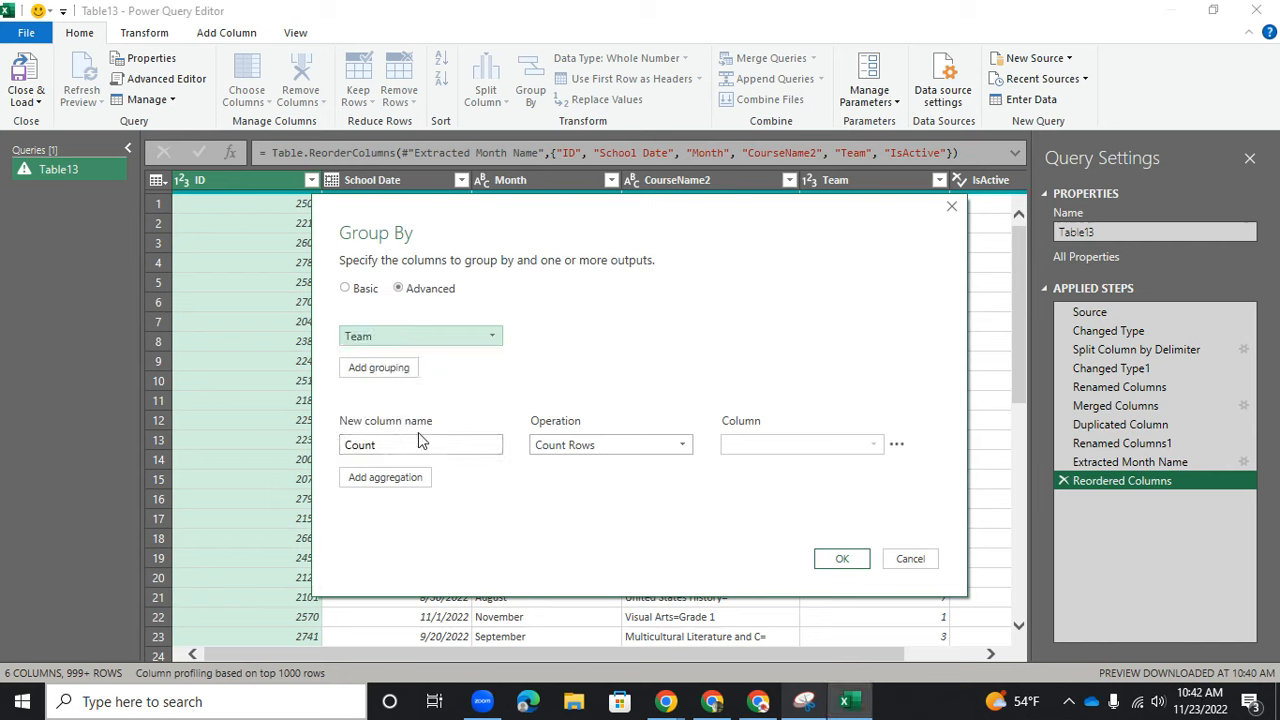
Add an aggregation named EarliestDate that returns the Min of School Date.
{"action": "left_click", "coordinate": [422, 442]}
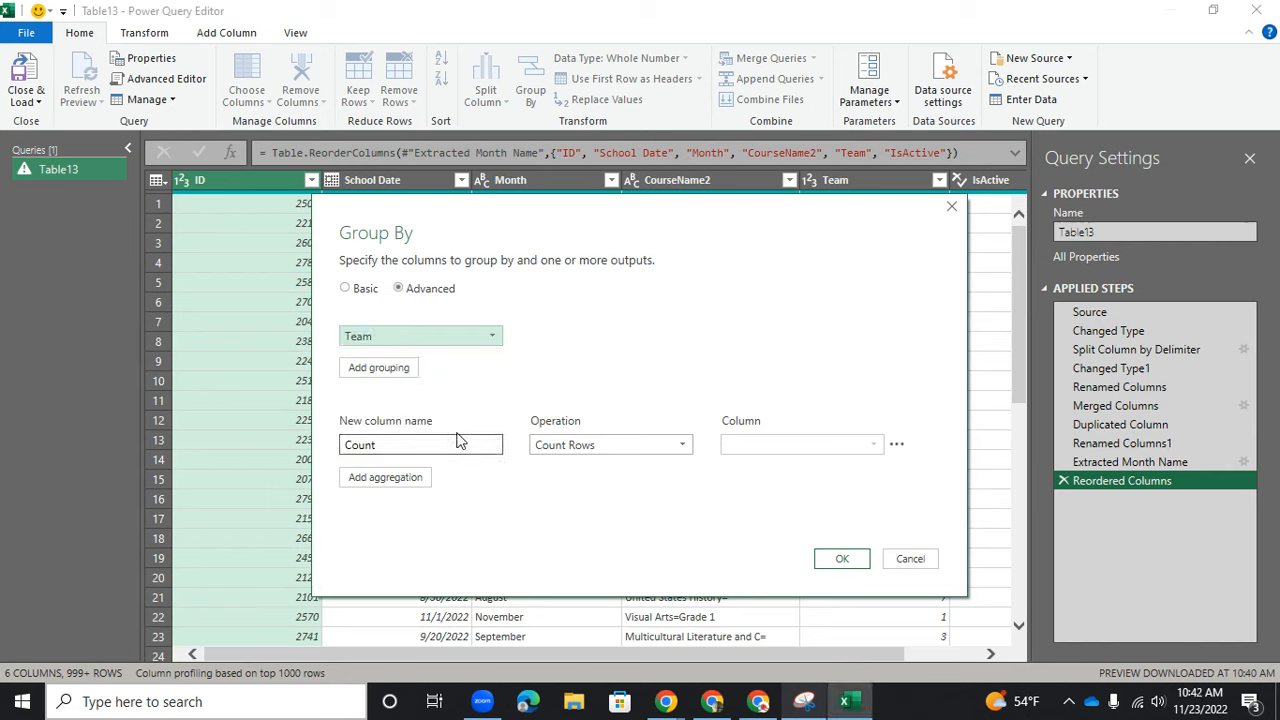
{"action": "left_click", "coordinate": [386, 477]}
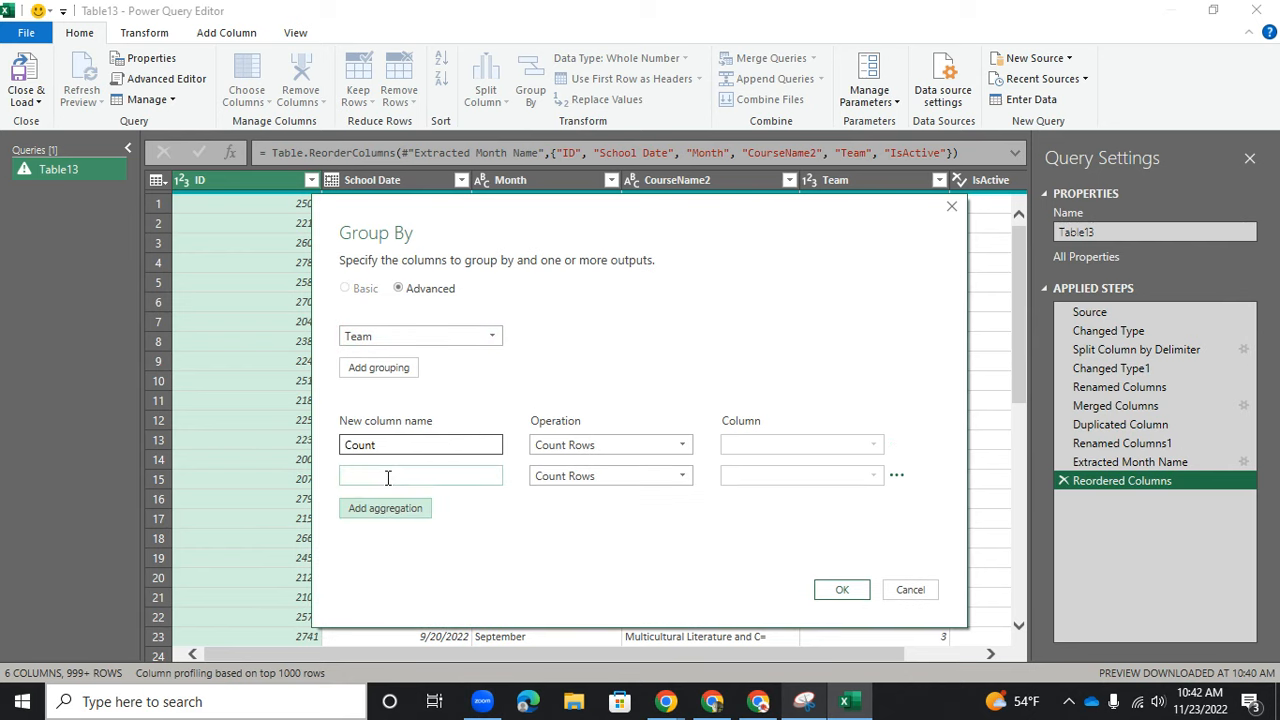
{"action": "type", "text": "EarliestDate"}
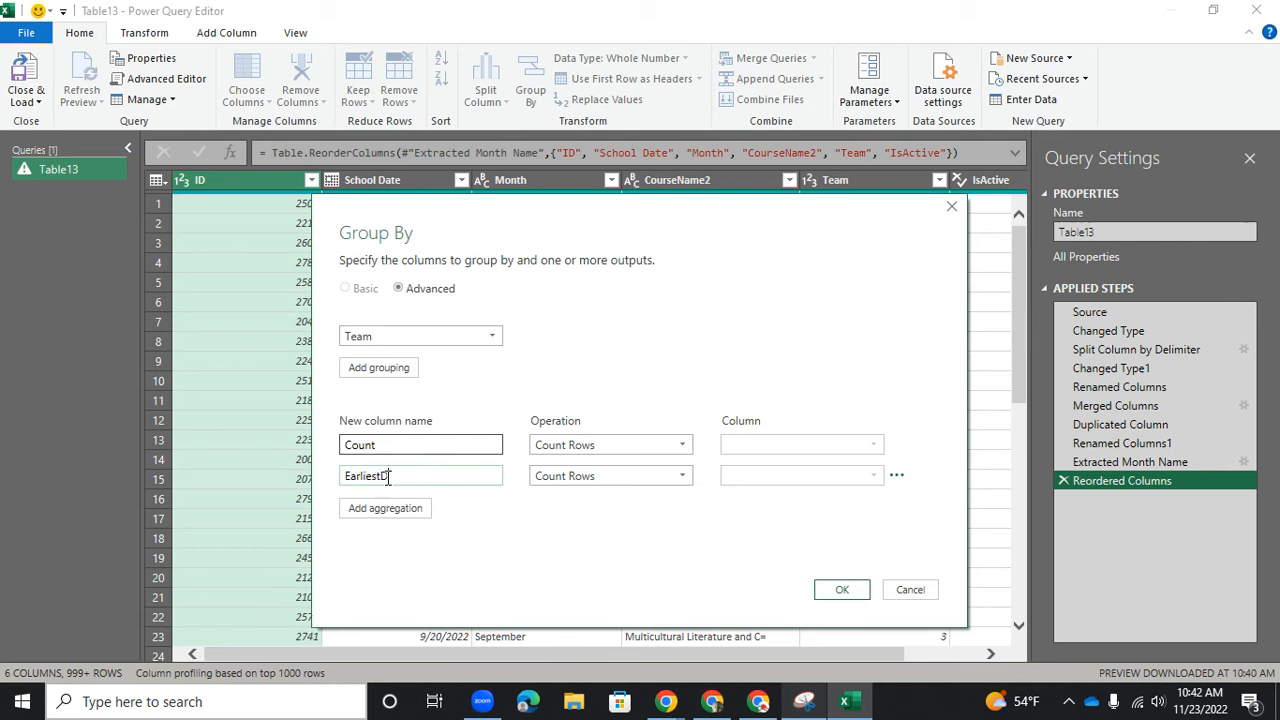
{"action": "left_click", "coordinate": [568, 477]}
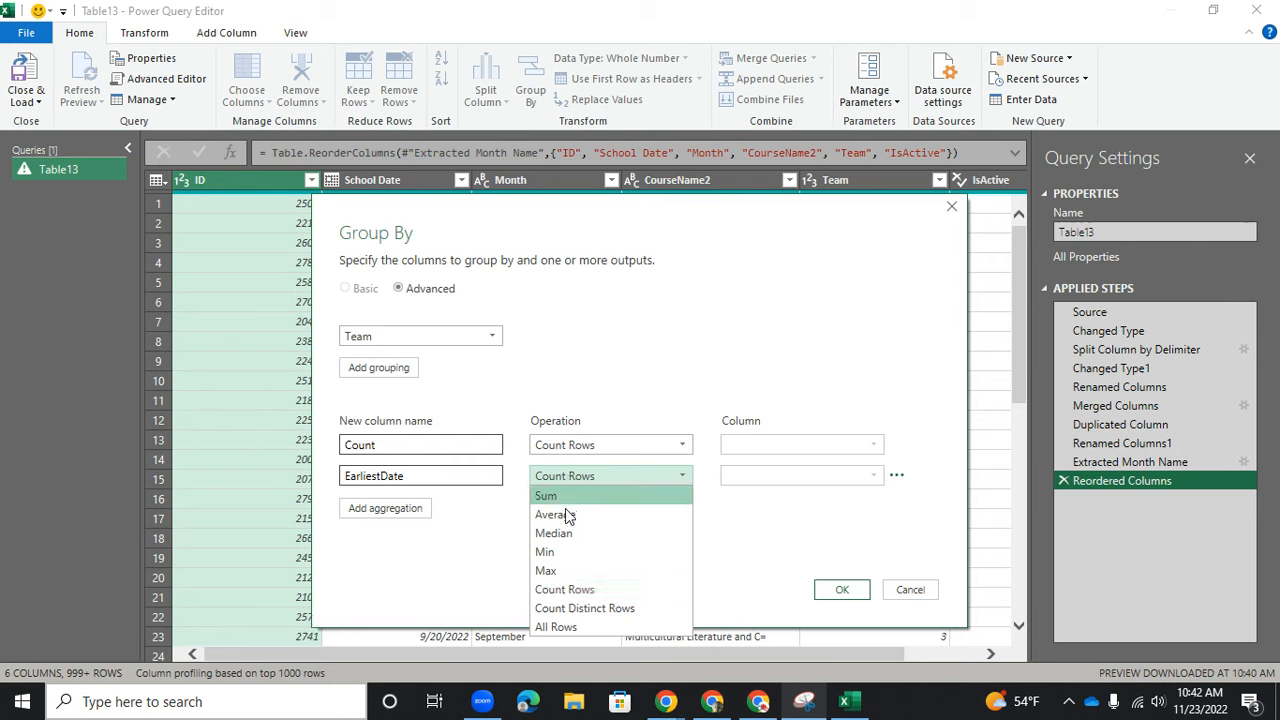
{"action": "left_click", "coordinate": [570, 553]}
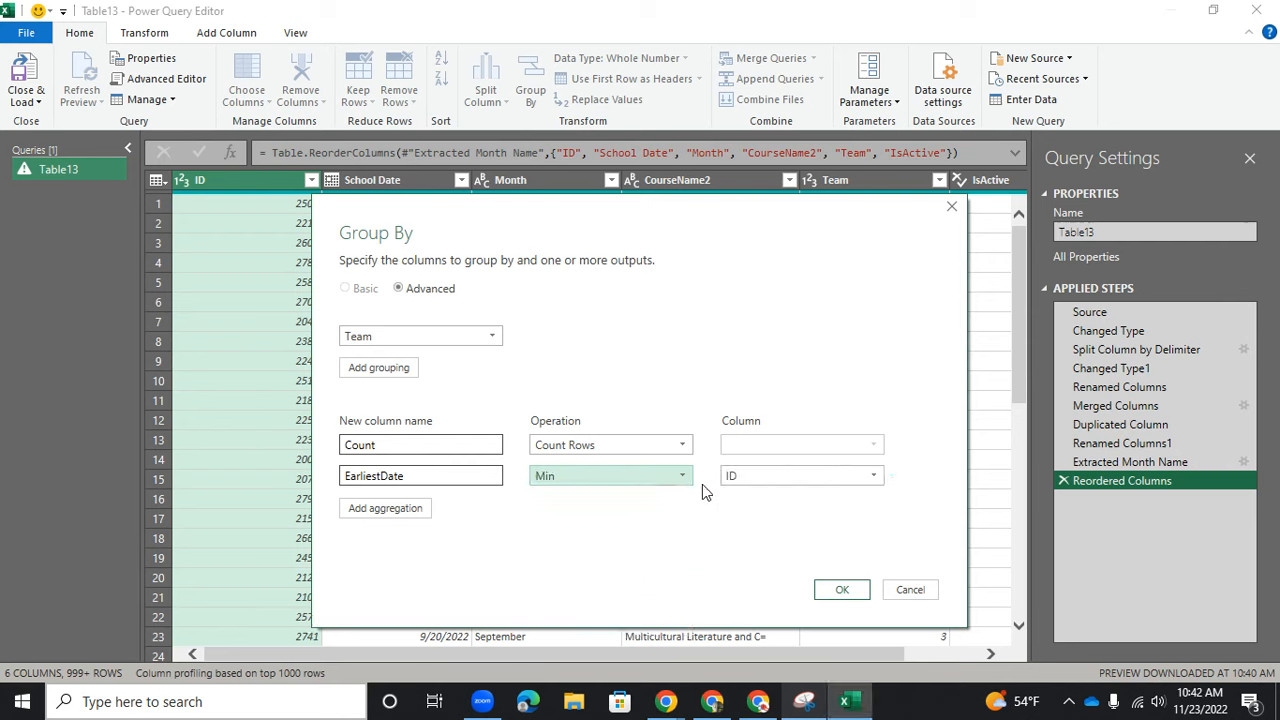
{"action": "left_click", "coordinate": [772, 477]}
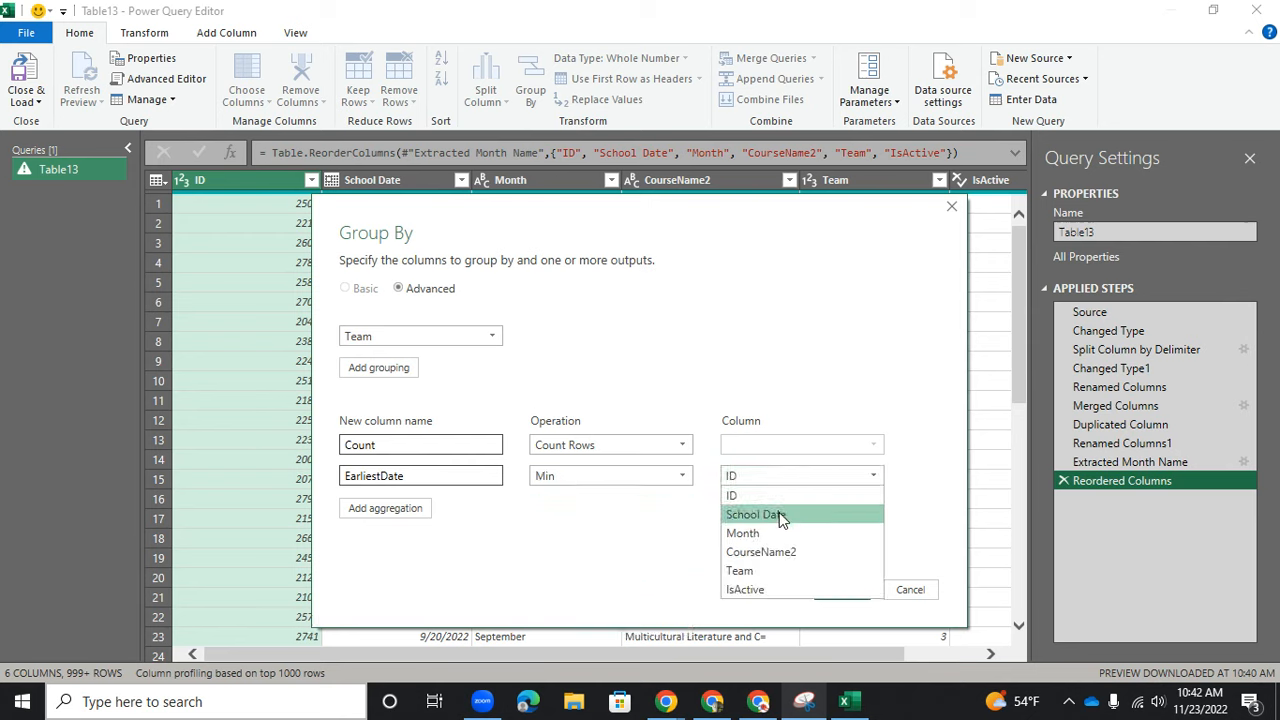
{"action": "left_click", "coordinate": [780, 516]}
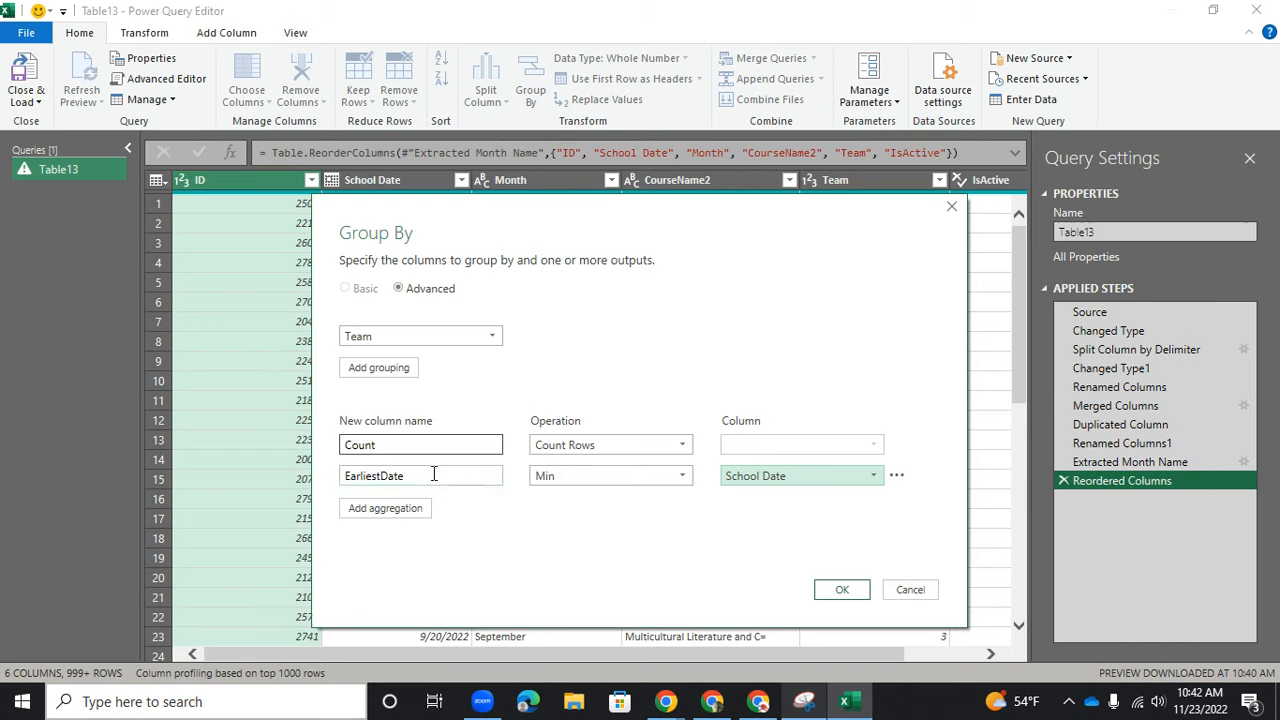
Add an aggregation named LAtestDate that returns the Max of School Date, and apply the grouping.
{"action": "left_click", "coordinate": [385, 508]}
{"action": "left_click", "coordinate": [413, 505]}
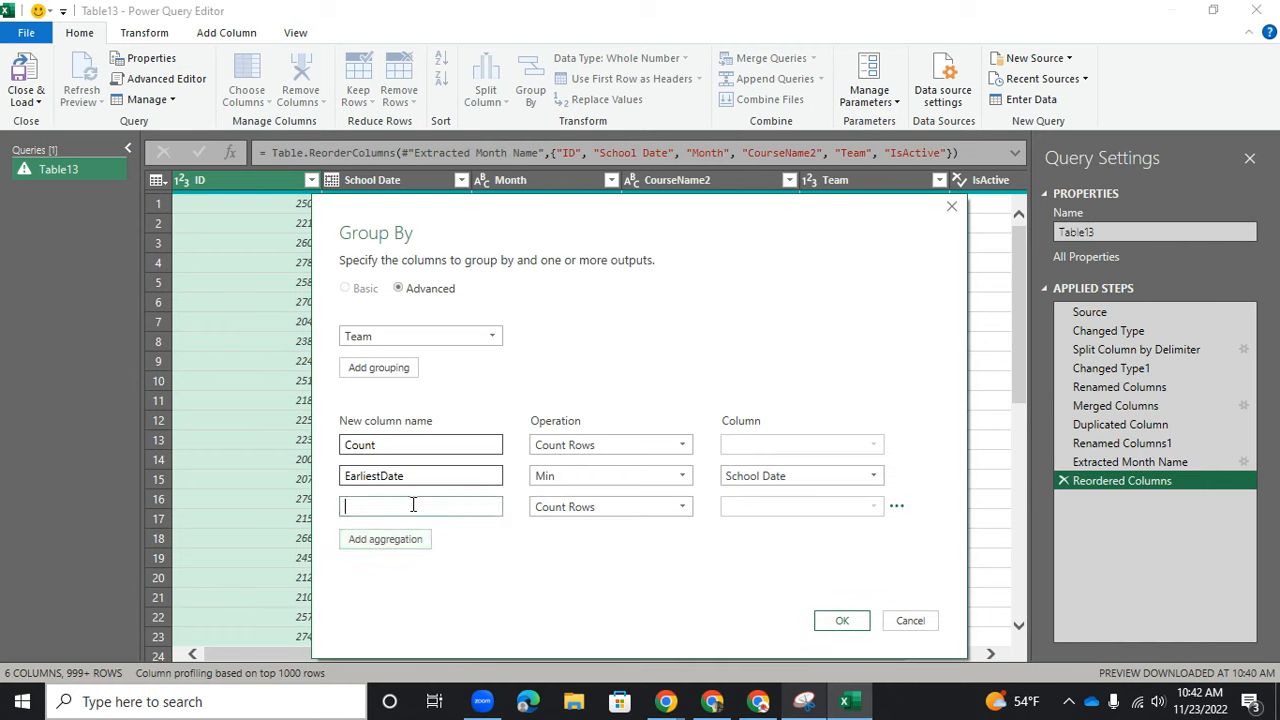
{"action": "type", "text": "LAtestDate"}
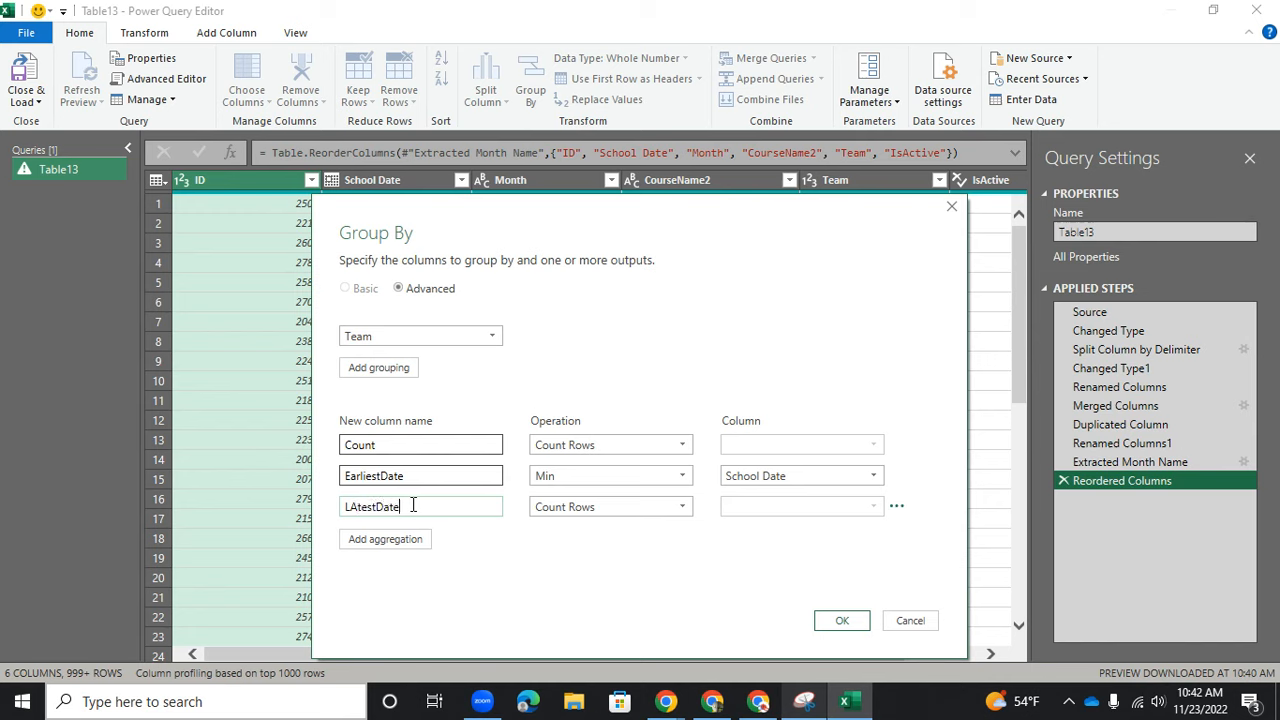
{"action": "left_click", "coordinate": [546, 508]}
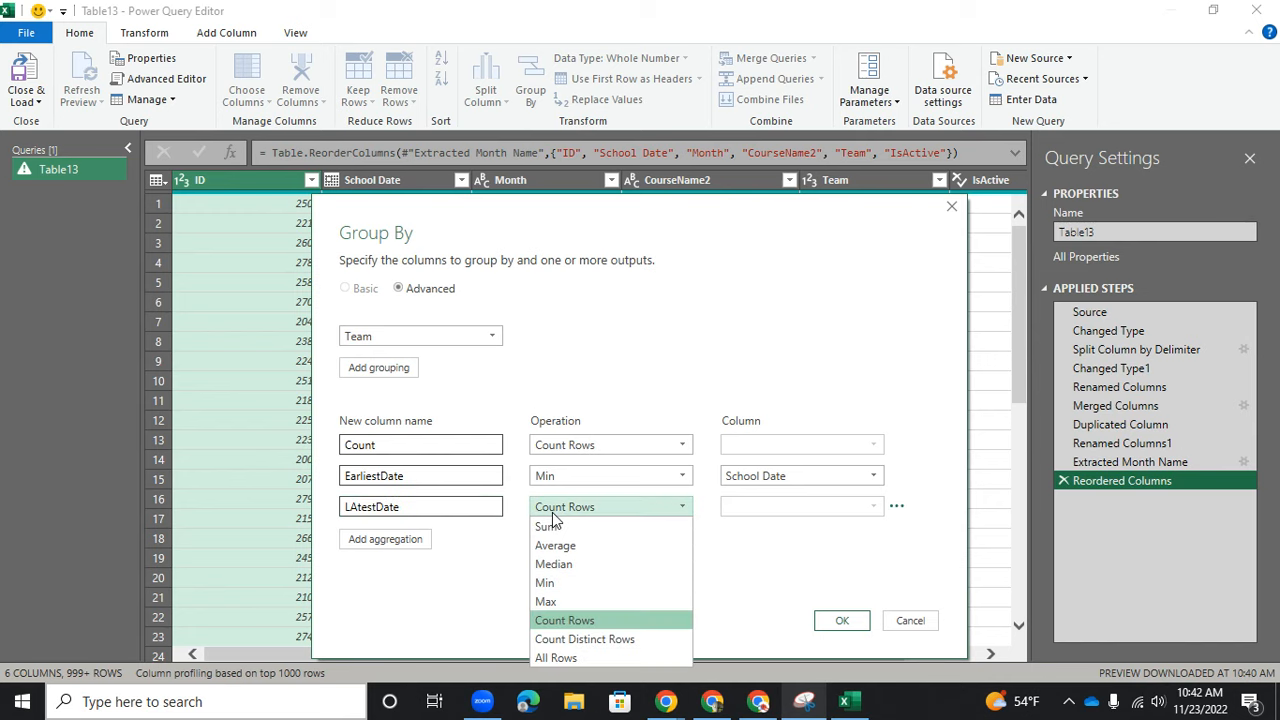
{"action": "left_click", "coordinate": [569, 601]}
{"action": "left_click", "coordinate": [773, 507]}
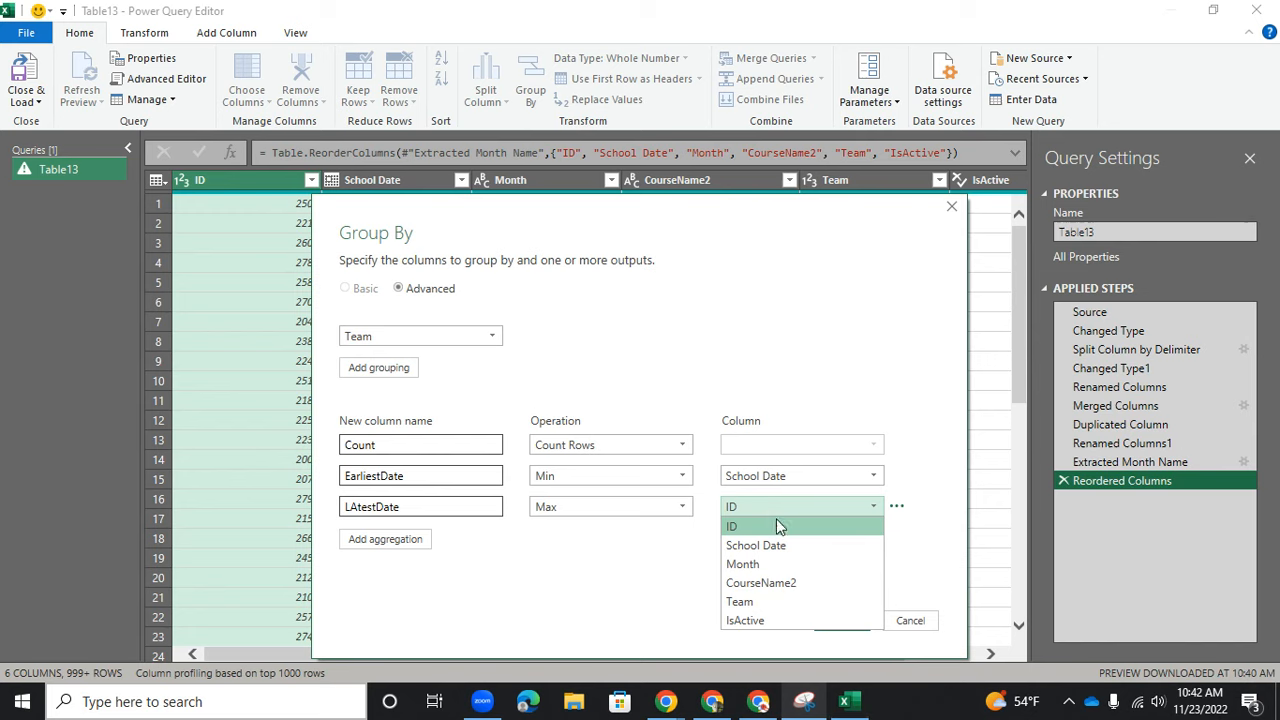
{"action": "left_click", "coordinate": [772, 545]}
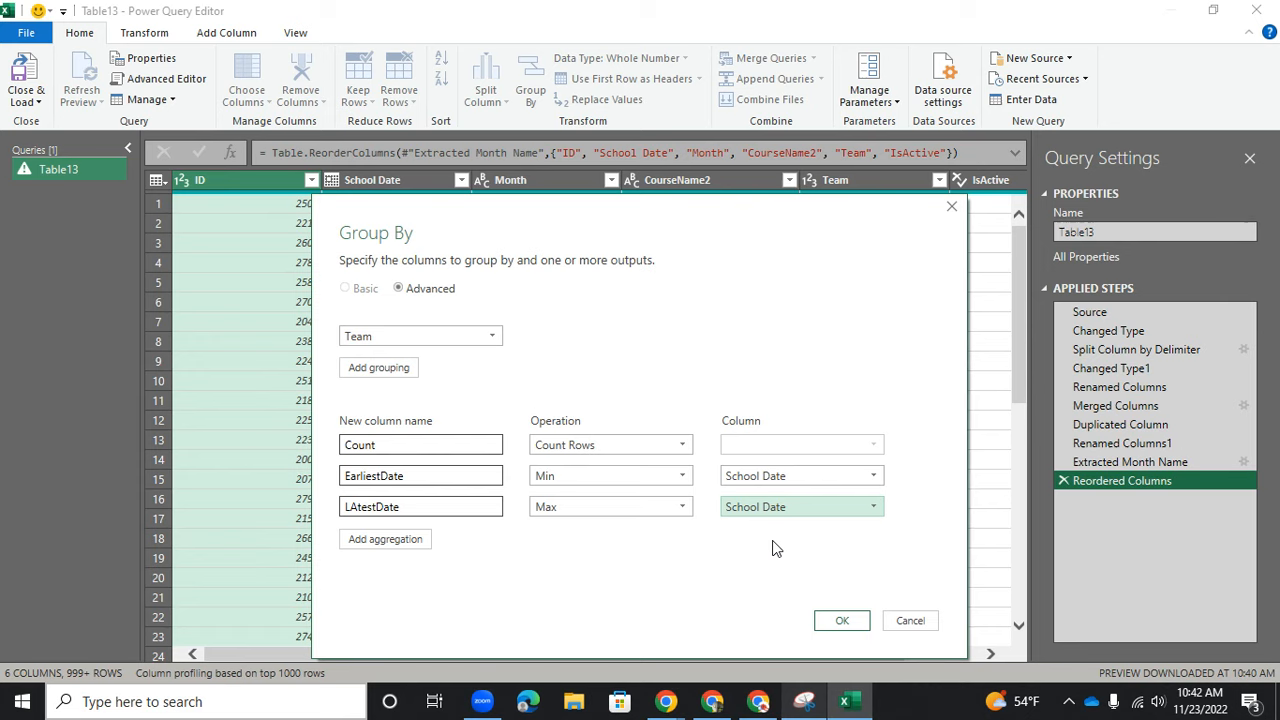
{"action": "left_click", "coordinate": [666, 506]}
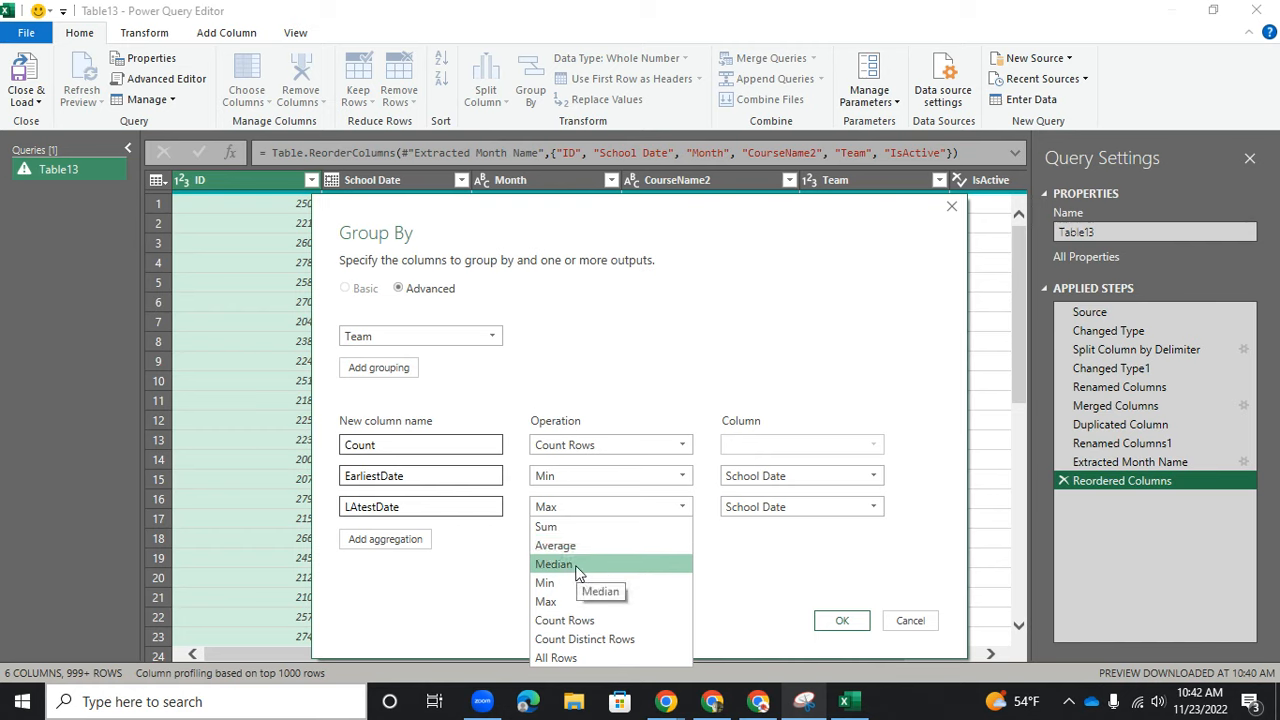
{"action": "left_click", "coordinate": [768, 563]}
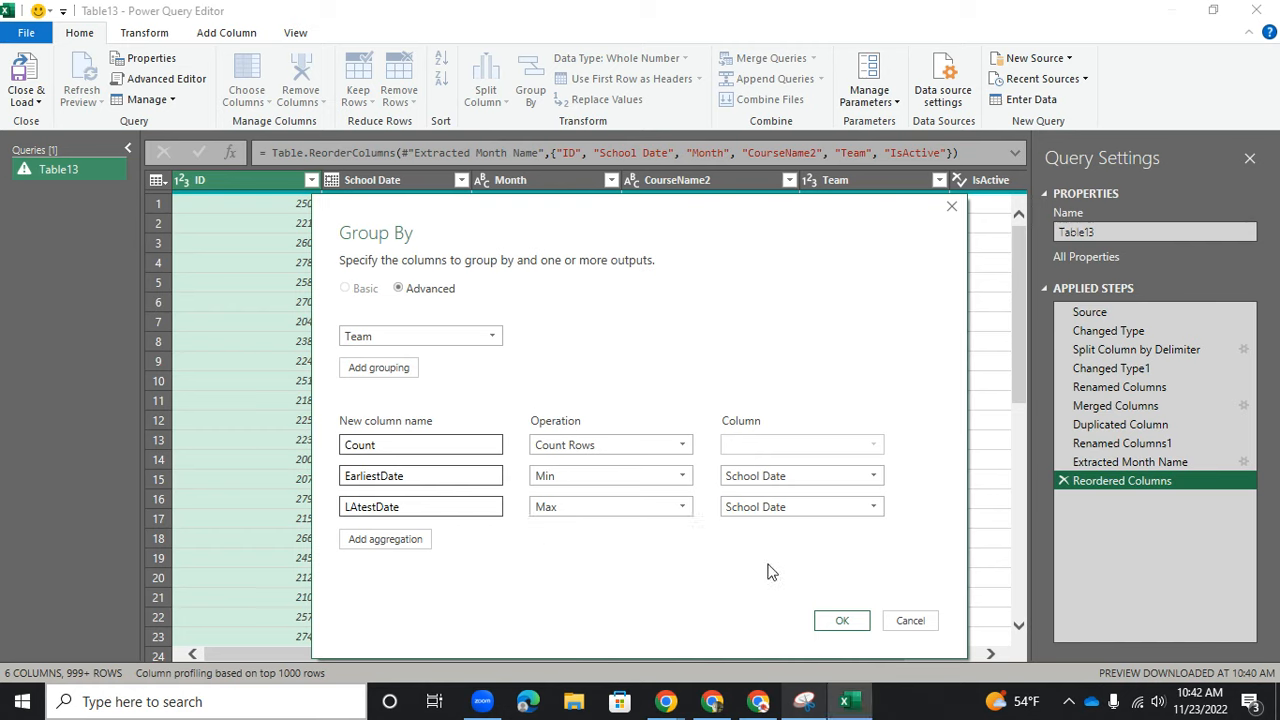
{"action": "left_click", "coordinate": [838, 622]}
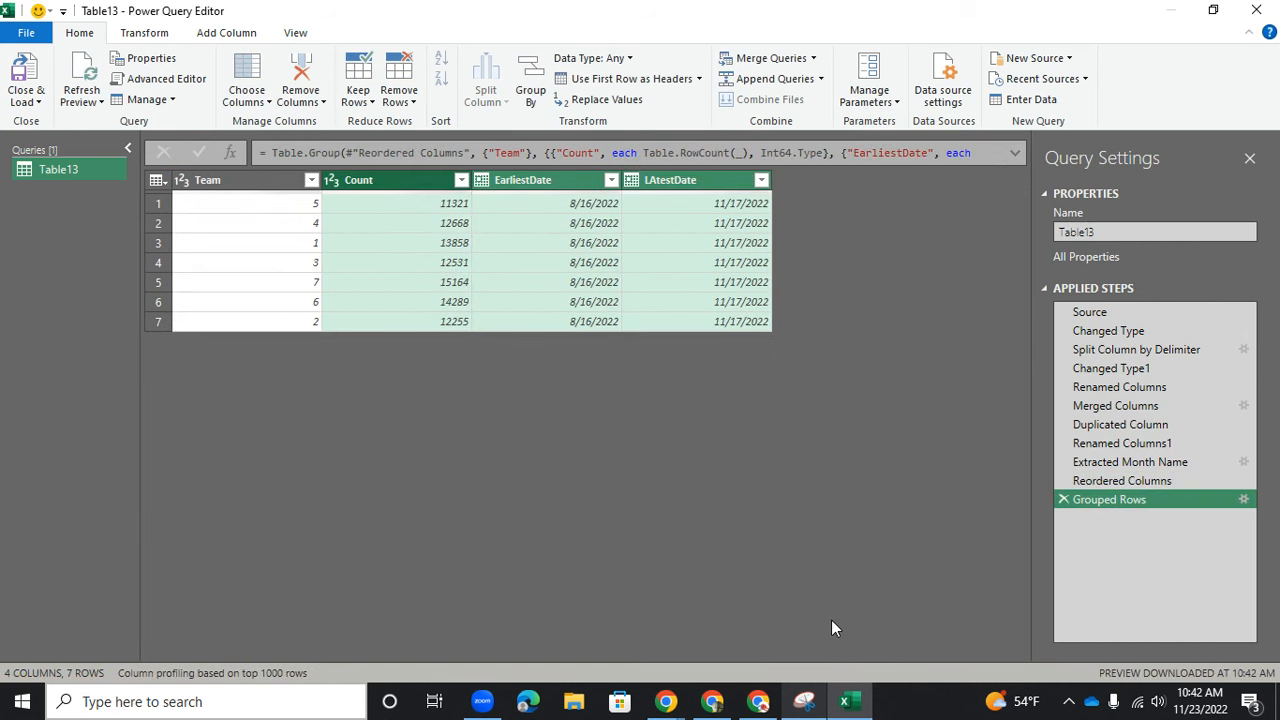
Sort the grouped results by Team ascending, and remove the Sorted Rows and Grouped Rows steps from the query.
{"action": "left_click", "coordinate": [312, 180]}
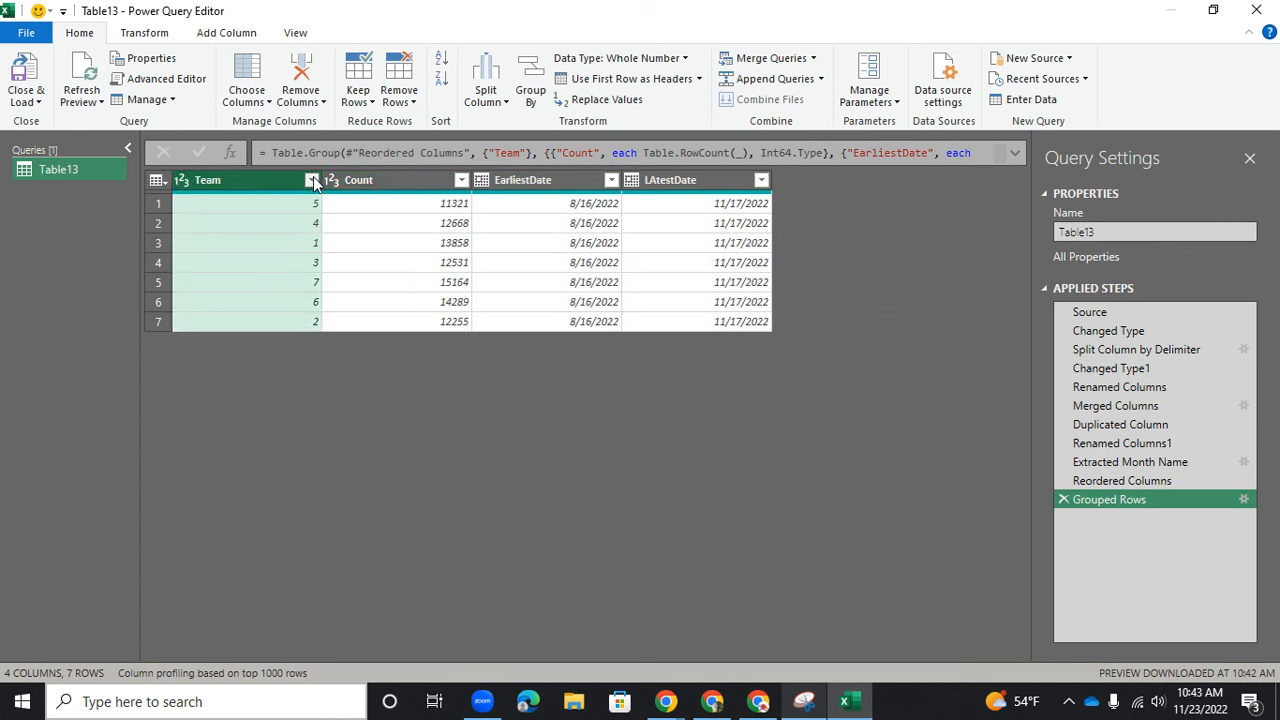
{"action": "left_click", "coordinate": [285, 209]}
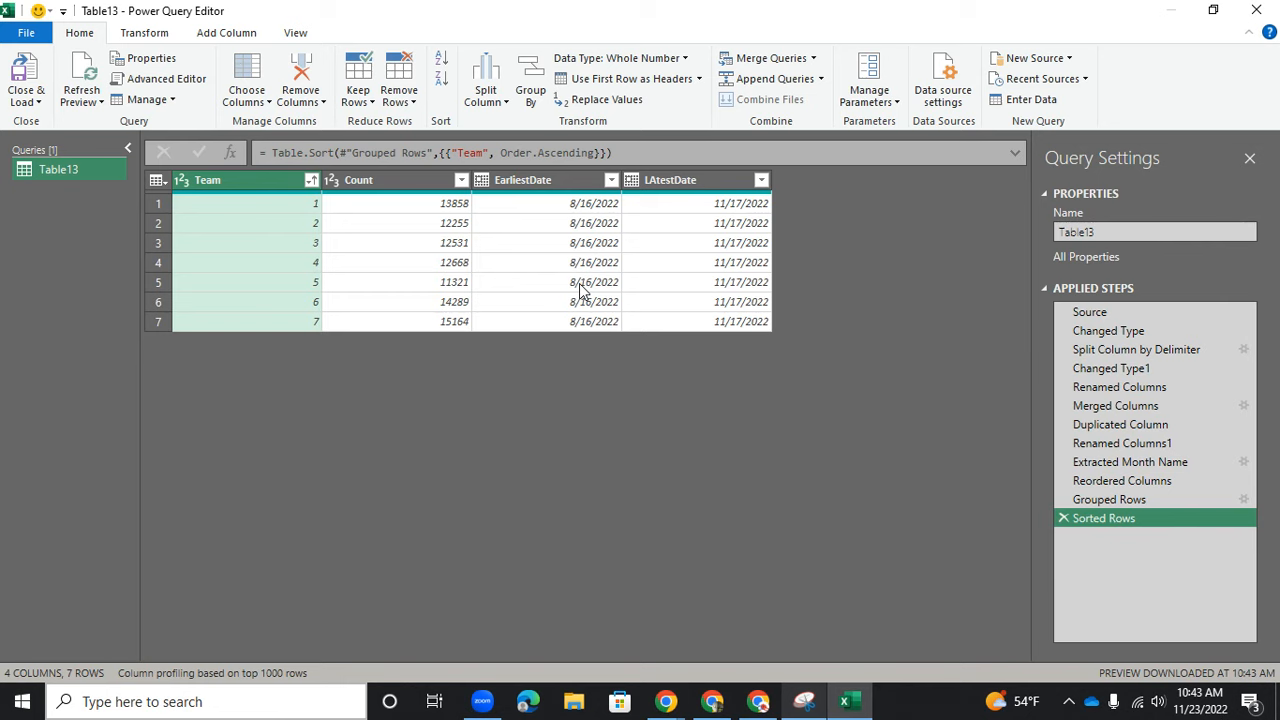
{"action": "left_click", "coordinate": [1064, 519]}
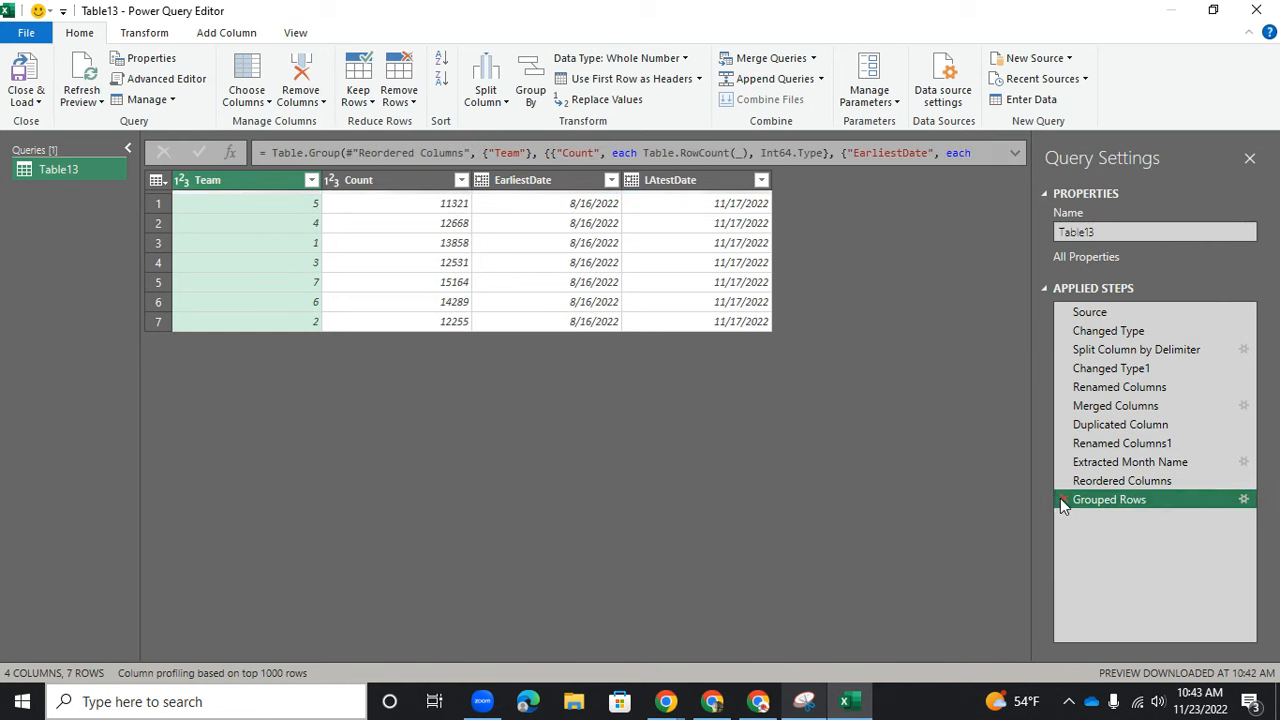
{"action": "left_click", "coordinate": [1062, 499]}
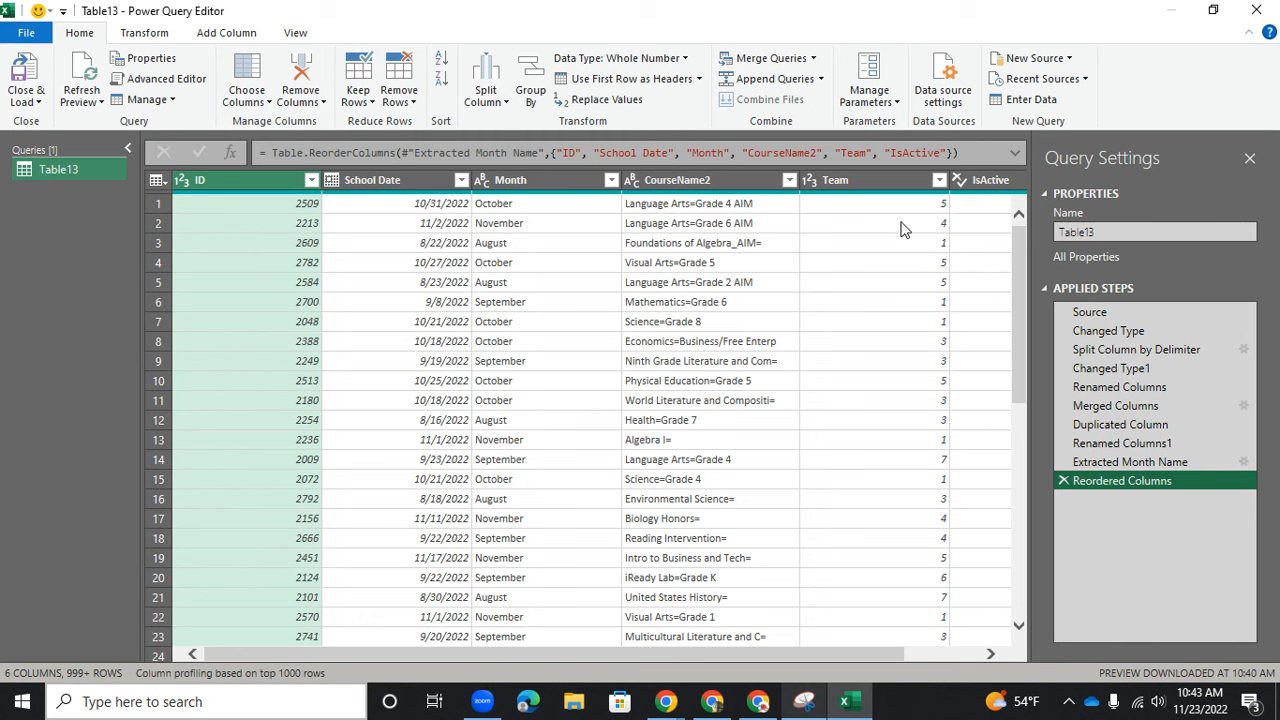
Set up an advanced grouping by Team and by Month.
{"action": "left_click", "coordinate": [875, 188]}
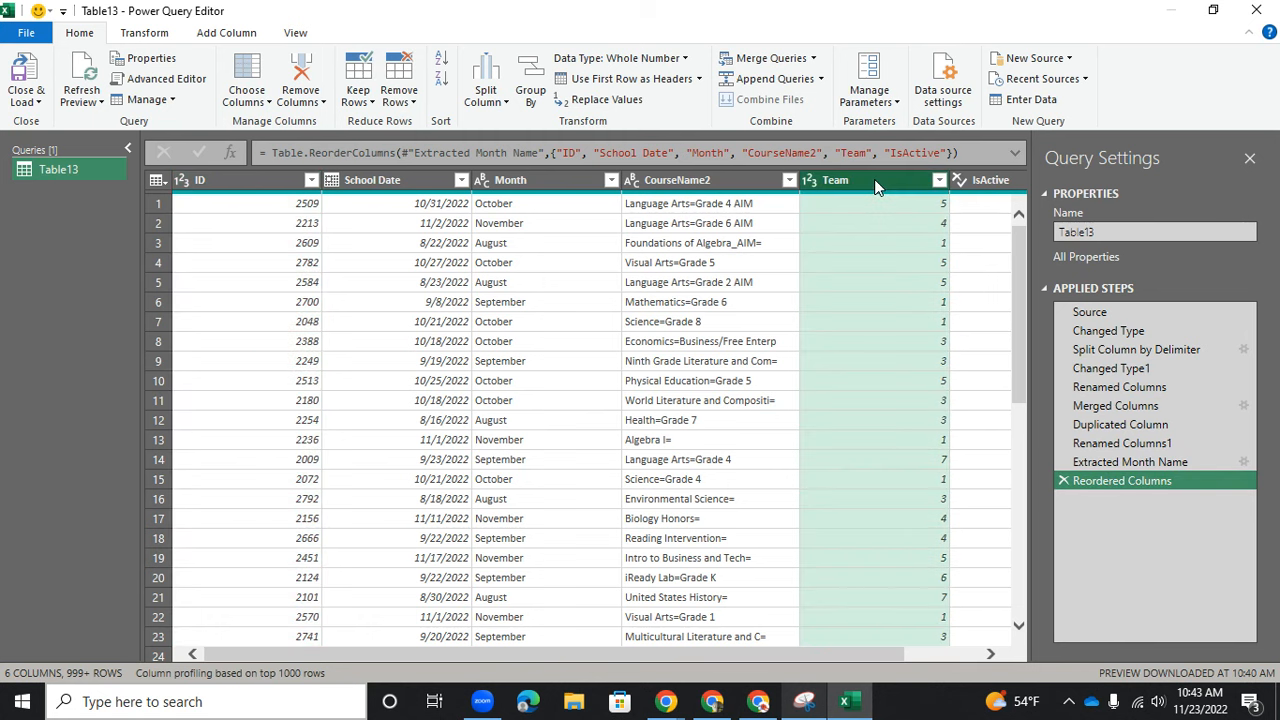
{"action": "left_click", "coordinate": [549, 181]}
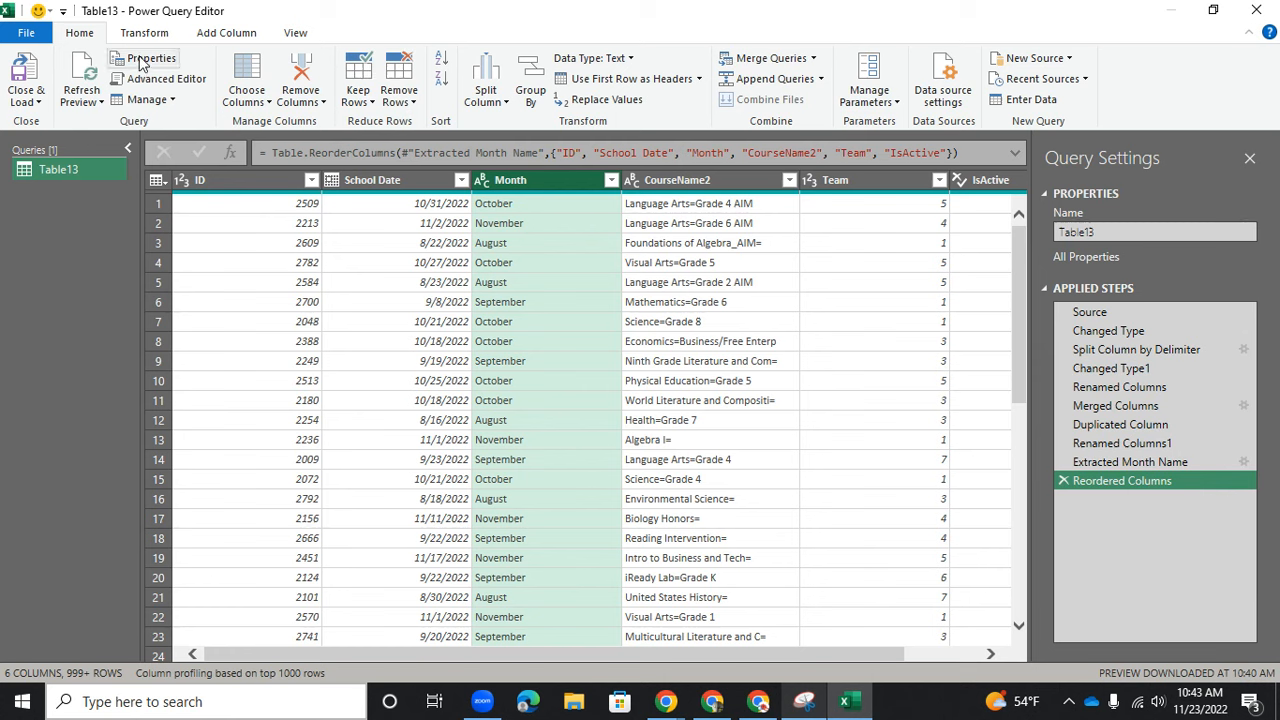
{"action": "left_click", "coordinate": [530, 105]}
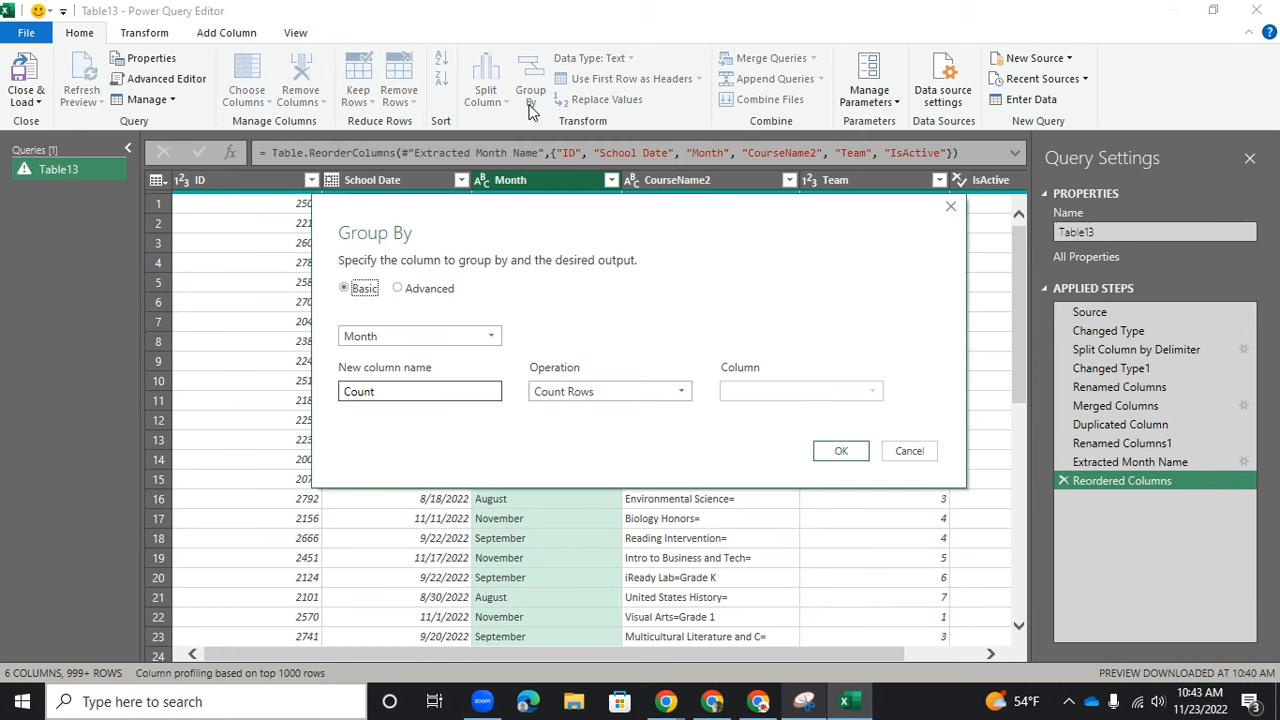
{"action": "left_click", "coordinate": [414, 289]}
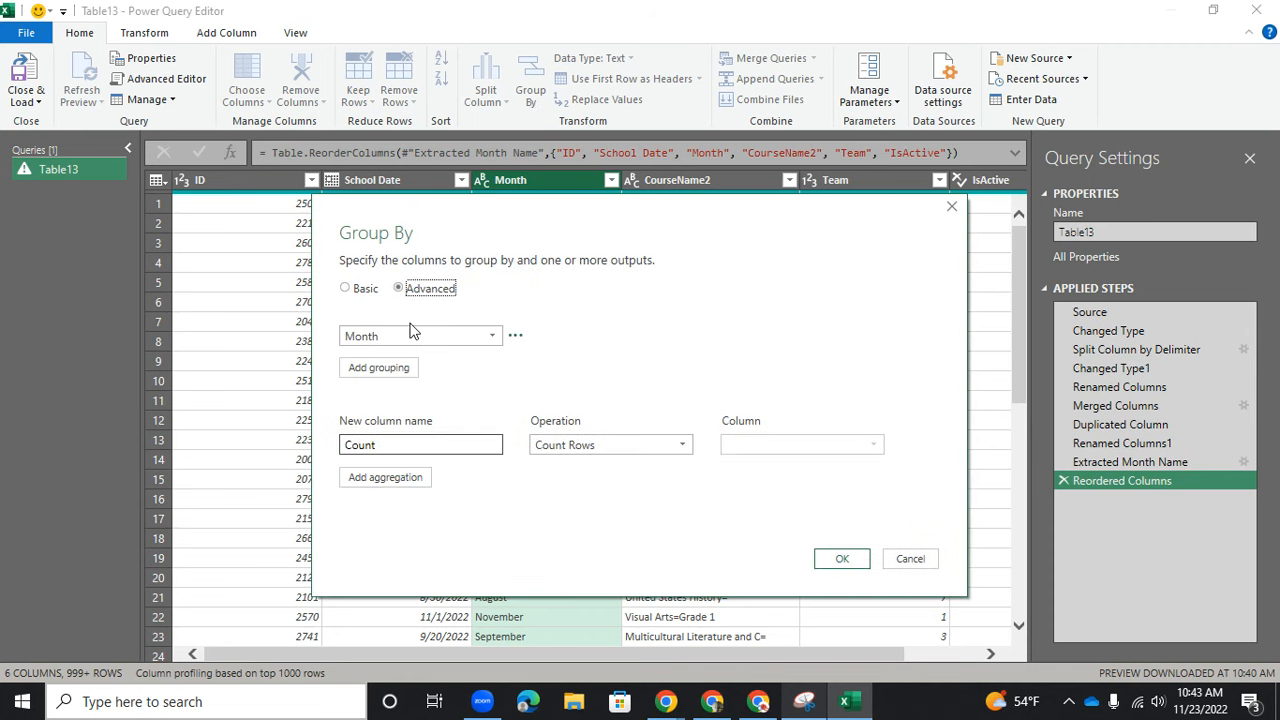
{"action": "left_click", "coordinate": [414, 335]}
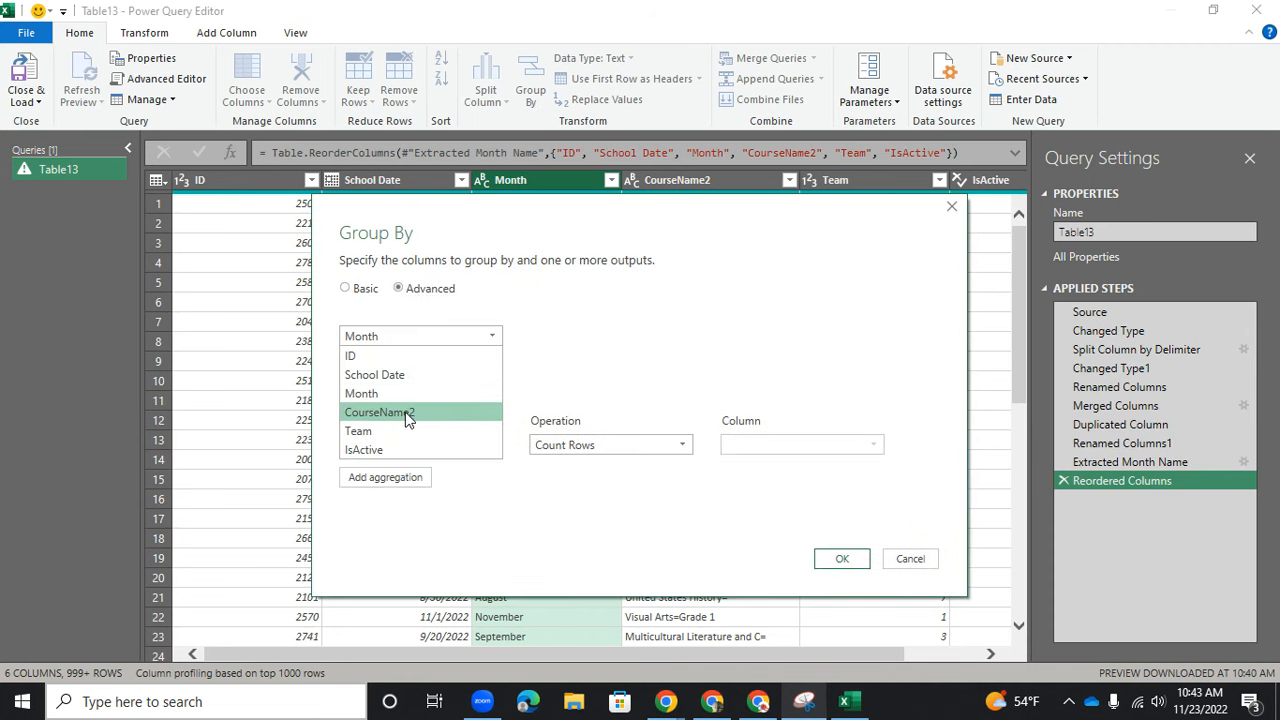
{"action": "left_click", "coordinate": [380, 431]}
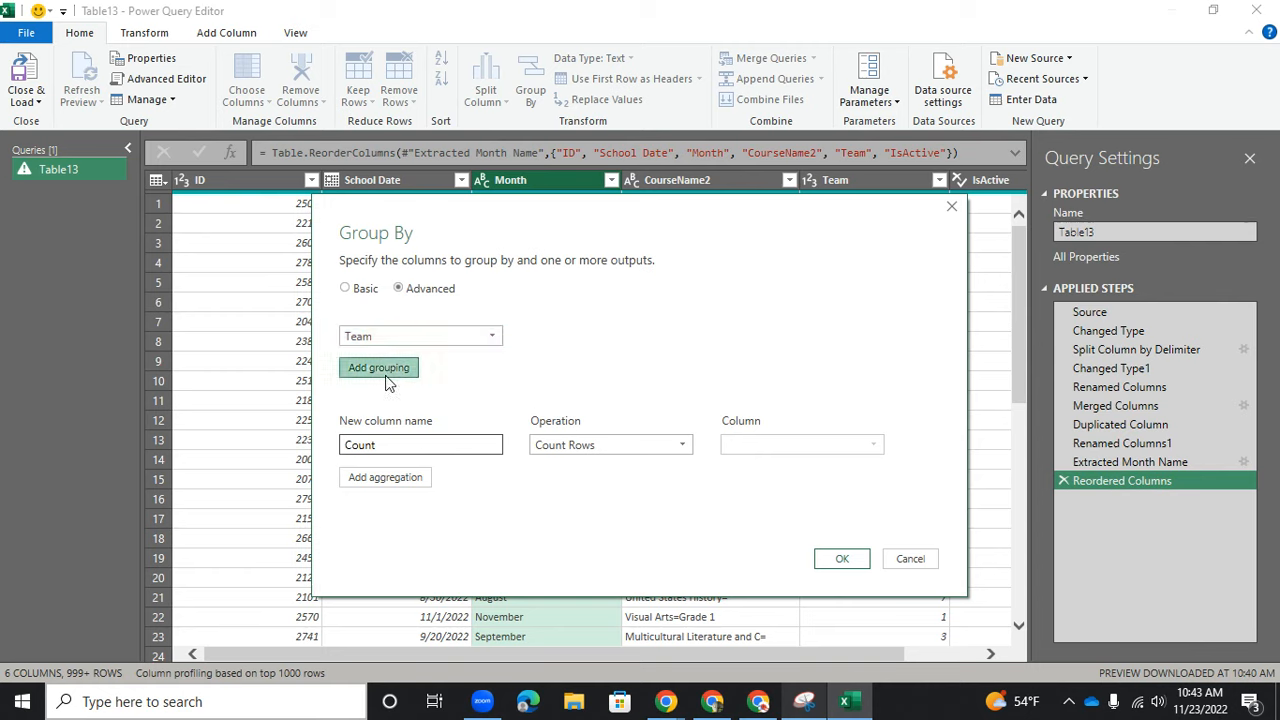
{"action": "left_click", "coordinate": [386, 379]}
{"action": "left_click", "coordinate": [374, 370]}
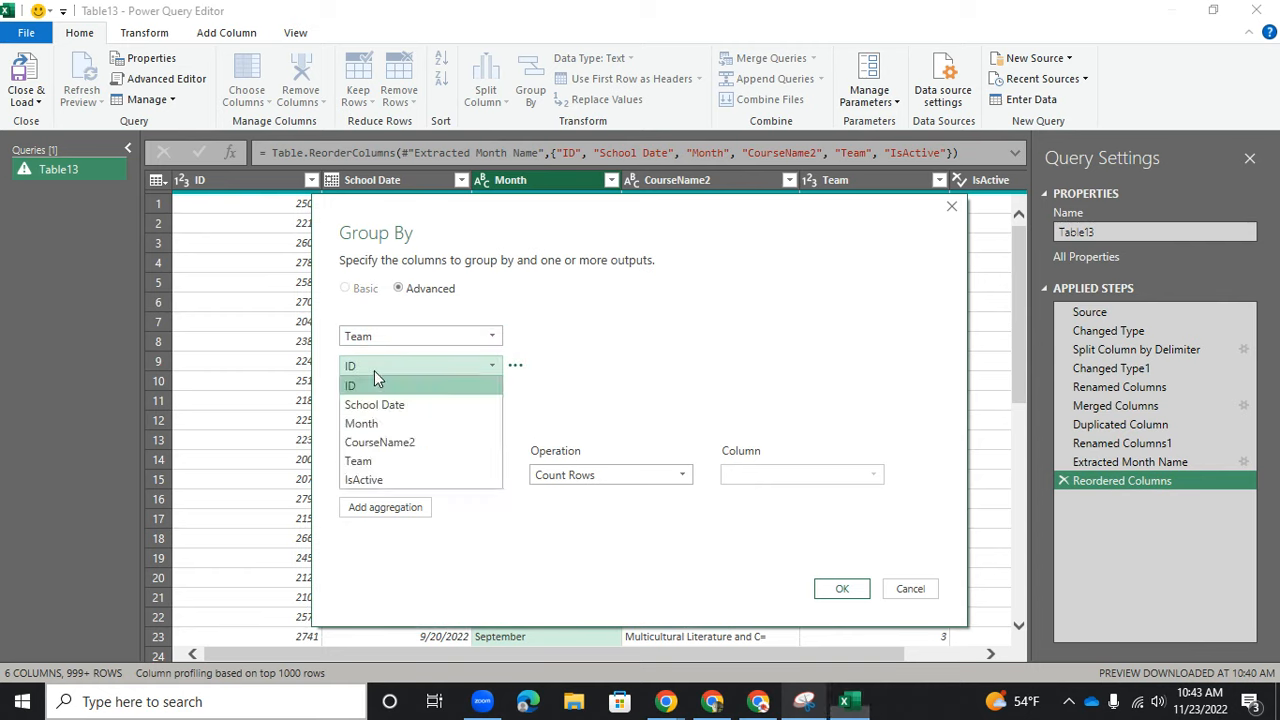
{"action": "left_click", "coordinate": [376, 423]}
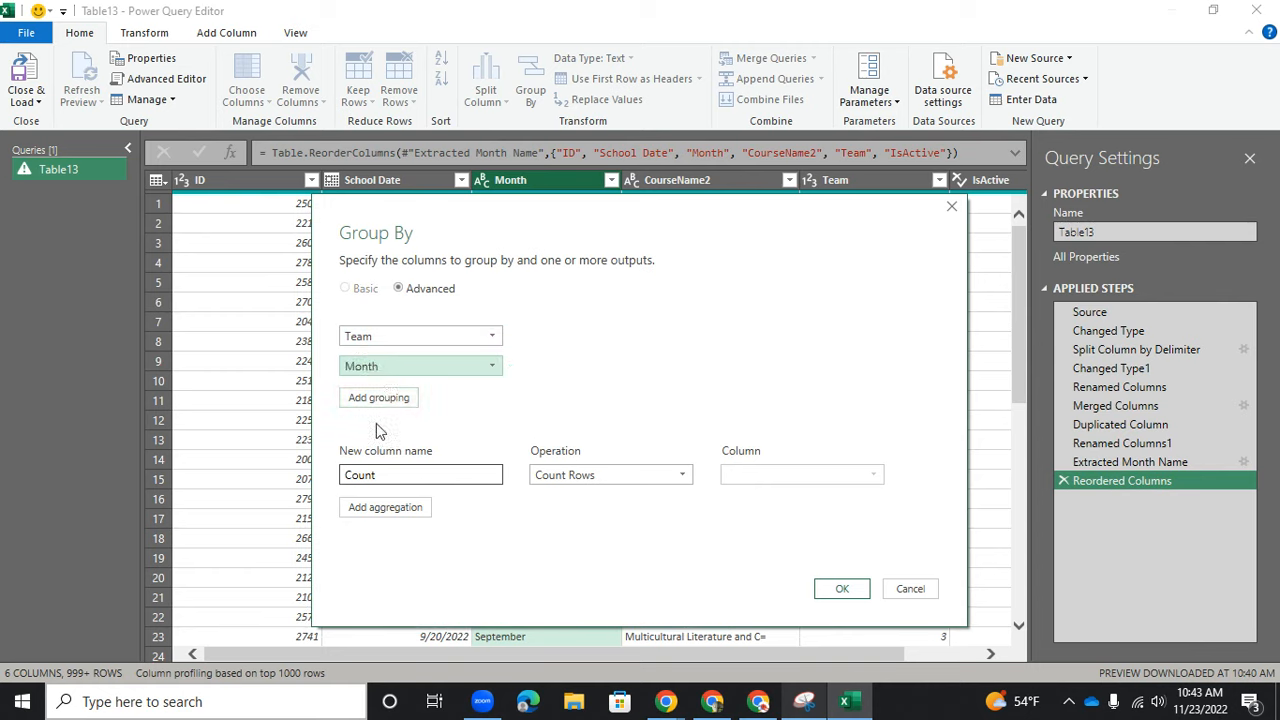
Add an aggregation named LAetstDate that returns the Max of School Date, and apply the grouping.
{"action": "left_click", "coordinate": [393, 508]}
{"action": "left_click", "coordinate": [394, 504]}
{"action": "type", "text": "Ma"}
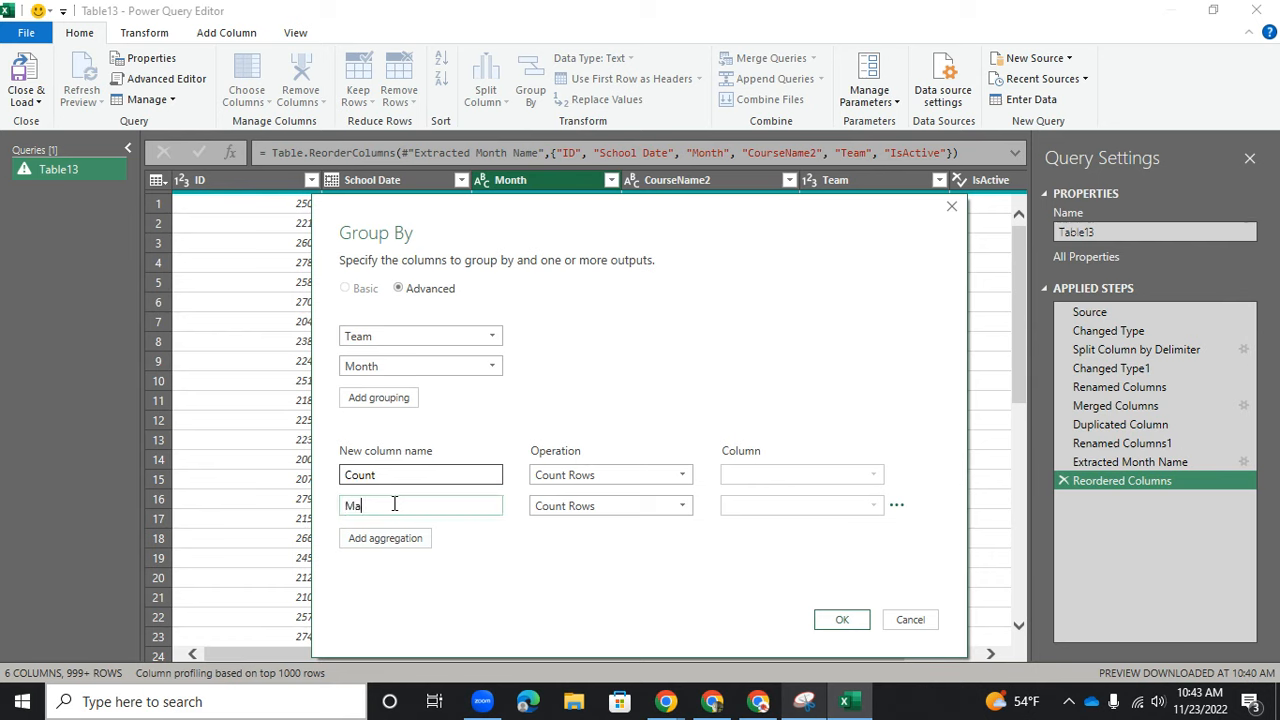
{"action": "type", "text": "x"}
{"action": "left_click", "coordinate": [579, 508]}
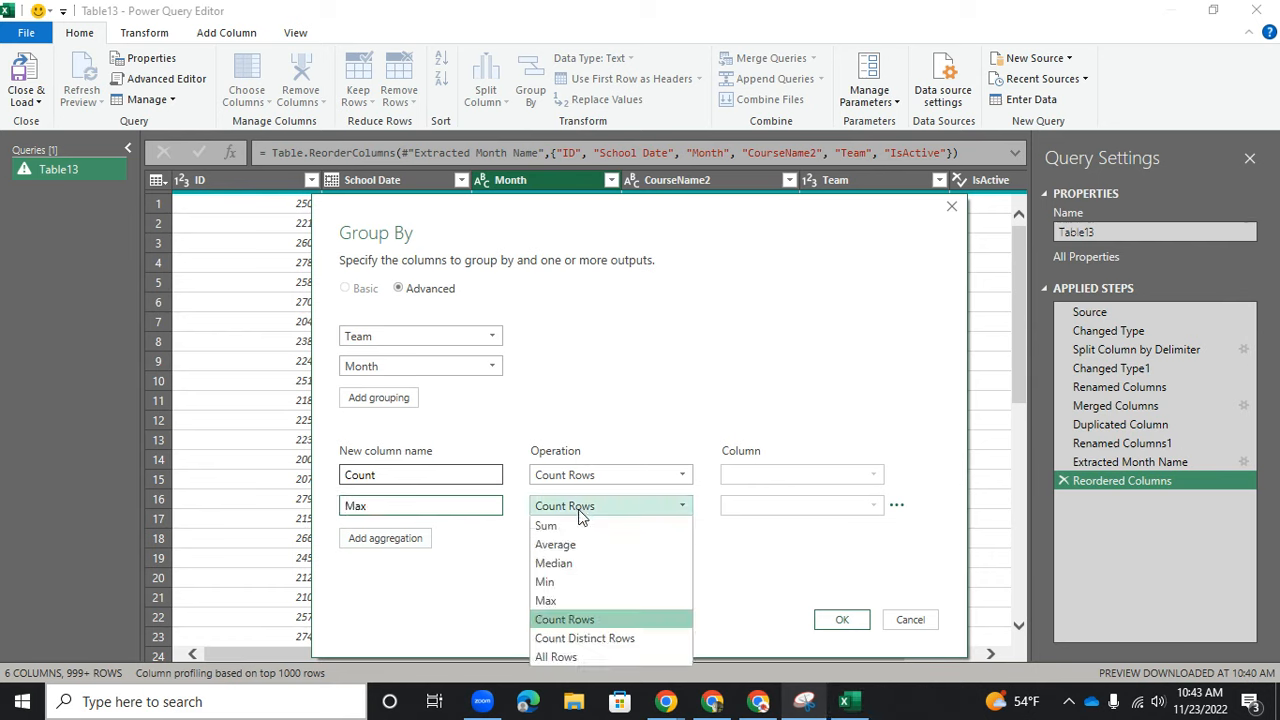
{"action": "left_click", "coordinate": [466, 507]}
{"action": "double_click", "coordinate": [465, 508]}
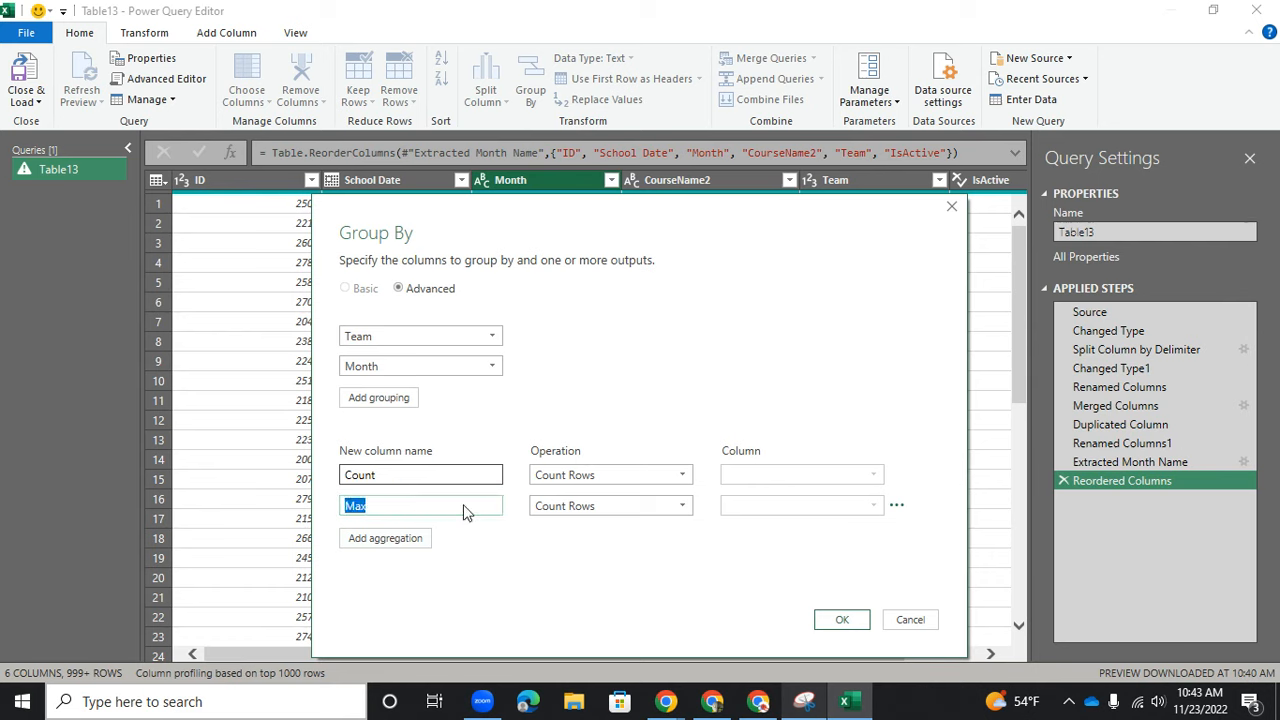
{"action": "type", "text": "LAetstDate"}
{"action": "left_click", "coordinate": [557, 508]}
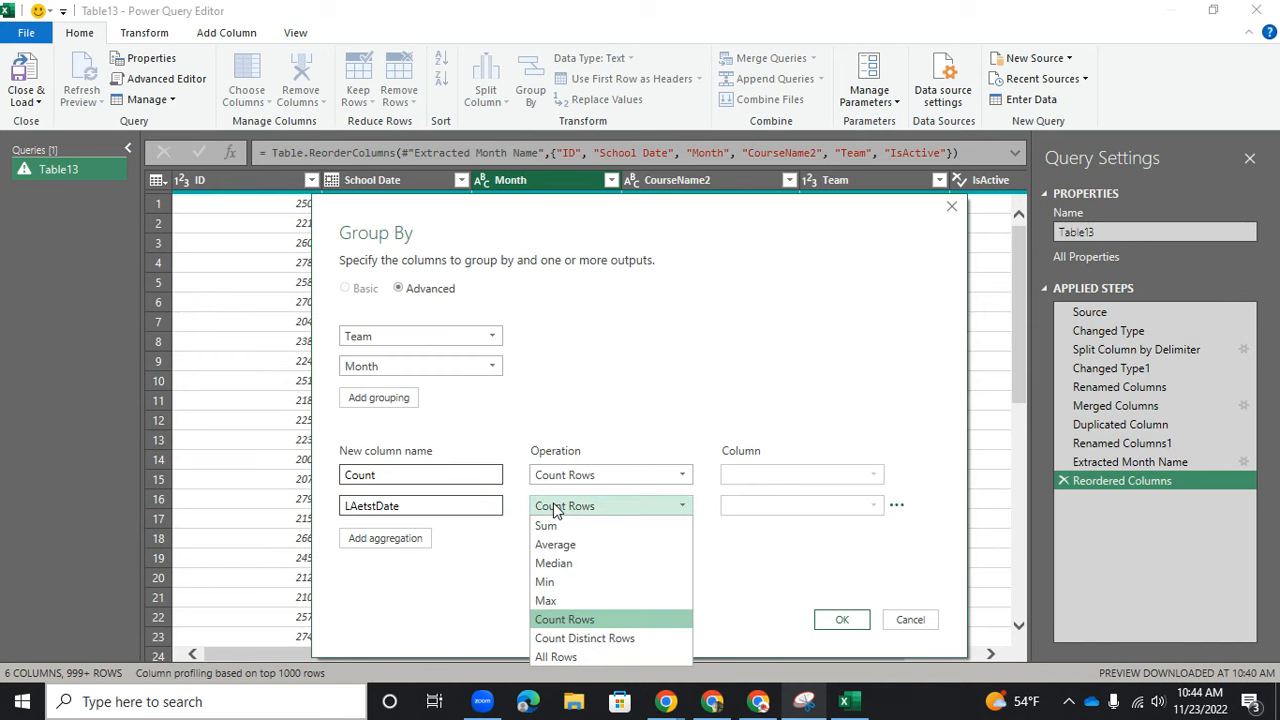
{"action": "left_click", "coordinate": [563, 600]}
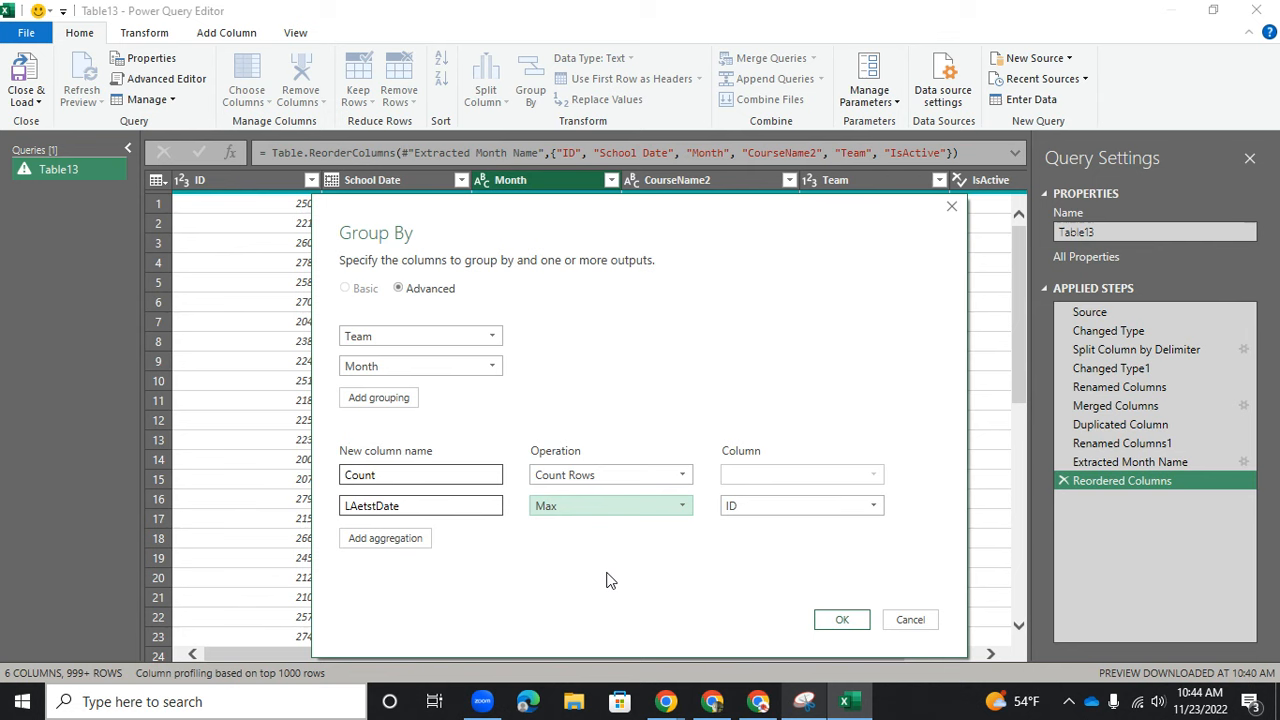
{"action": "left_click", "coordinate": [766, 508]}
{"action": "left_click", "coordinate": [773, 544]}
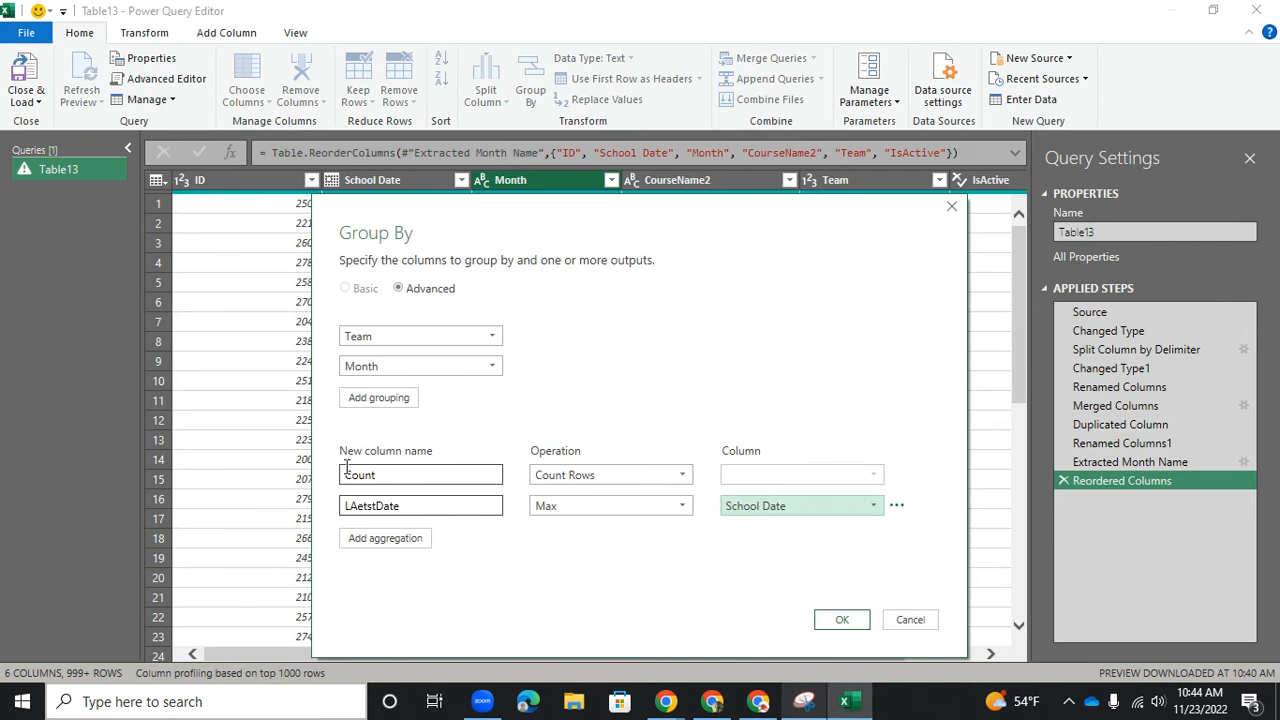
{"action": "left_click", "coordinate": [839, 621]}
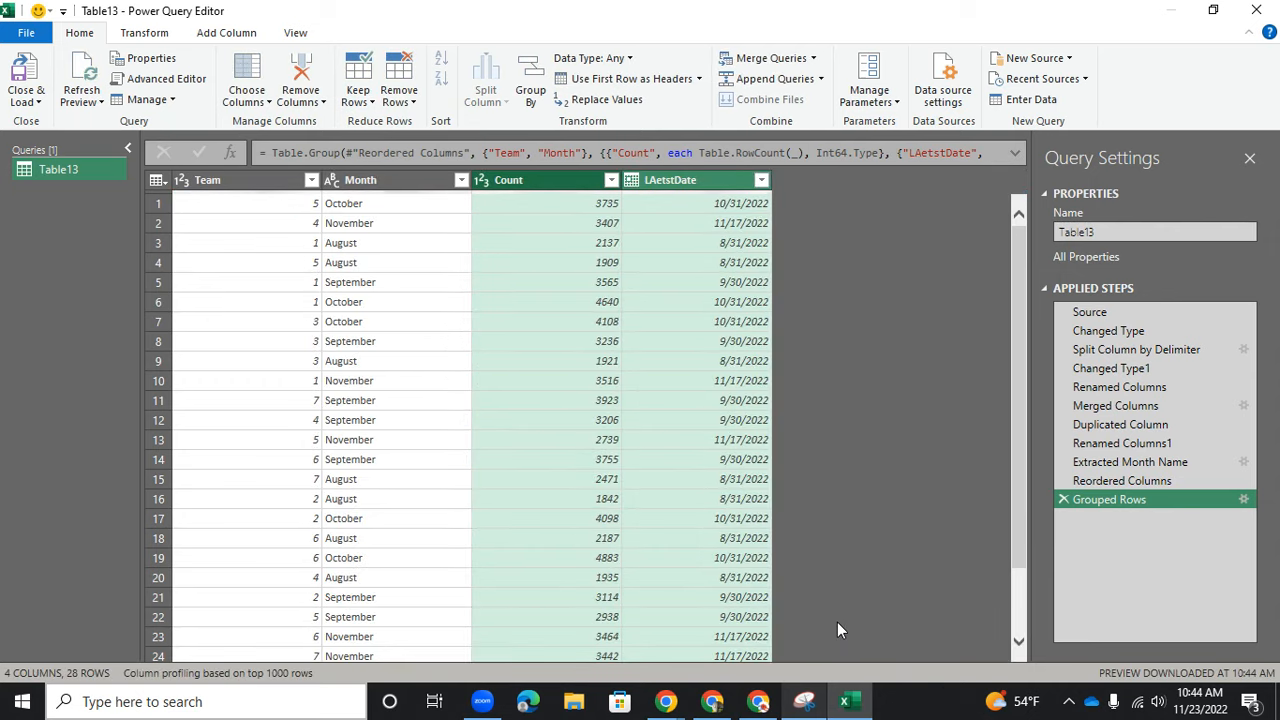
Sort the grouped rows by Team ascending and by Month descending.
{"action": "left_click", "coordinate": [311, 180]}
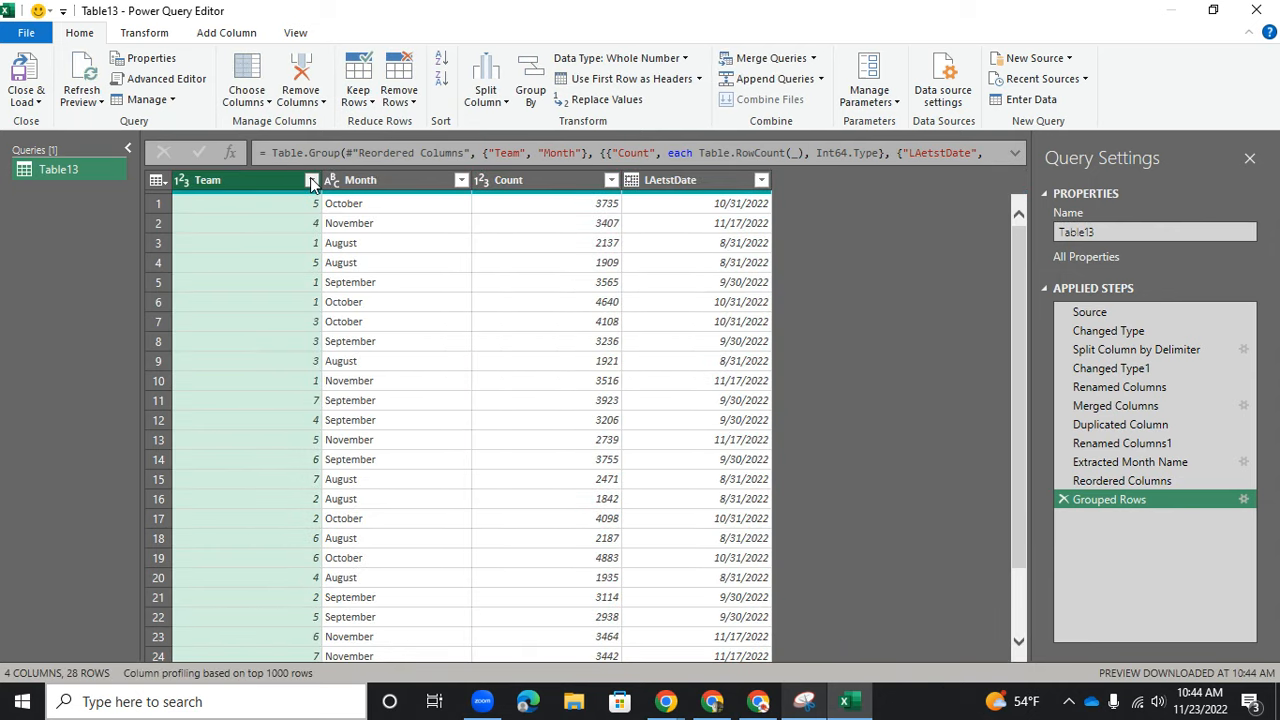
{"action": "left_click", "coordinate": [289, 200]}
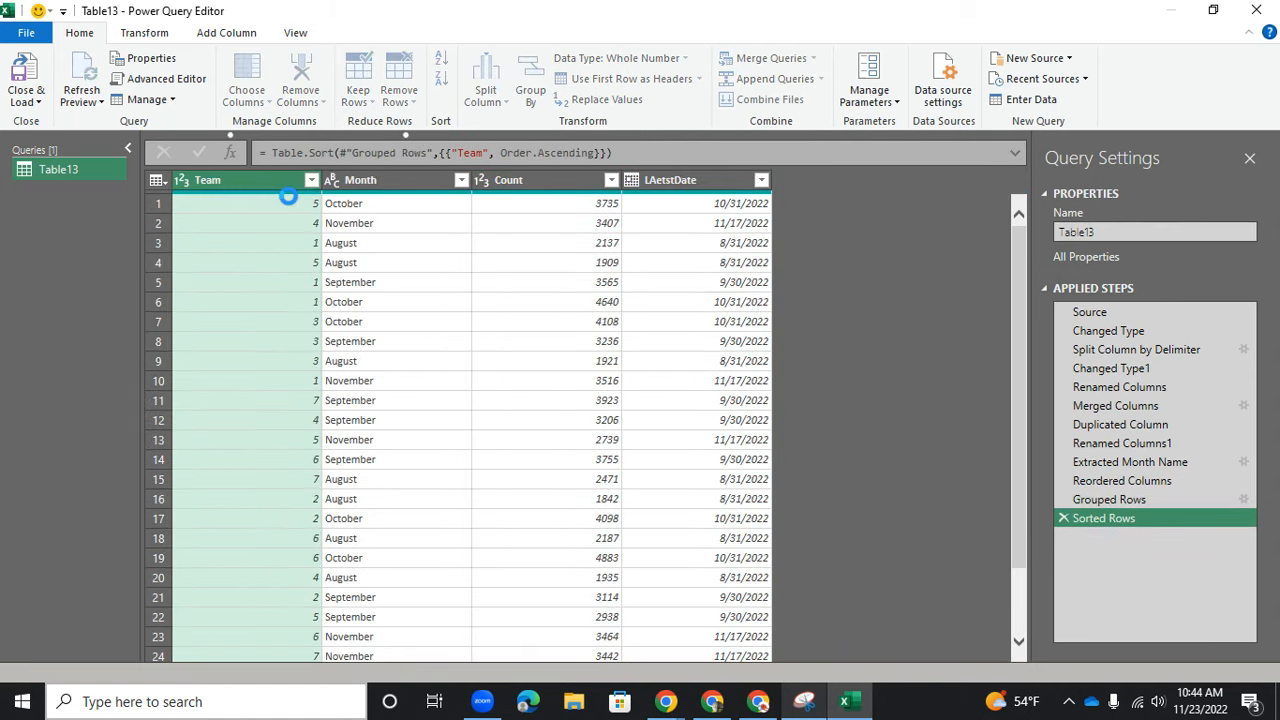
{"action": "left_click", "coordinate": [460, 180]}
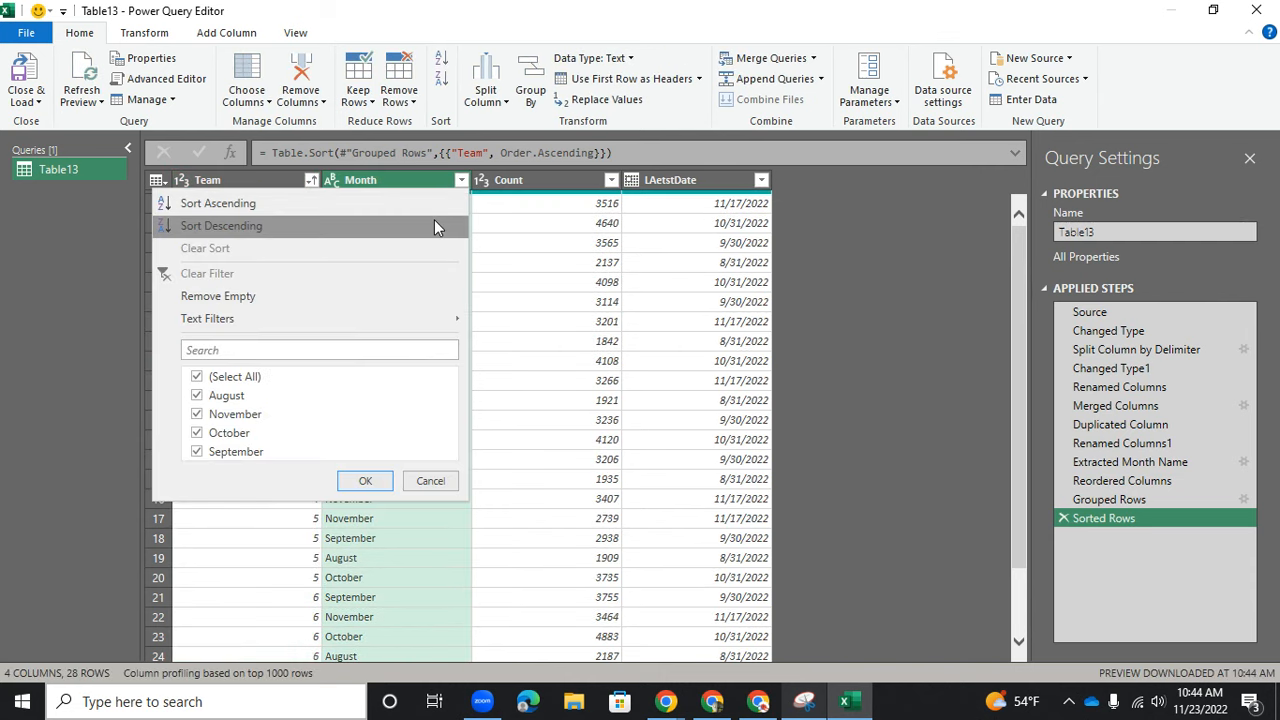
{"action": "left_click", "coordinate": [434, 222]}
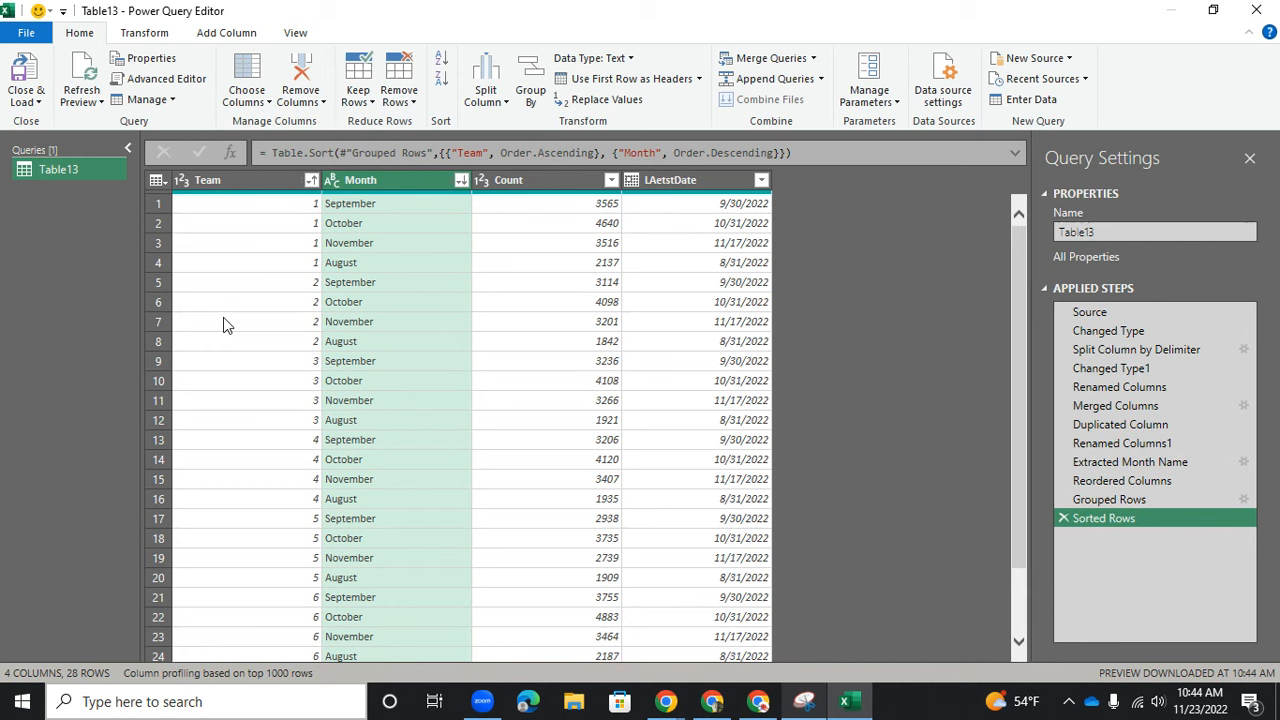
Close the query editor and load the grouped results as a table on a new worksheet.
{"action": "left_click", "coordinate": [24, 100]}
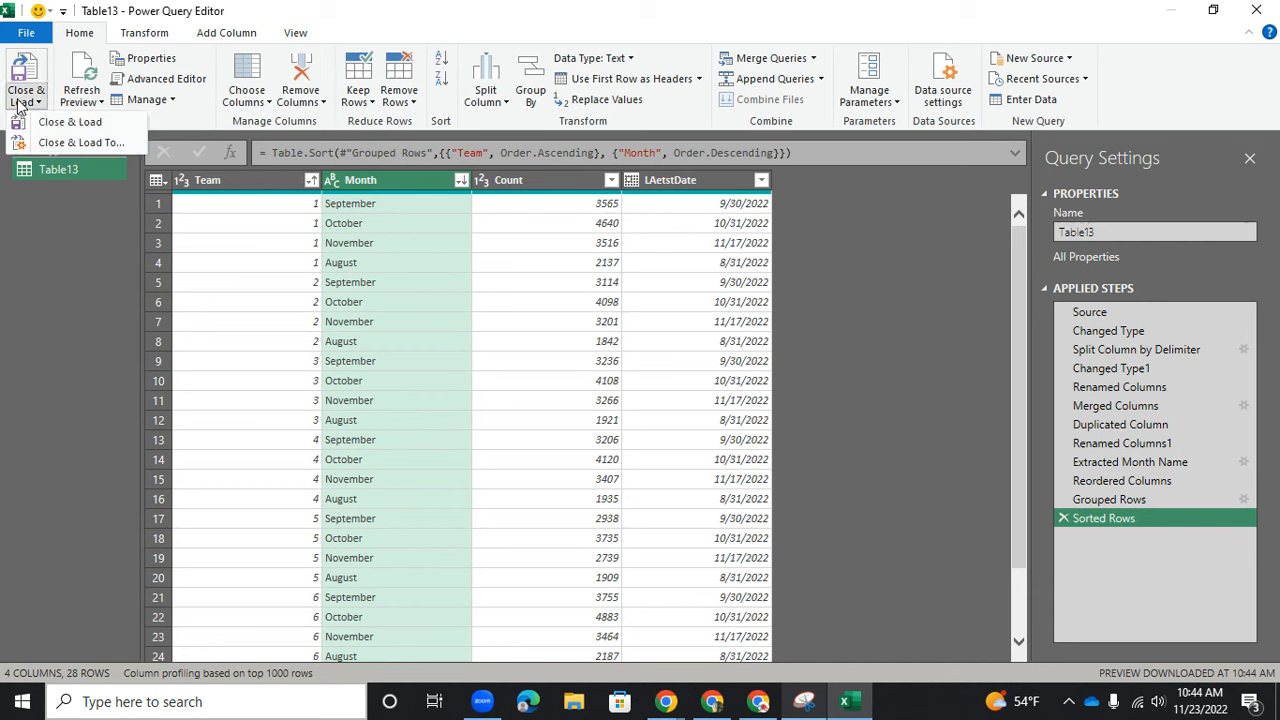
{"action": "left_click", "coordinate": [72, 143]}
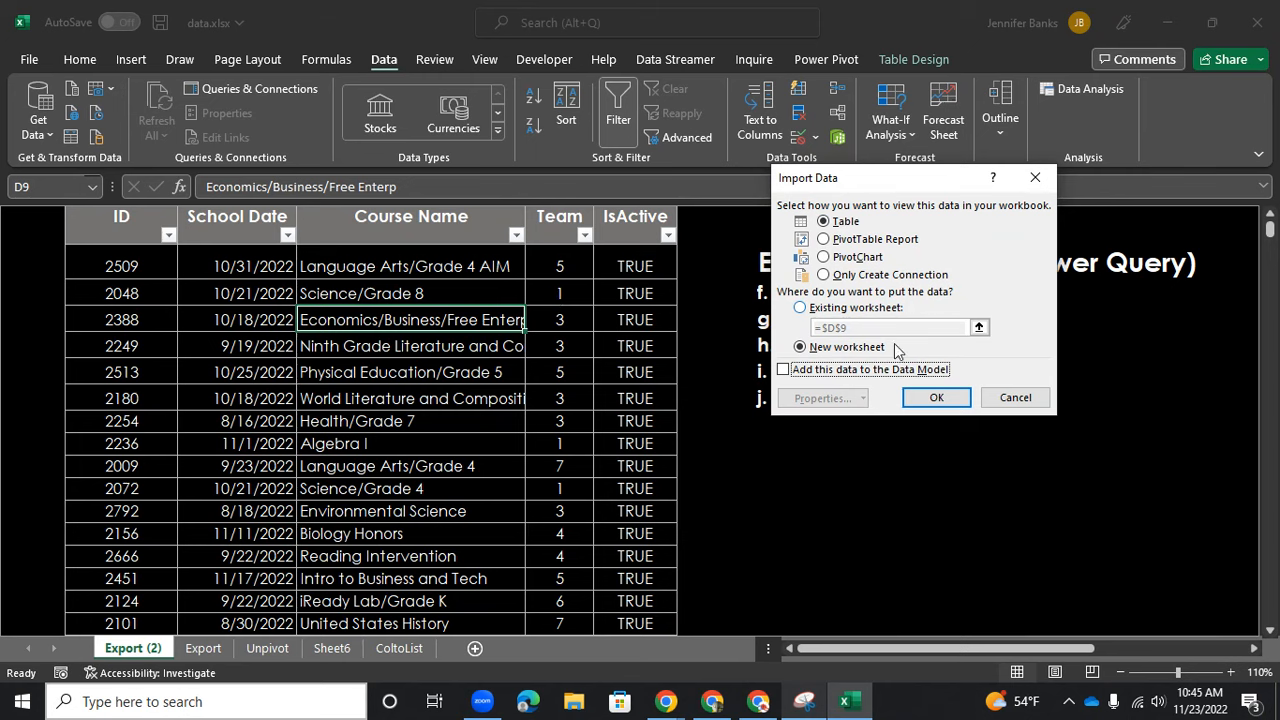
{"action": "left_click", "coordinate": [930, 397]}
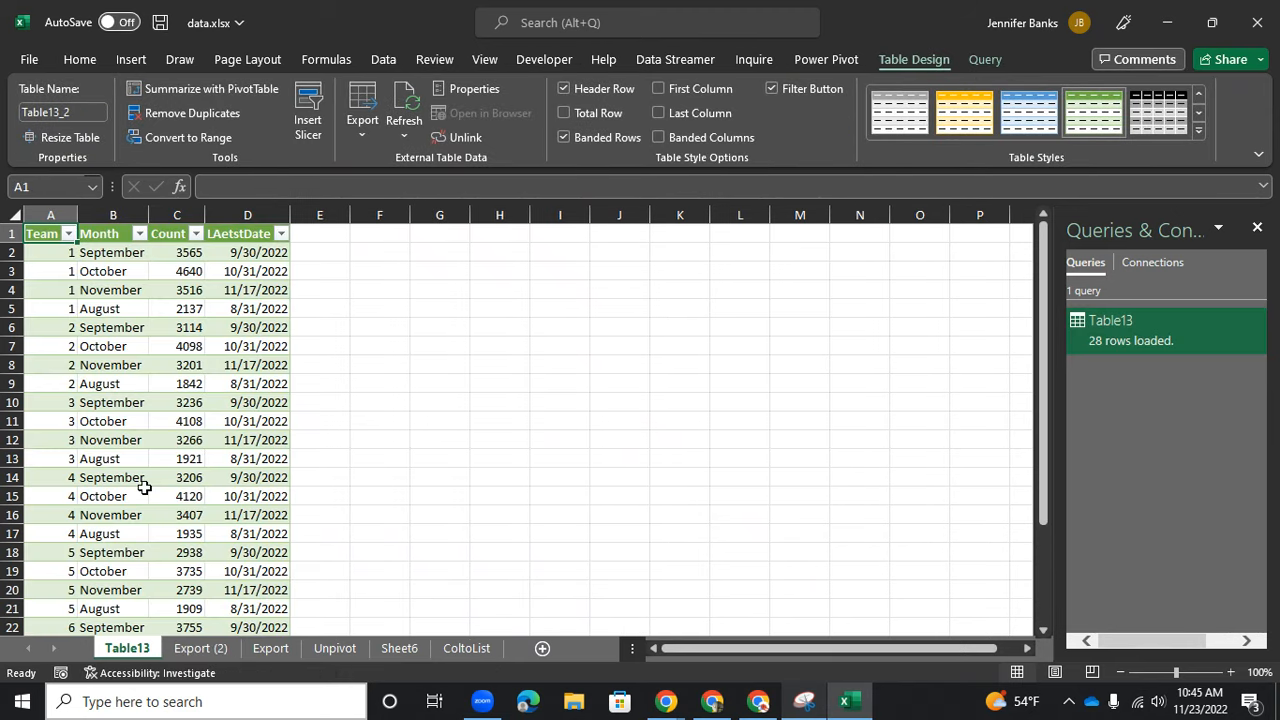
{"action": "left_click", "coordinate": [136, 309]}
{"action": "left_click", "coordinate": [128, 268]}
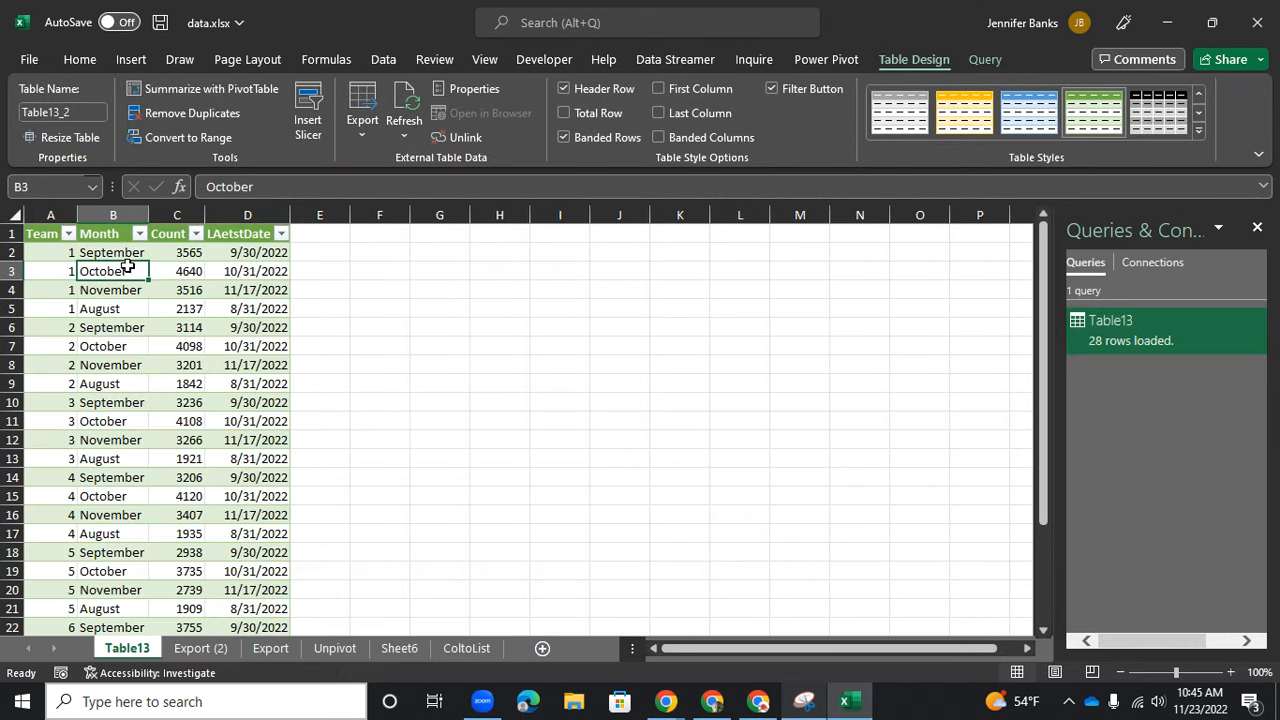